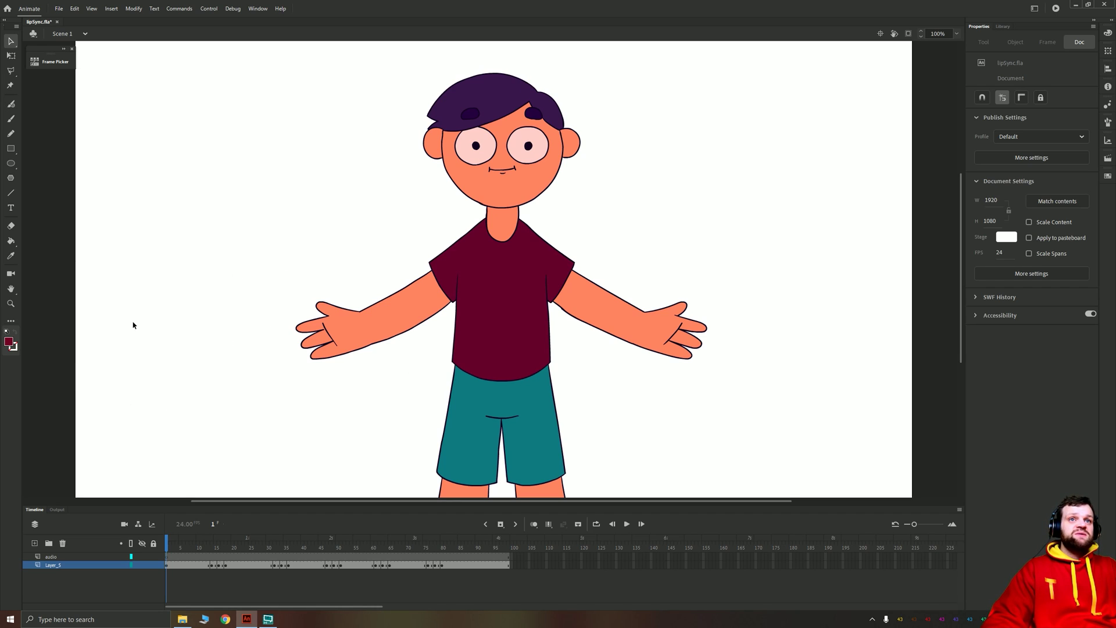
- Preview the boy's switch to the pointing pose around frames 13–16, inside the man symbol, ending on frame 1
click(507, 169)
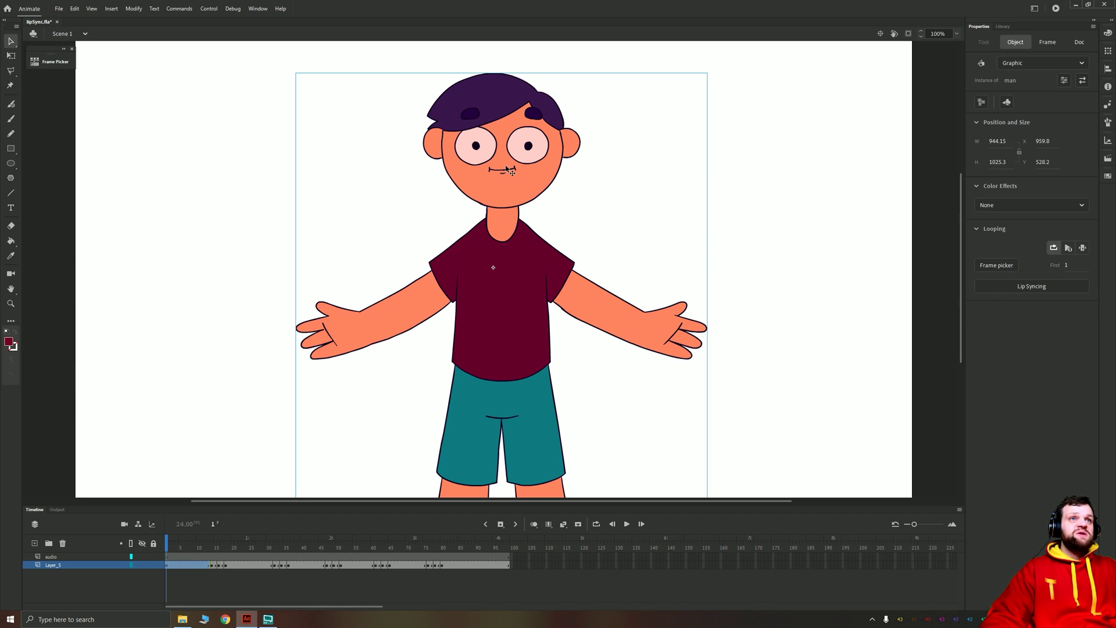
click(209, 559)
mouse_move(210, 559)
mouse_down()
mouse_move(473, 551)
mouse_move(219, 552)
mouse_up()
double_click(462, 291)
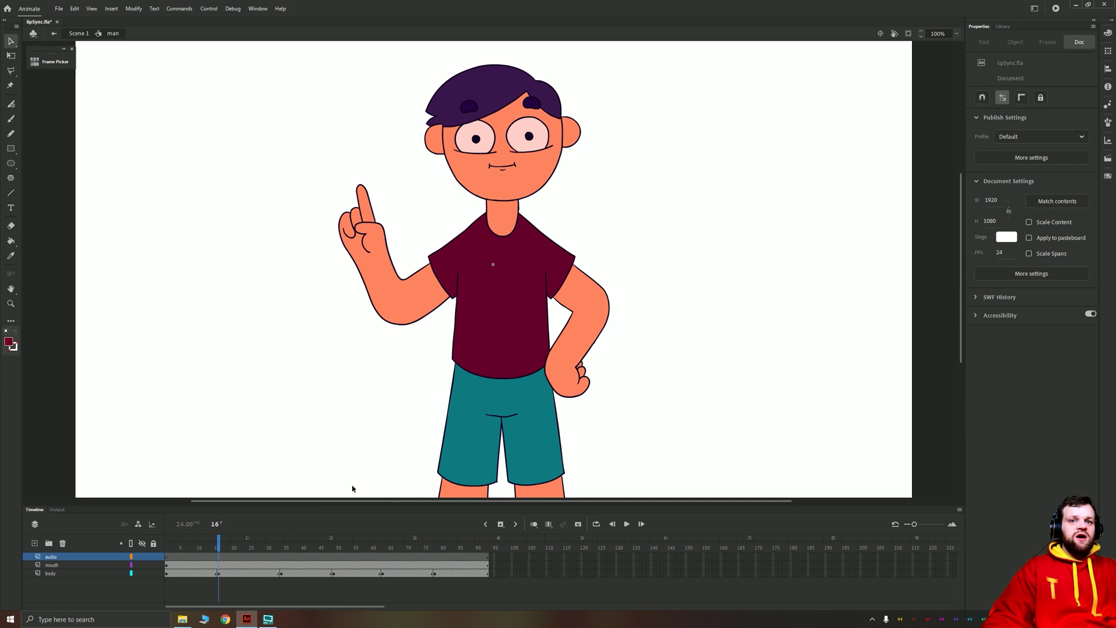
click(219, 574)
drag(212, 550, 167, 540)
click(71, 584)
- Open the mouth symbol from the mouth layer and widen the timeline frames to read the labels
click(56, 564)
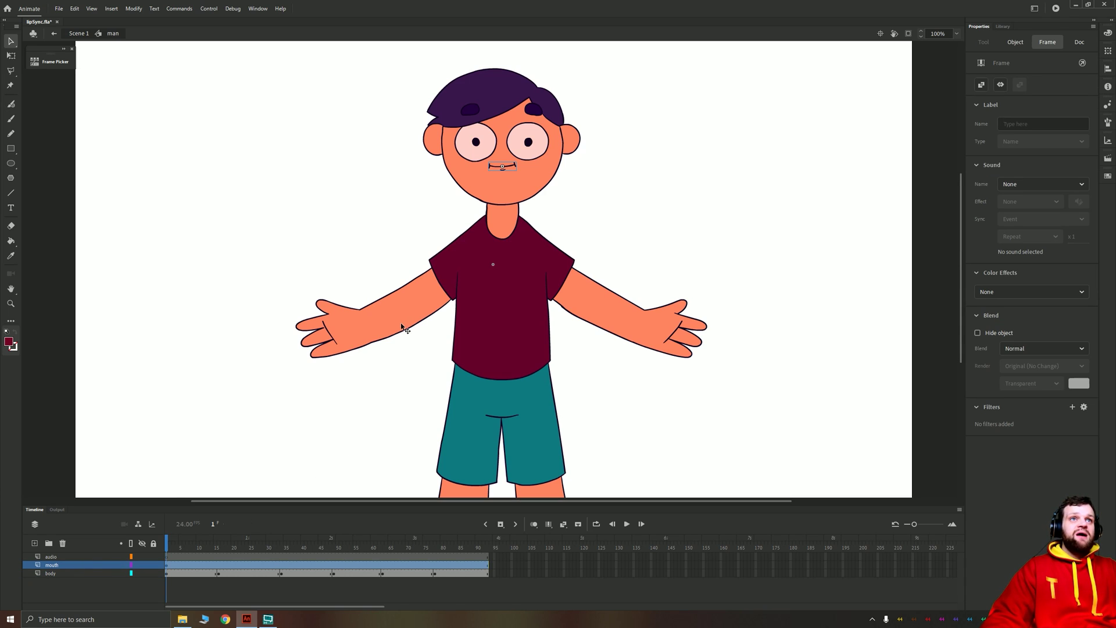
scroll(495, 229, up, 5)
scroll(503, 308, up, 5)
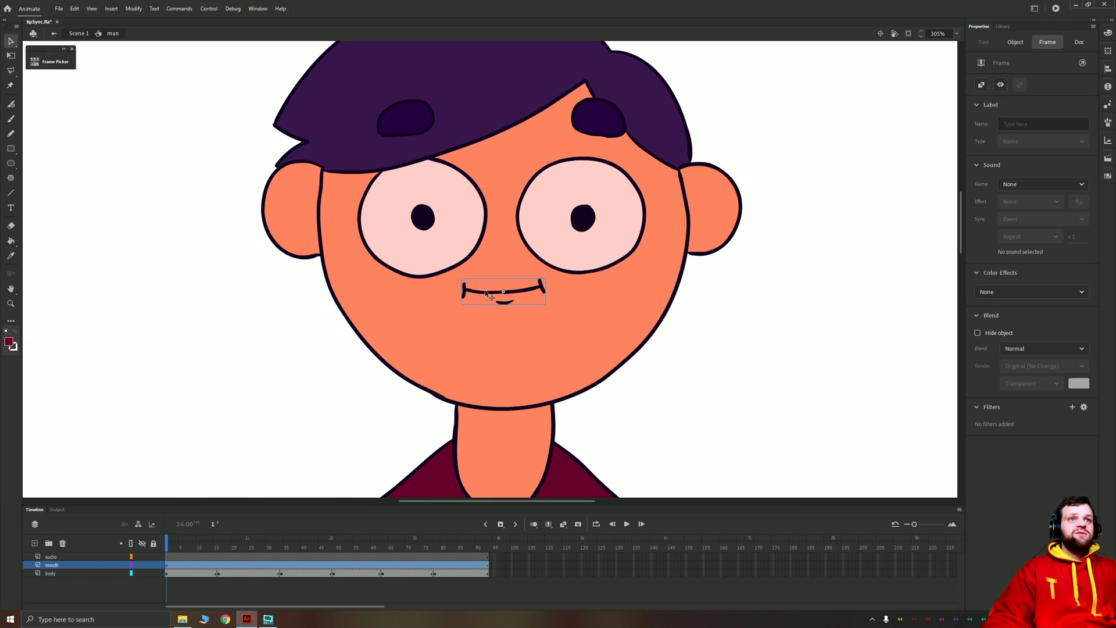
double_click(486, 293)
scroll(508, 318, up, 2)
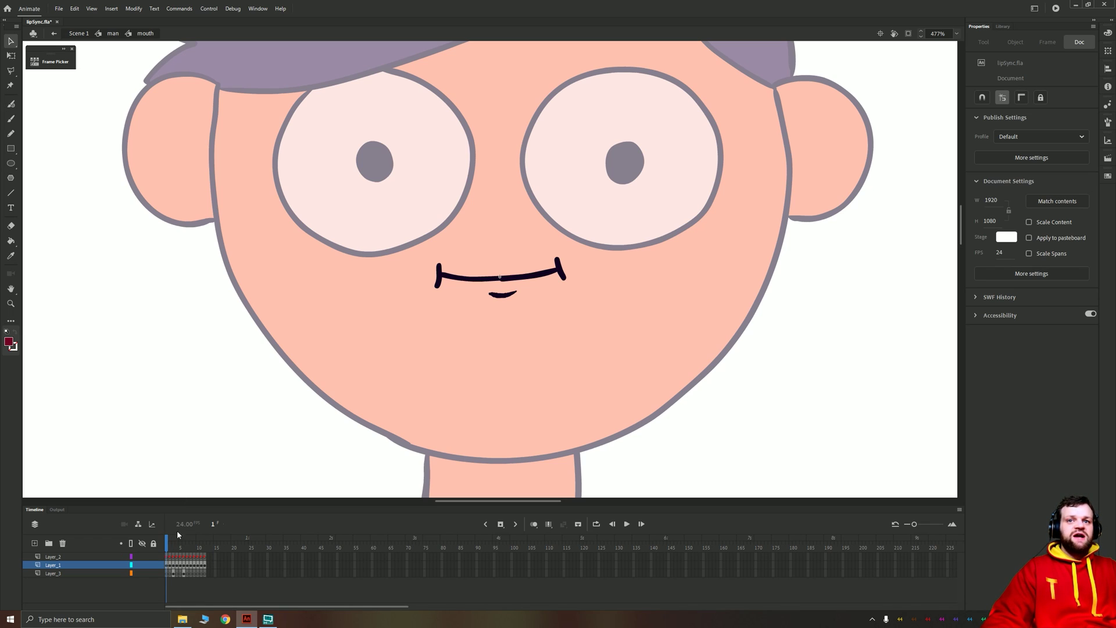
drag(915, 524, 942, 512)
- Step through the mouth poses Neutral, Ah, Ee, Uh, S, D, F, L, M, R, Woo, Oh, then loop-play them
click(187, 558)
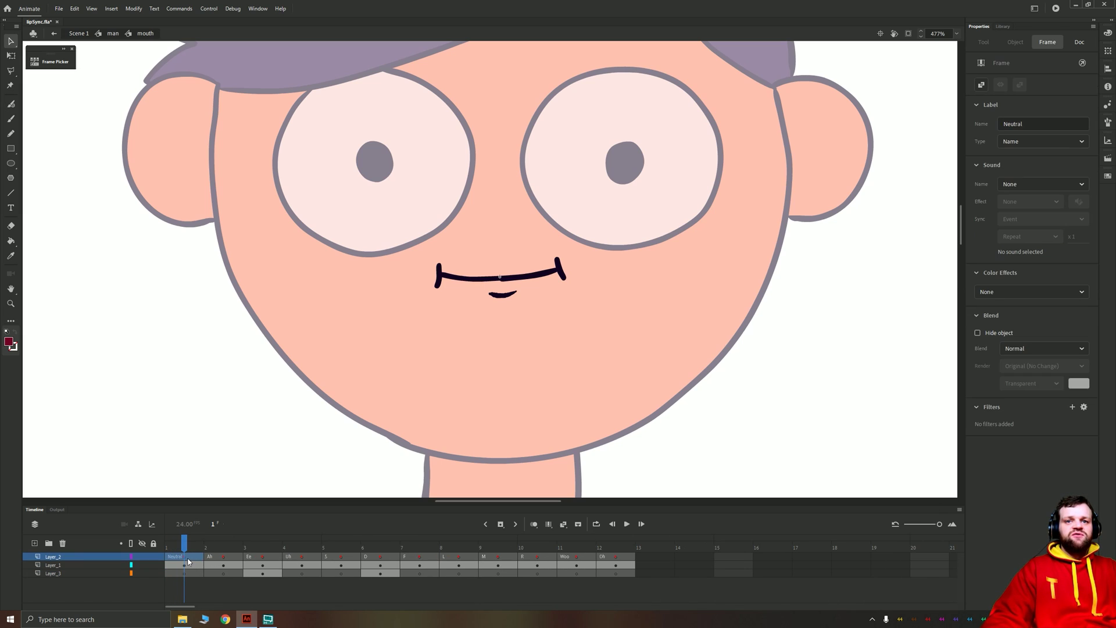
click(229, 560)
click(265, 560)
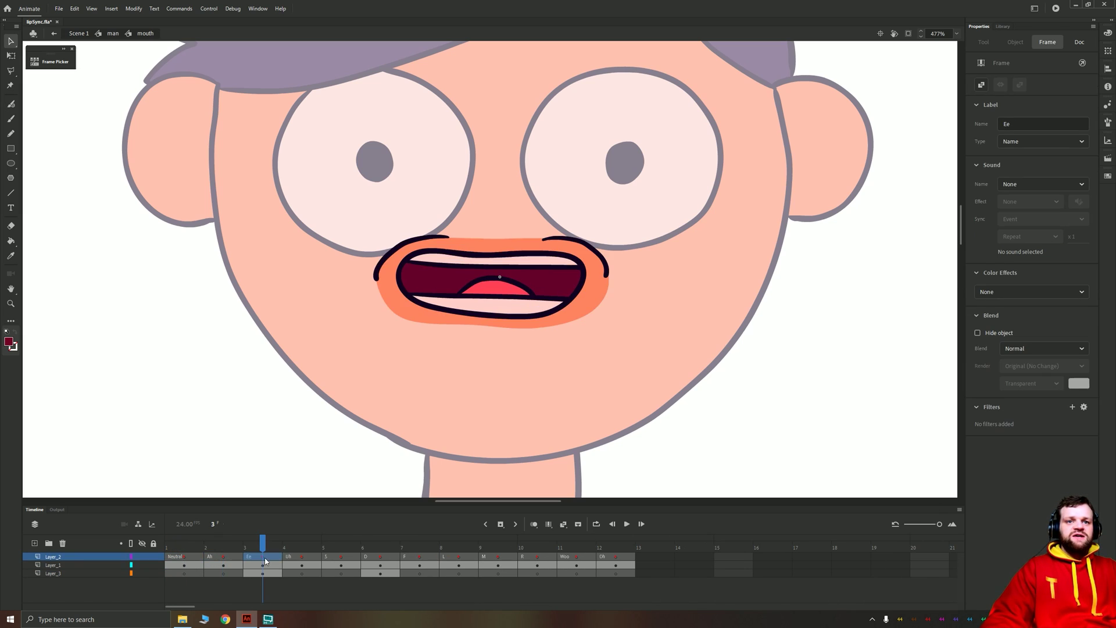
click(306, 558)
click(339, 559)
click(389, 559)
click(419, 559)
click(458, 559)
click(496, 559)
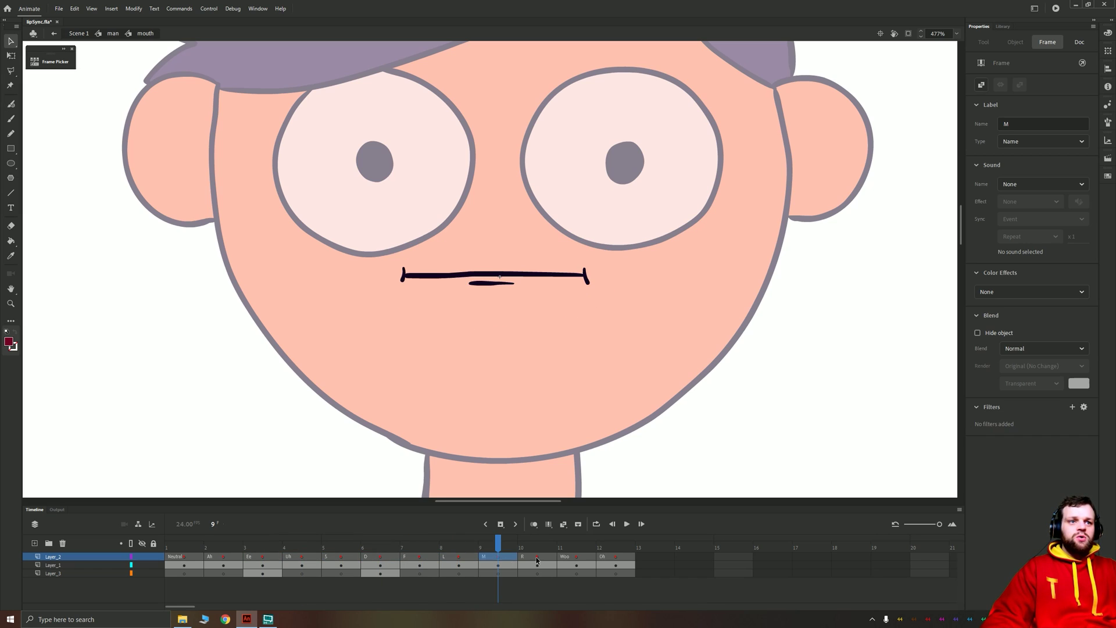
click(536, 559)
click(575, 559)
click(613, 560)
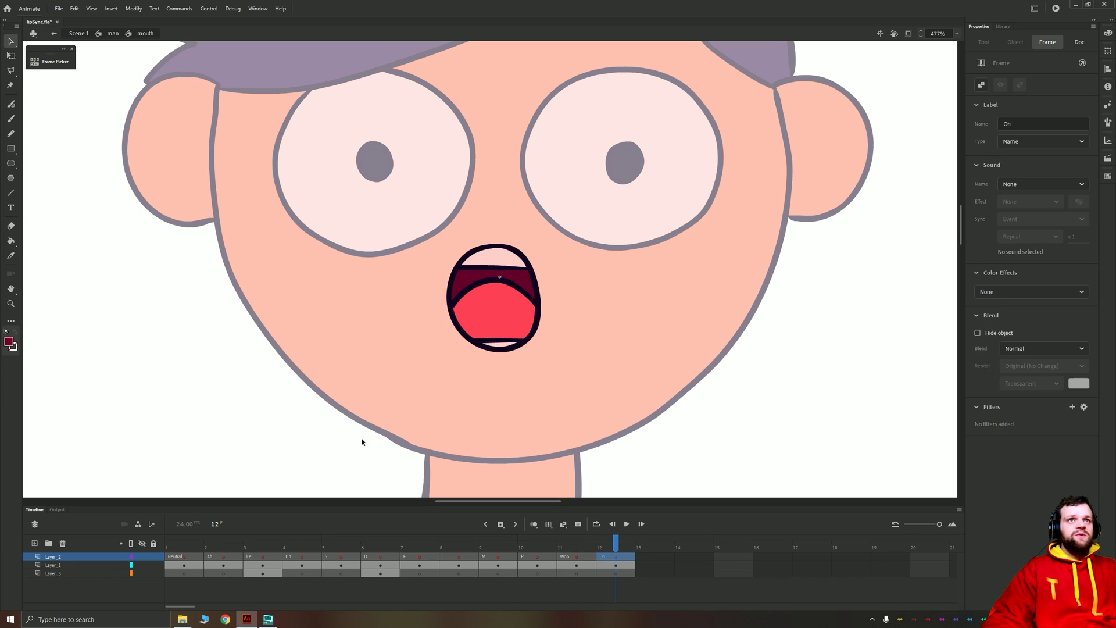
mouse_move(187, 551)
mouse_down()
mouse_move(212, 550)
mouse_move(186, 551)
mouse_move(212, 552)
mouse_move(198, 553)
mouse_up()
key(Return)
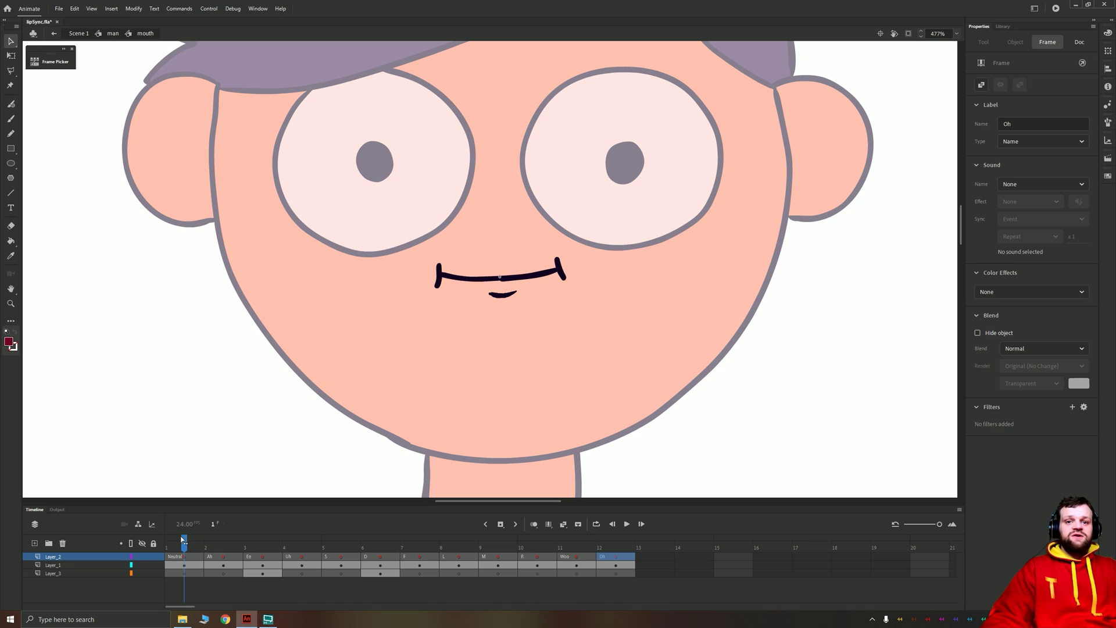
- Check the Neutral frame's label name and scrub the mouth poses from Neutral through frame 7
click(207, 549)
click(193, 559)
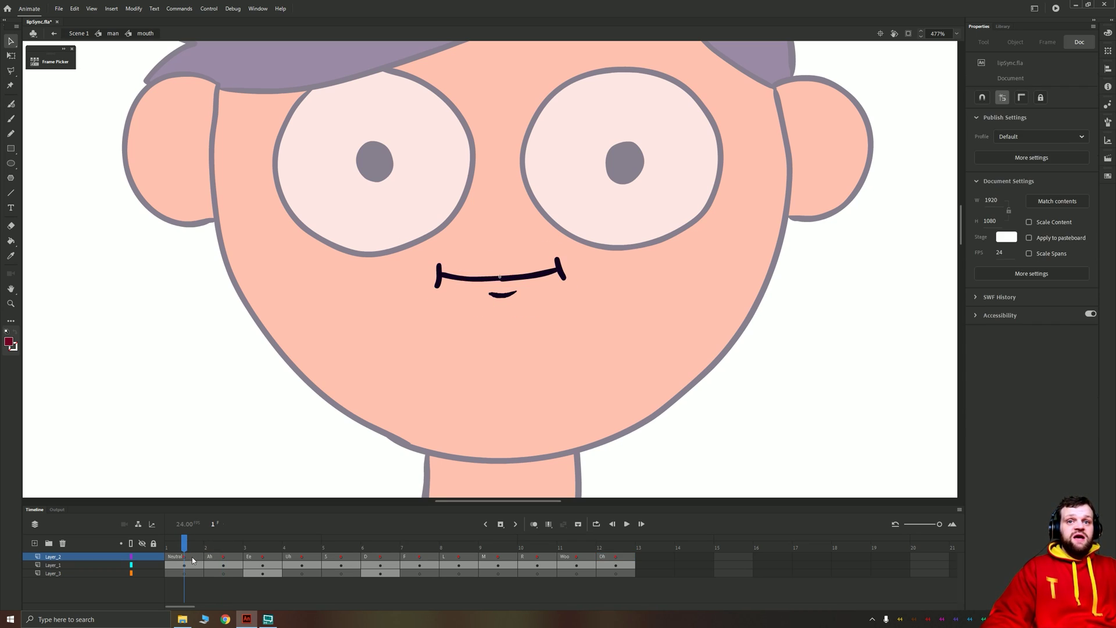
click(1041, 124)
drag(189, 540, 286, 571)
click(197, 568)
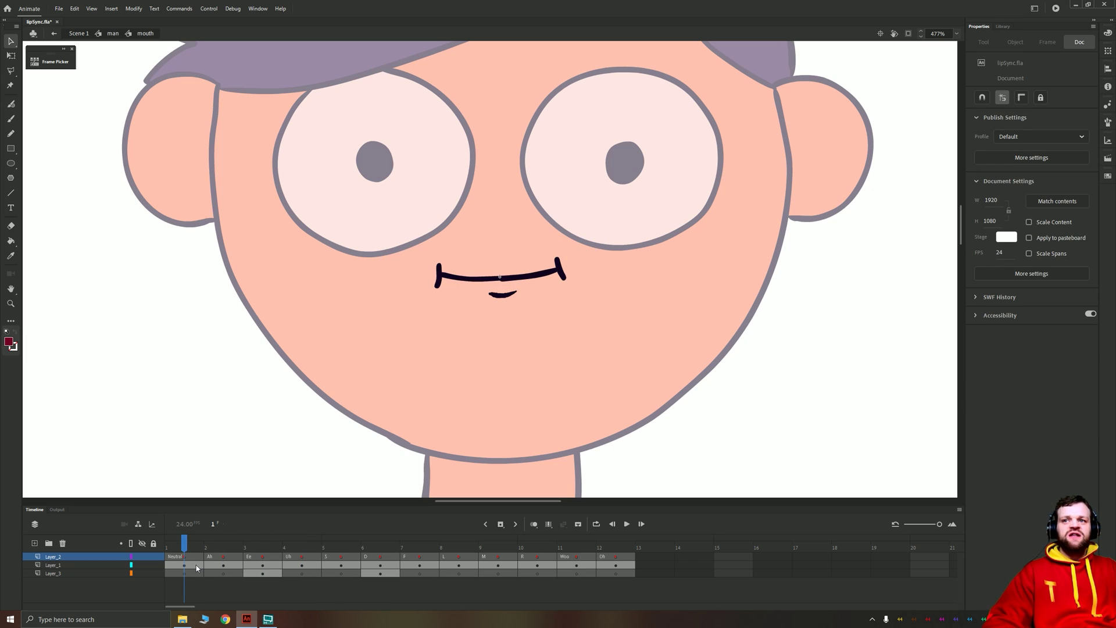
drag(185, 547, 378, 553)
- Exit back to Scene 1, zoom out to the whole character, and shrink the timeline frames
double_click(120, 366)
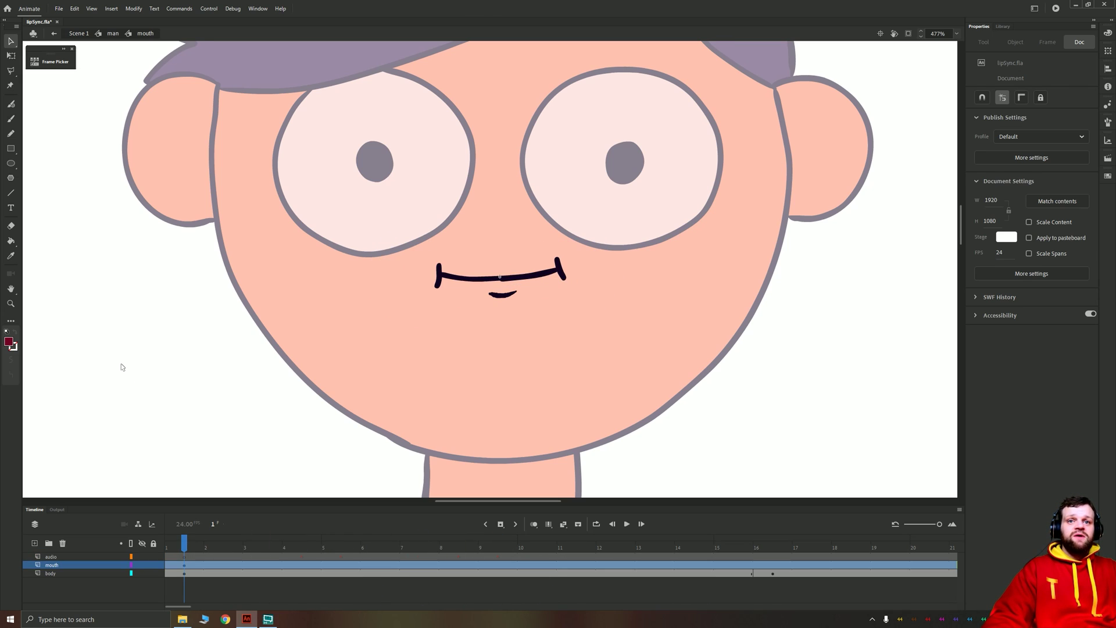
scroll(461, 326, down, 5)
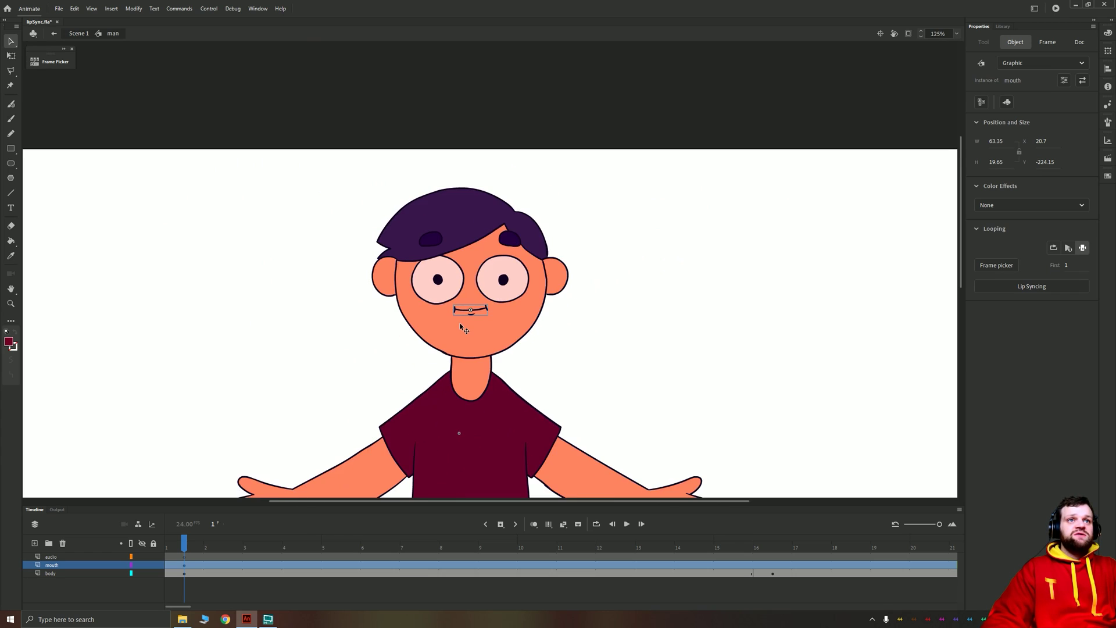
scroll(461, 327, down, 3)
double_click(267, 340)
drag(269, 416, 306, 290)
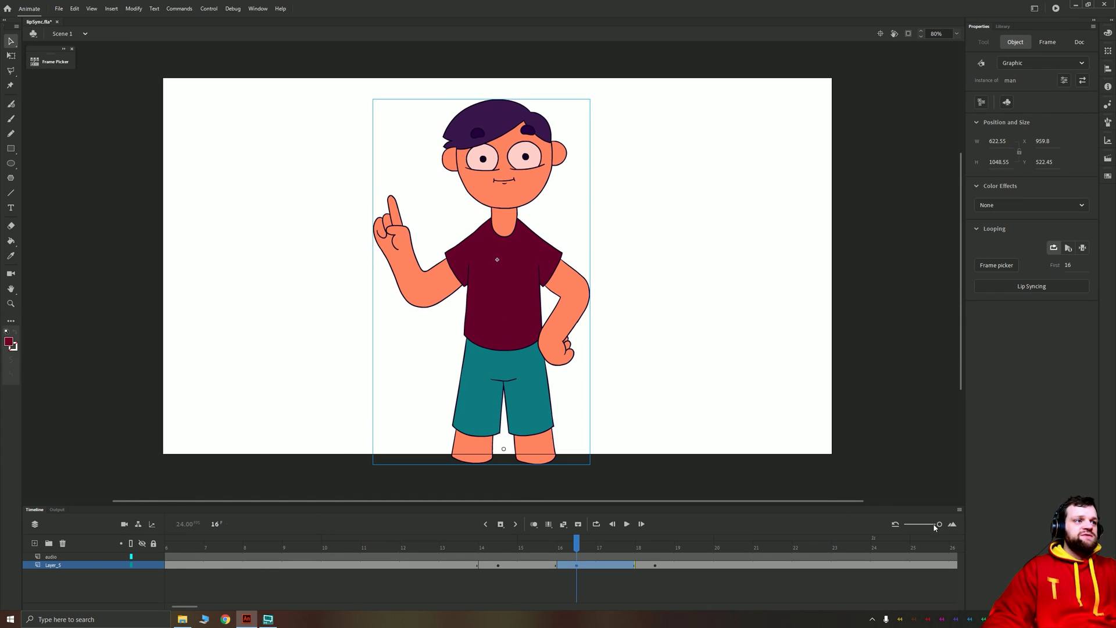
drag(934, 526, 914, 526)
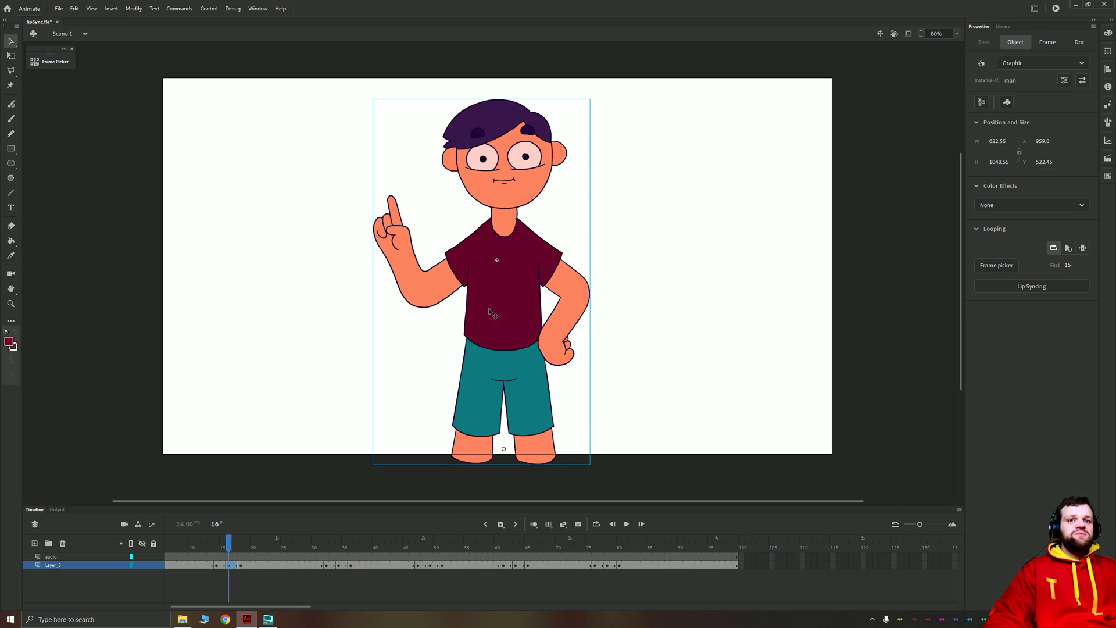
- Open the man symbol at frame 1 and preview the lipSync.wav voice-over in the Library
double_click(497, 318)
click(52, 556)
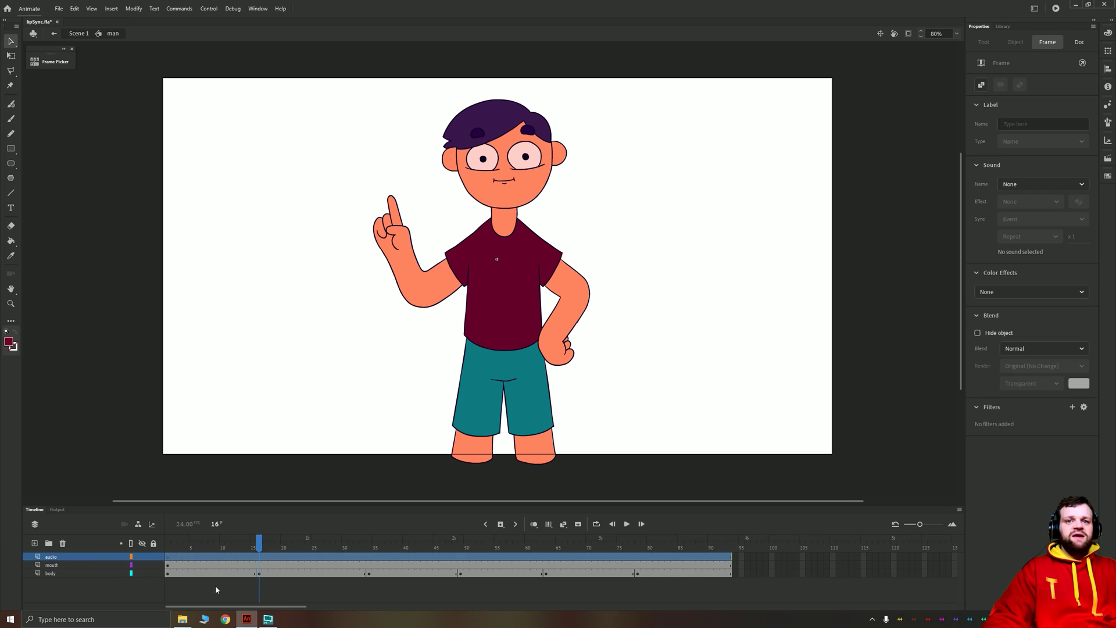
click(170, 556)
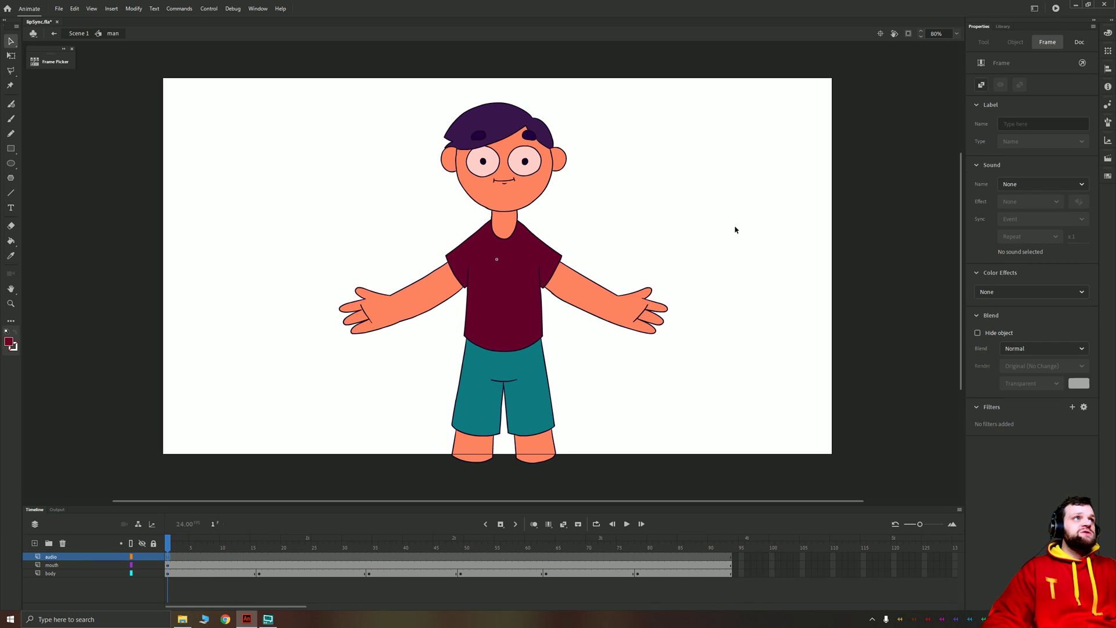
click(1002, 26)
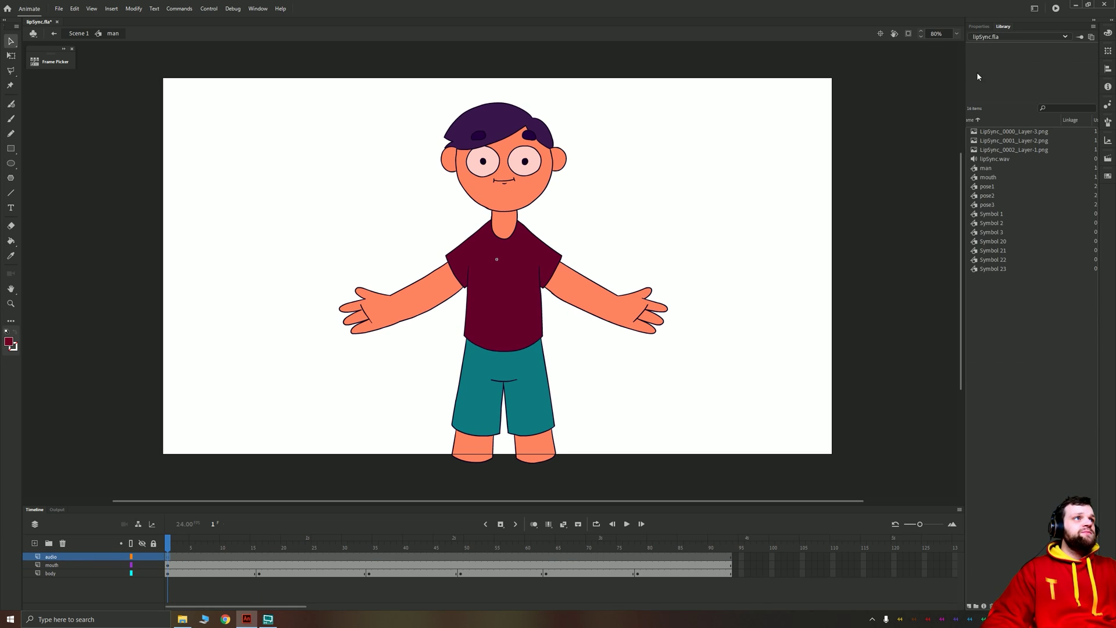
click(989, 161)
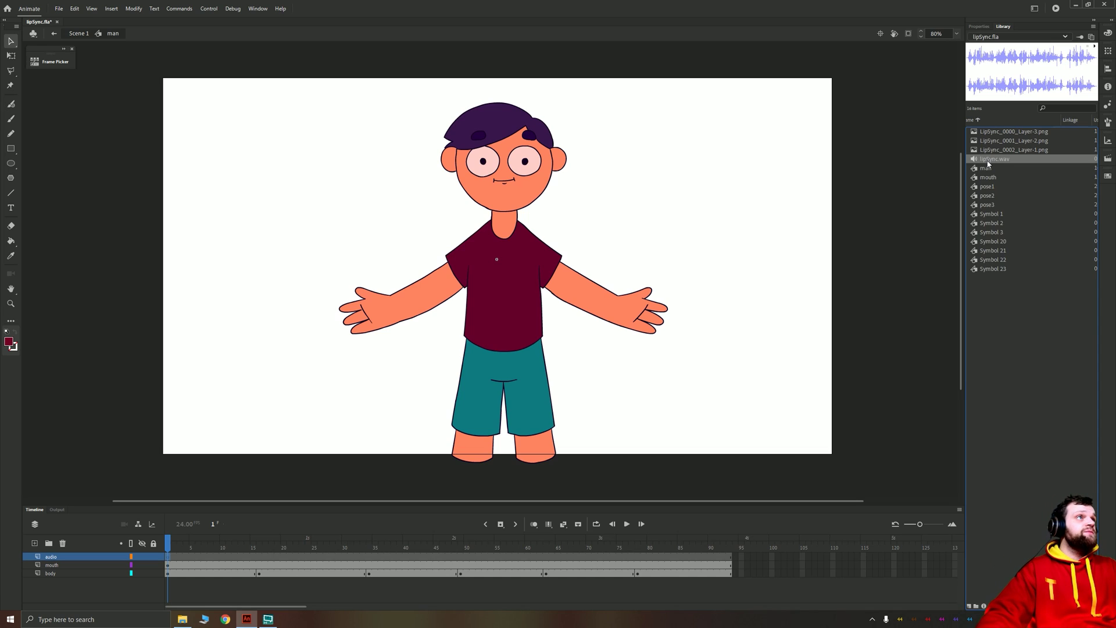
click(1095, 48)
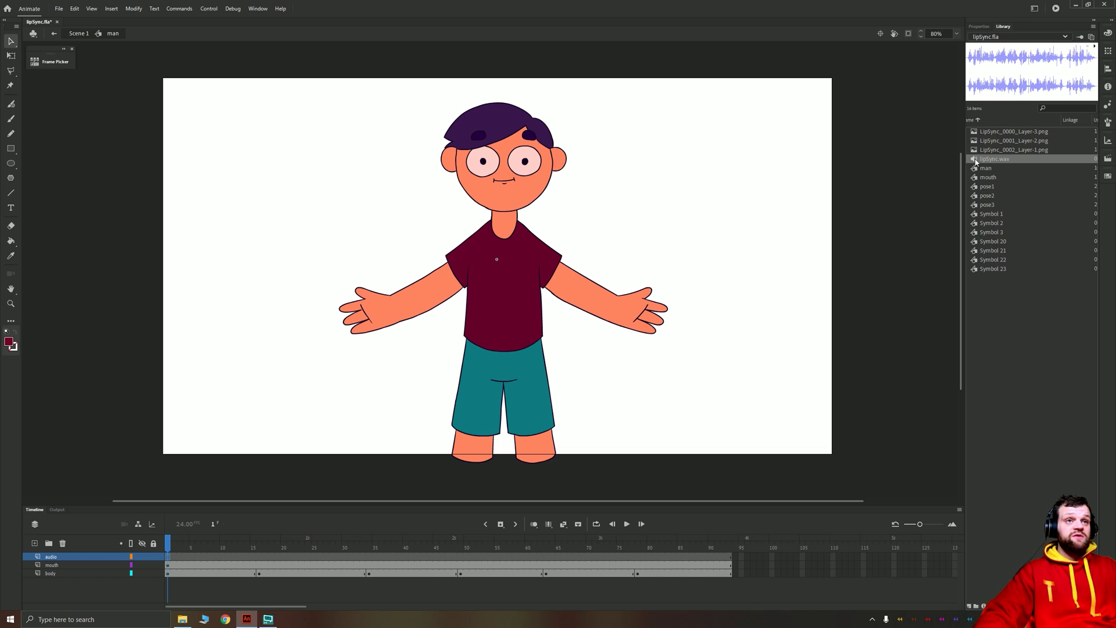
click(59, 8)
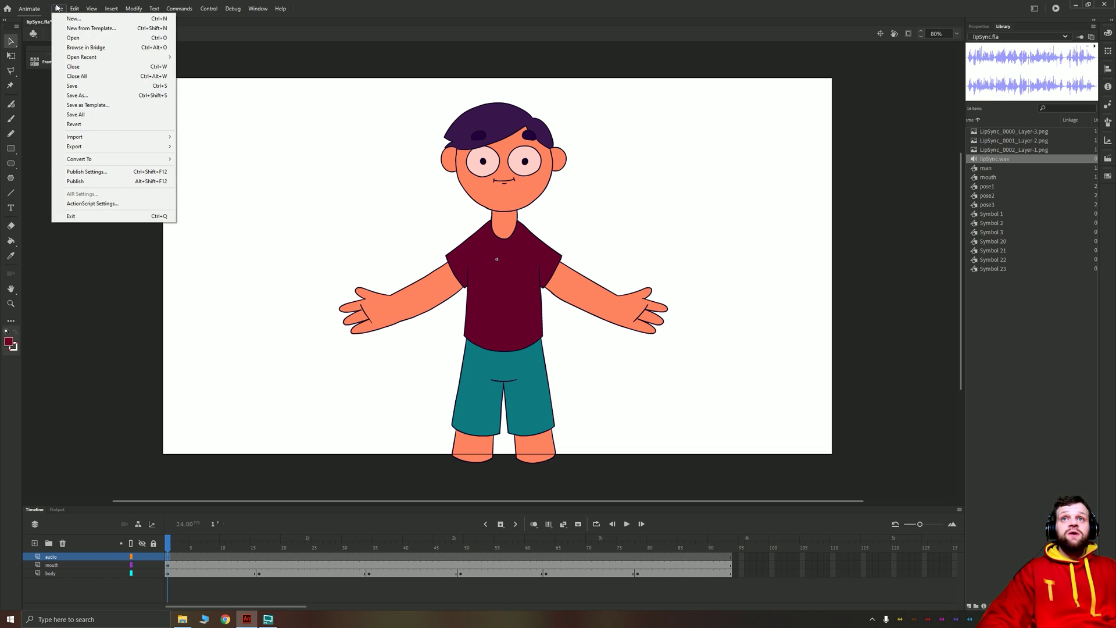
click(97, 172)
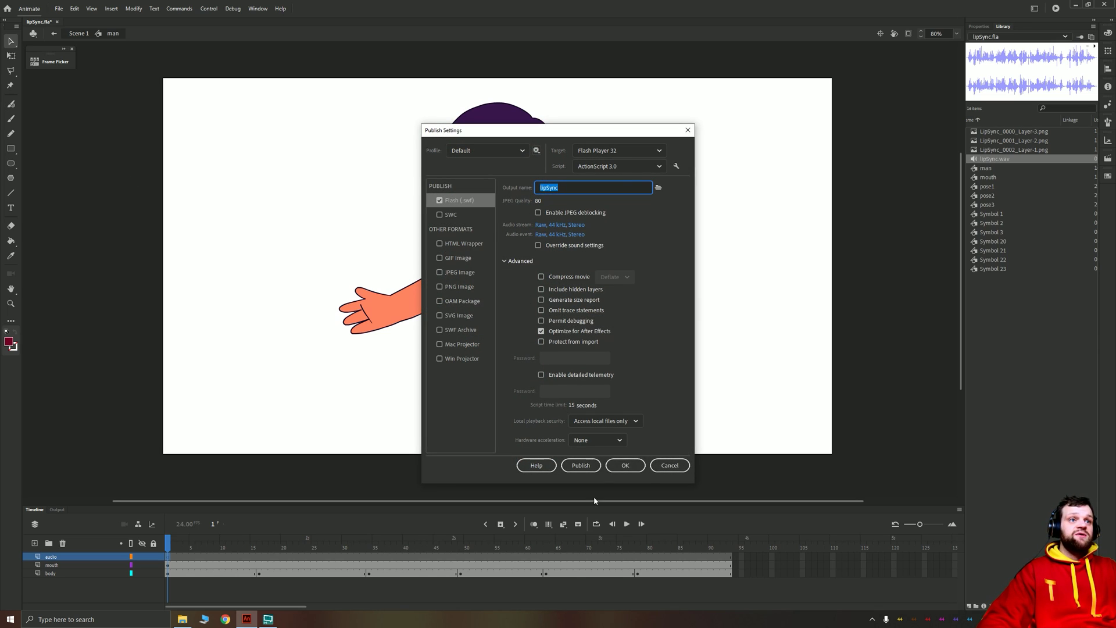
click(669, 465)
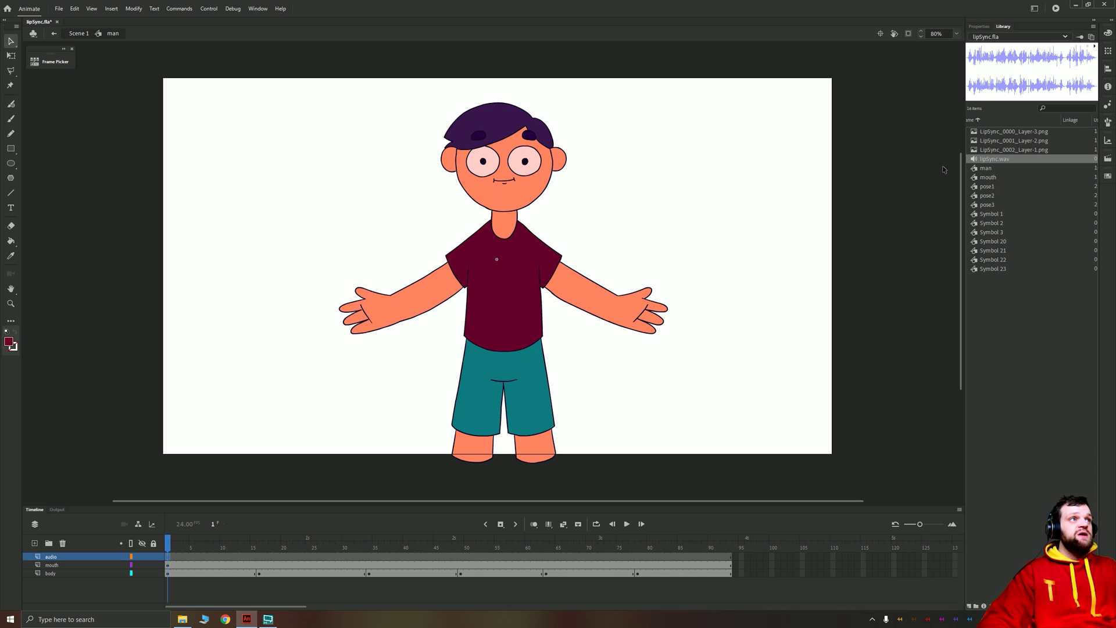
- Place lipSync.wav on the audio layer, noting it ends around frame 93–94
drag(975, 161, 523, 251)
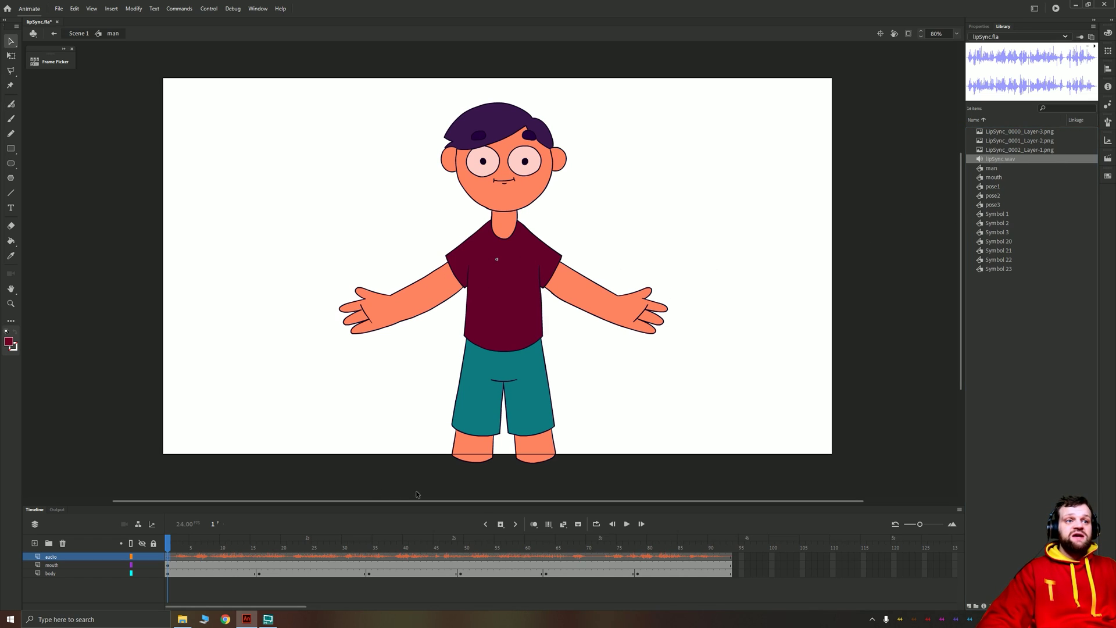
click(730, 557)
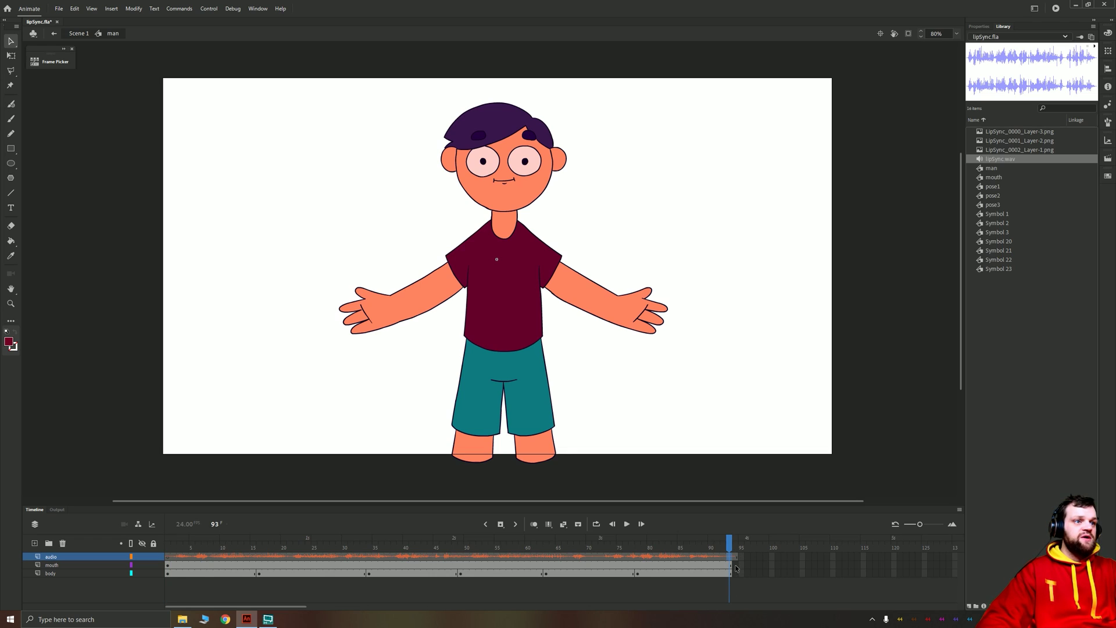
click(736, 573)
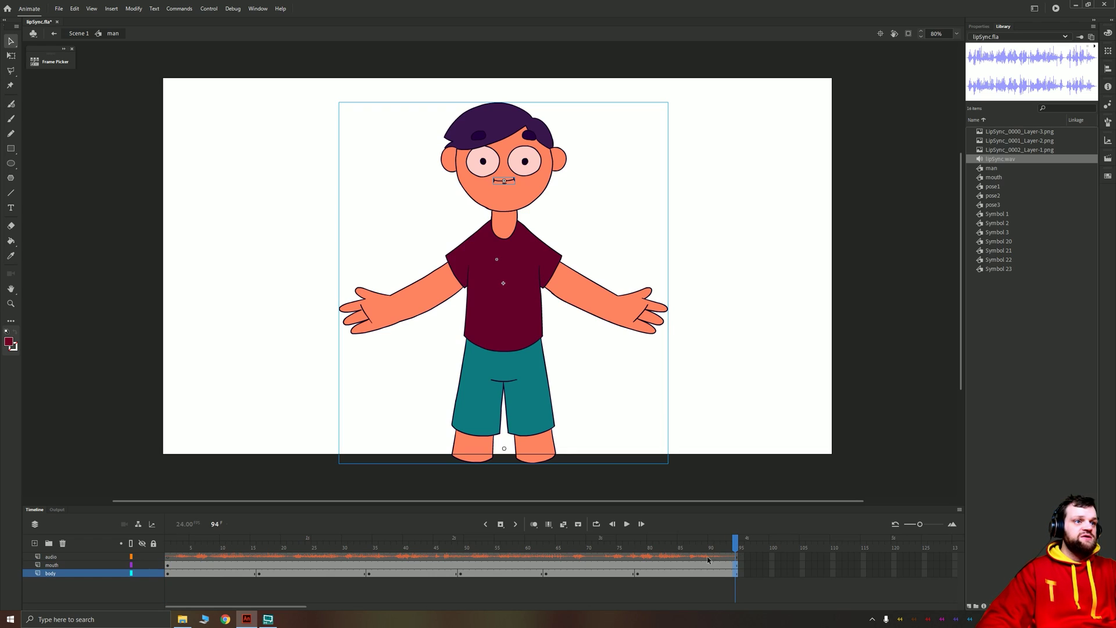
- Play the animation with the voice-over from frame 1, then run it as a test movie
click(168, 559)
key(Return)
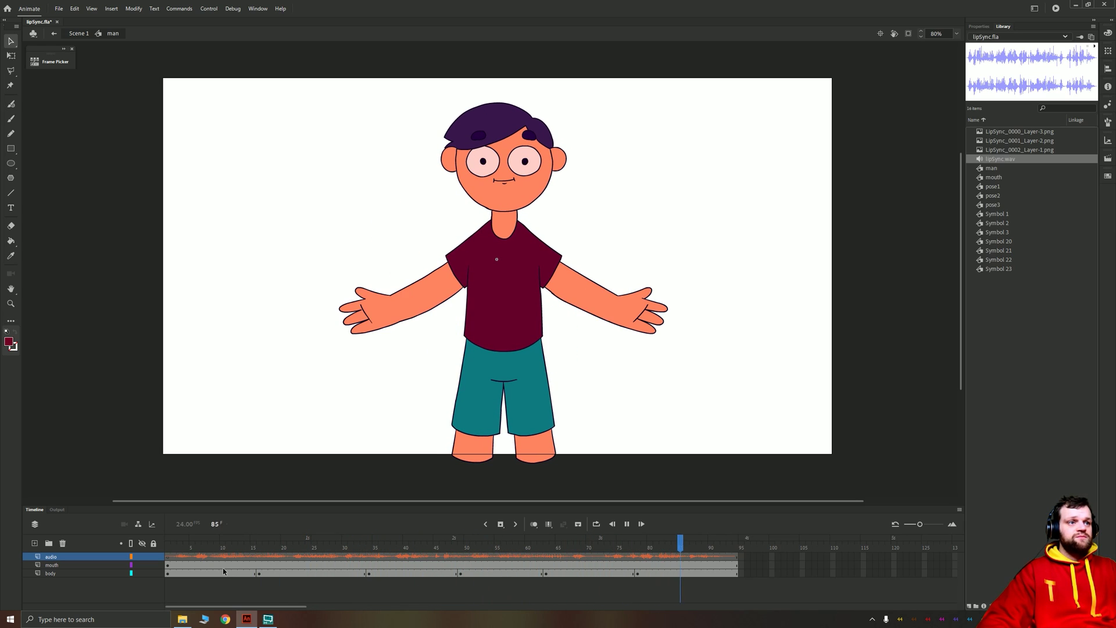
key(Return)
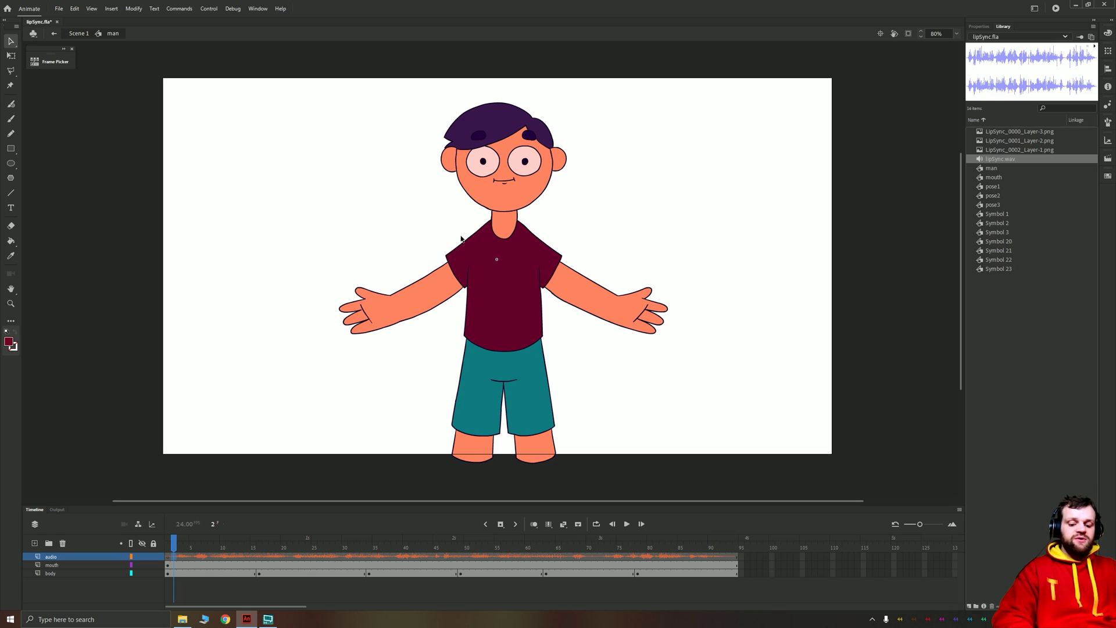
key(ctrl+Return)
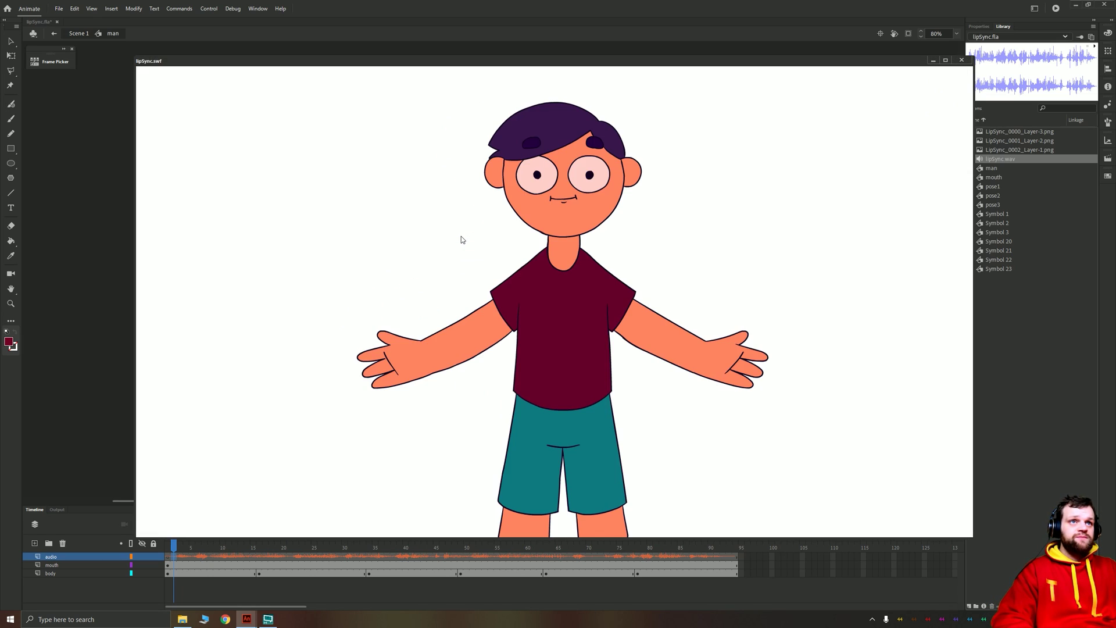
- Close the test movie and place lipSync.wav on the audio layer's first frame in Scene 1
click(961, 60)
double_click(227, 237)
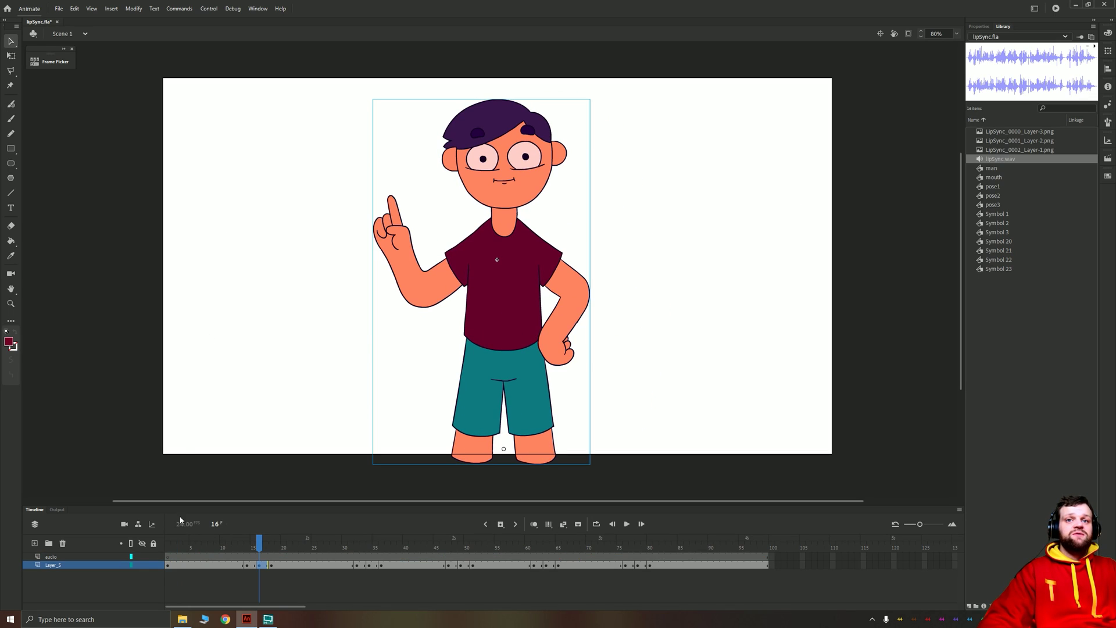
click(168, 557)
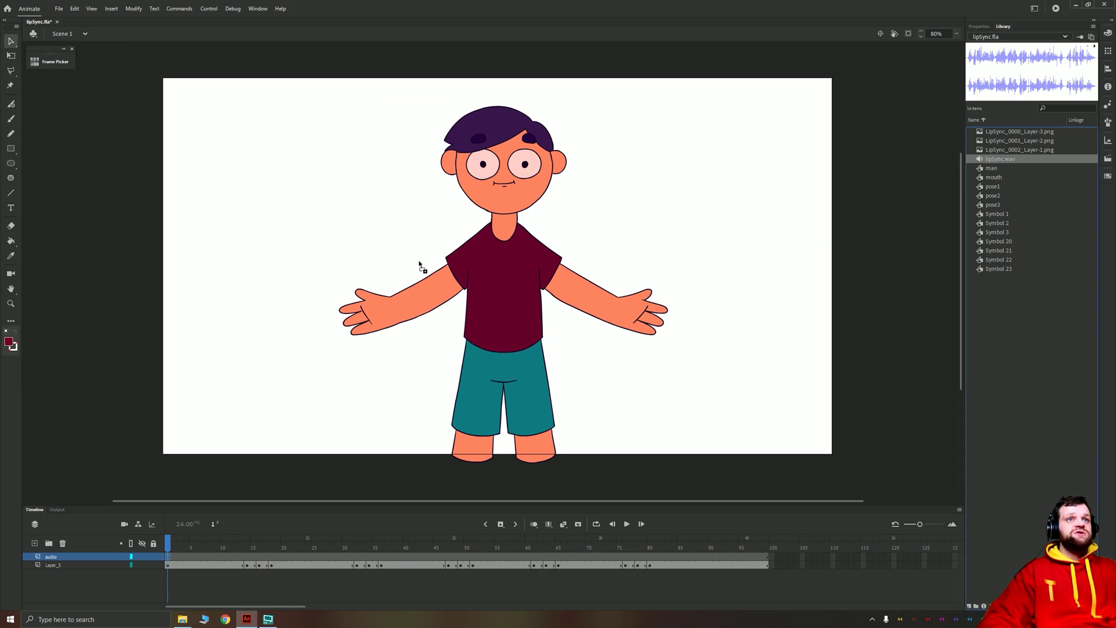
drag(419, 264, 418, 263)
- Preview the animation with the new sound and run it as a test movie, then close it
key(Return)
key(ctrl+Return)
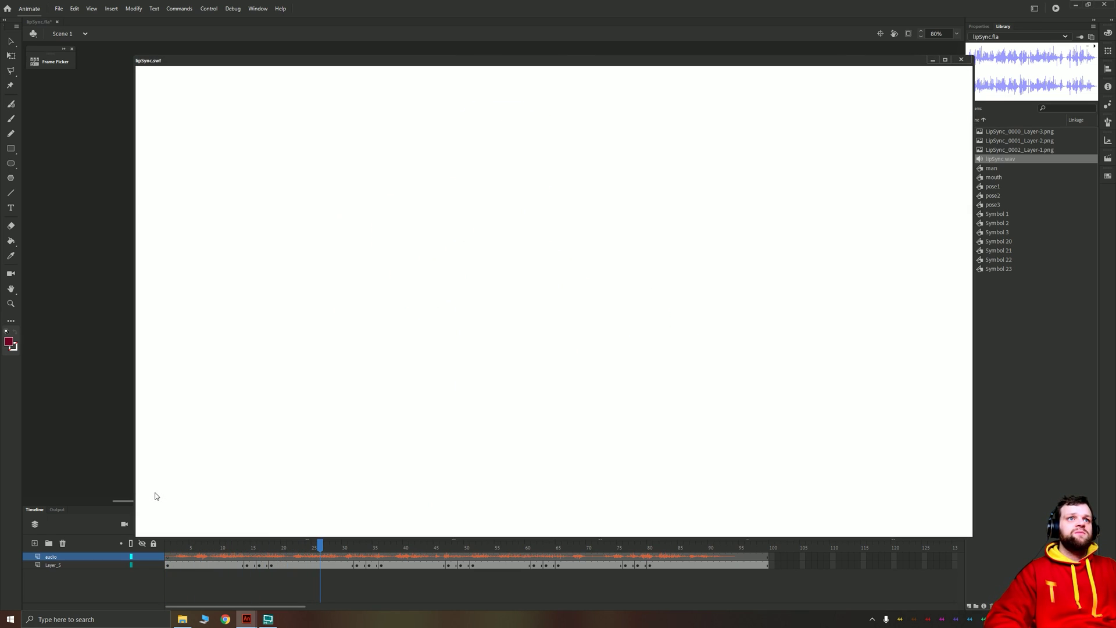
click(961, 59)
- With the Selection tool, open the man symbol for editing at frame 1
key(v)
double_click(486, 381)
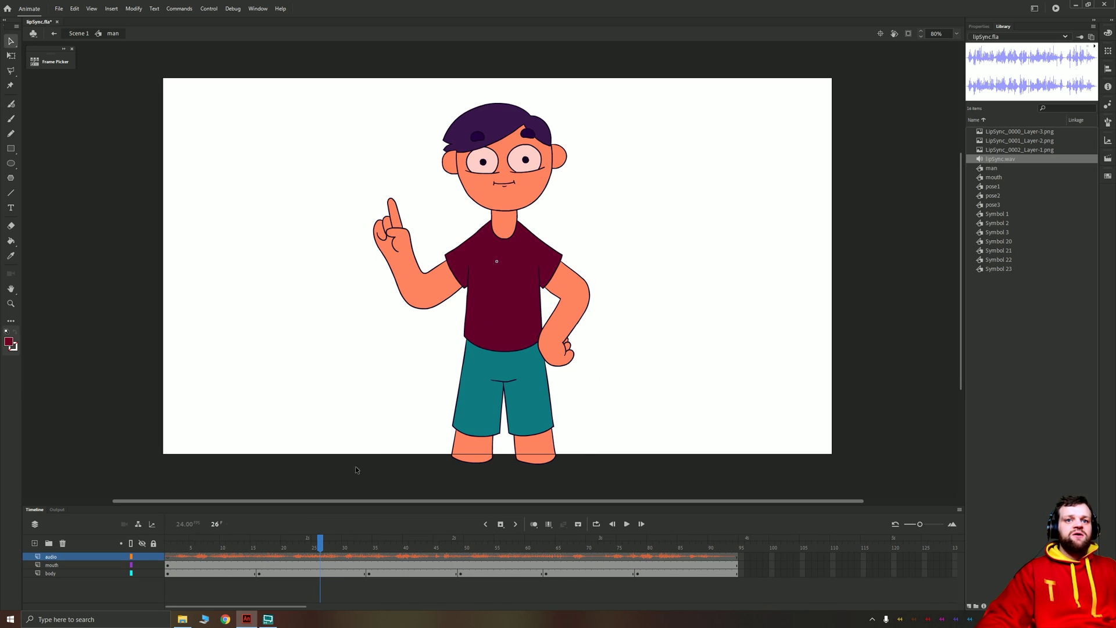
click(171, 559)
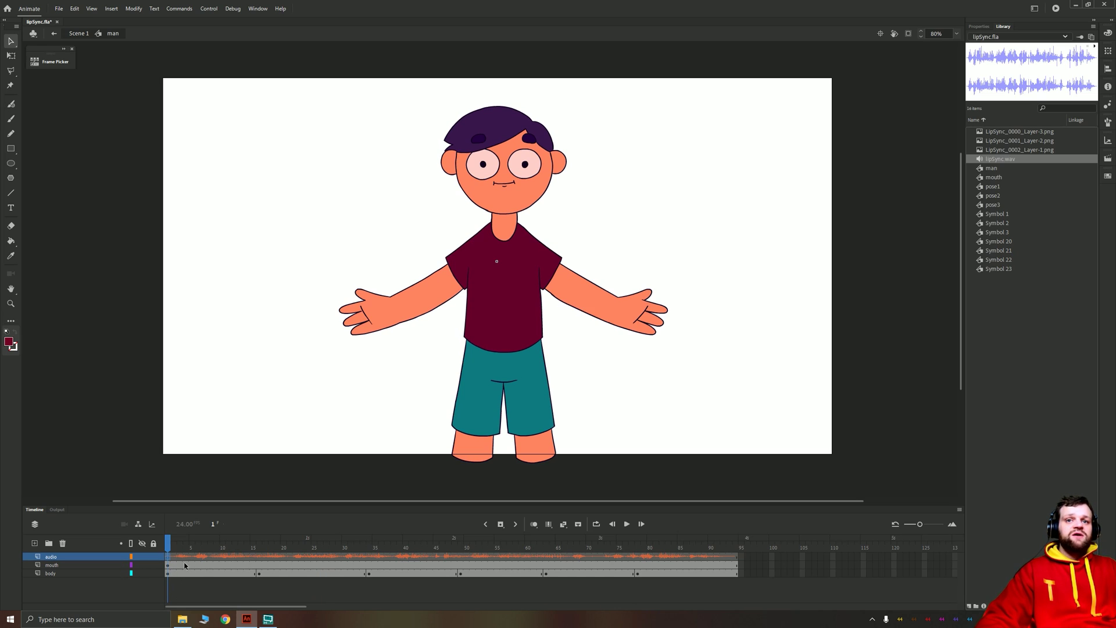
- Select the mouth instance and open its Lip Syncing setup from Properties > Object, moved beside the character
click(167, 564)
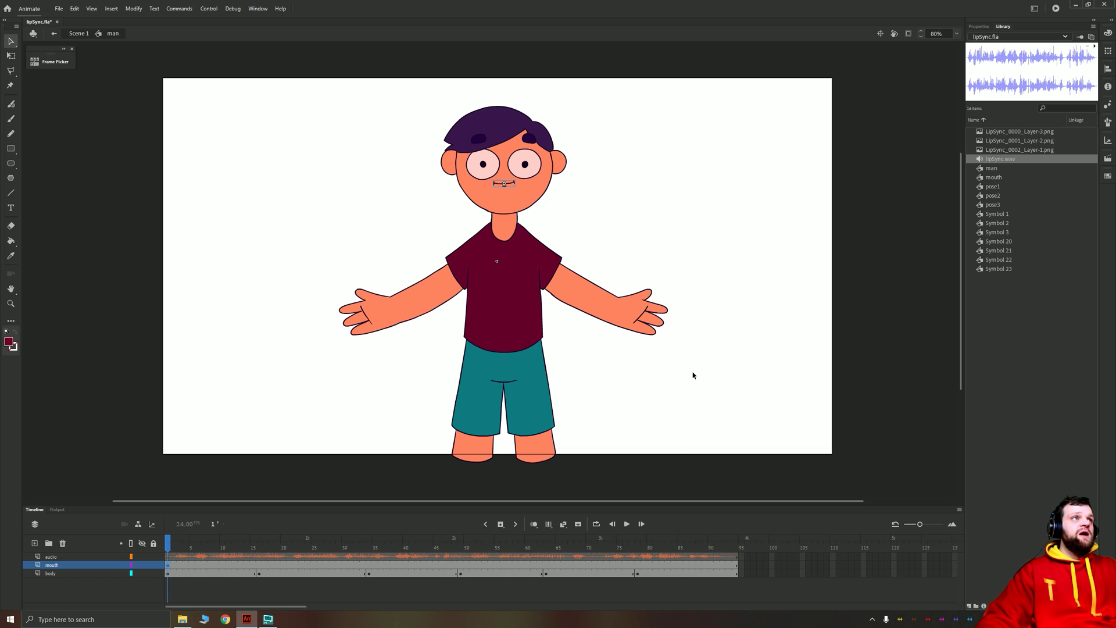
click(978, 26)
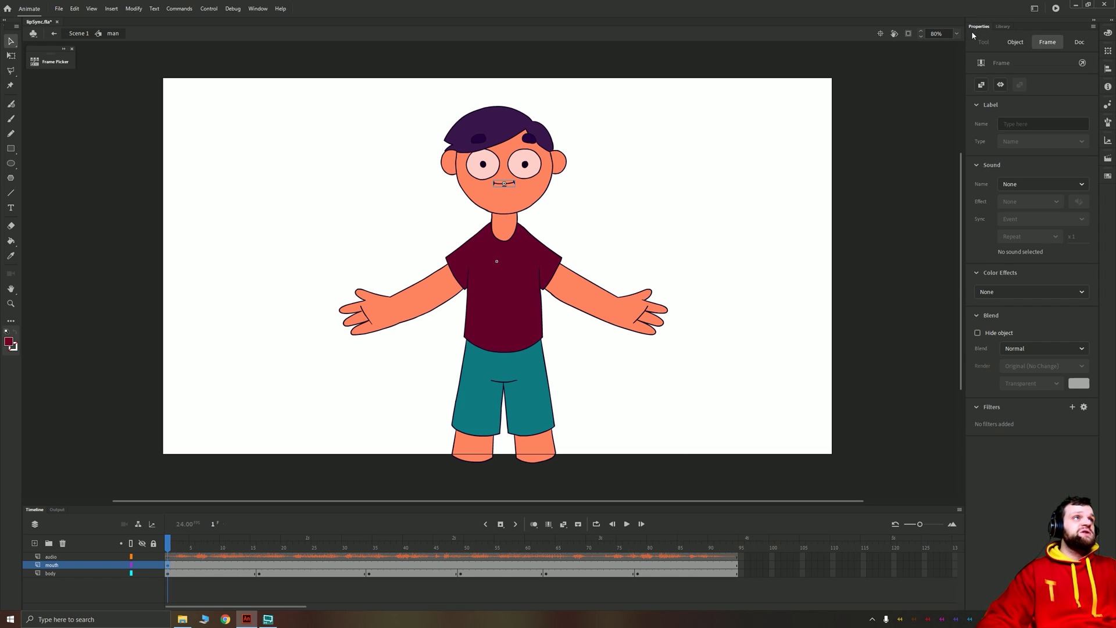
click(1011, 43)
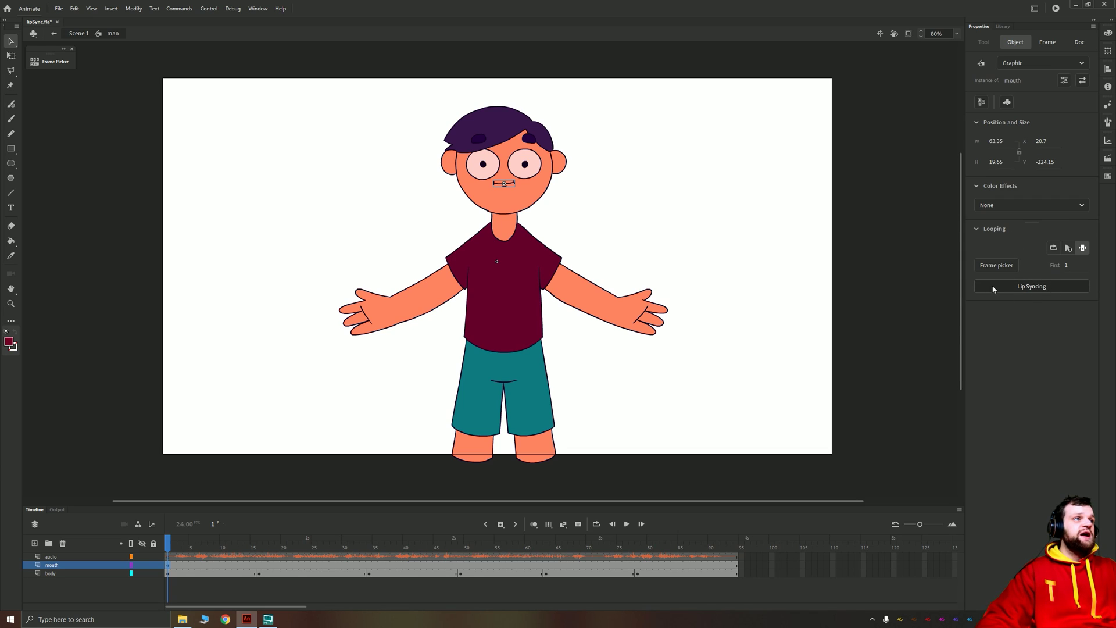
click(1050, 287)
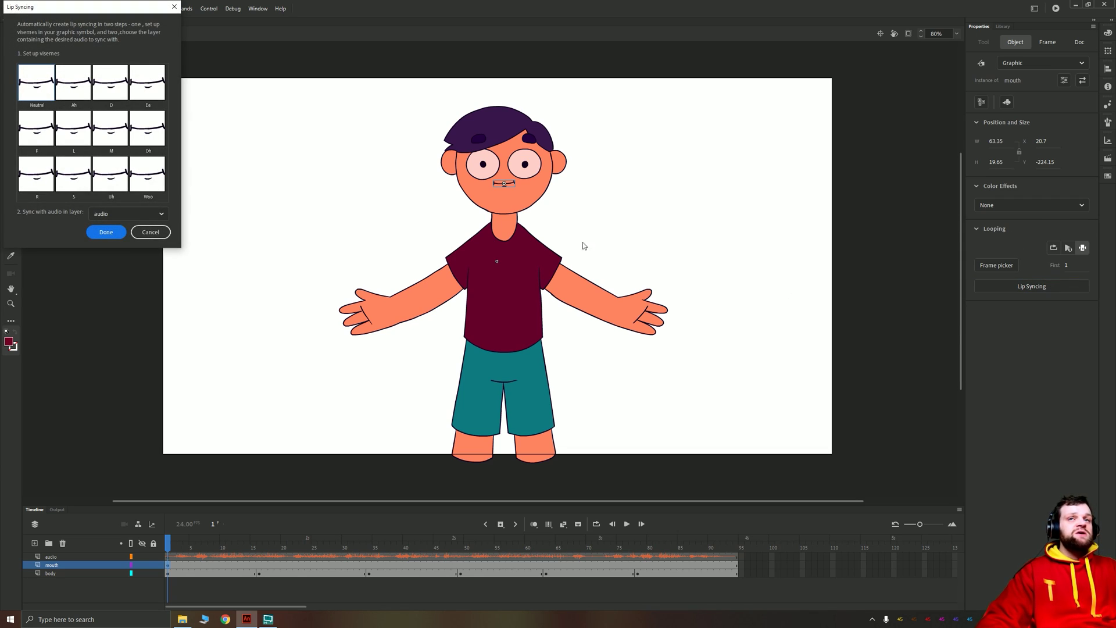
drag(139, 18, 342, 156)
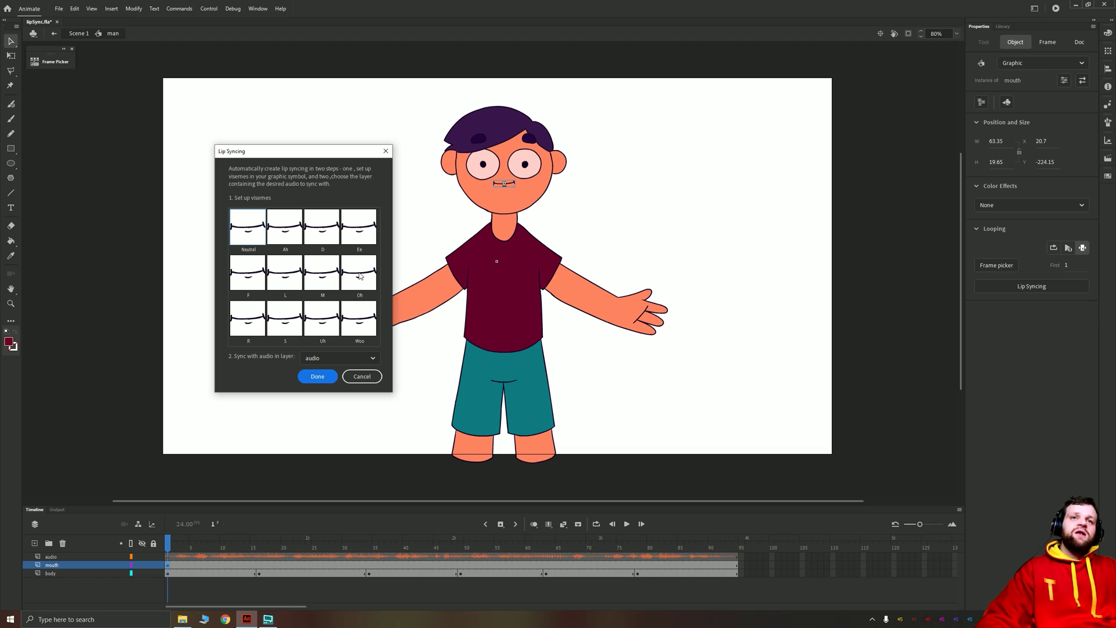
- Browse the viseme mouth choices and keep the plain neutral mouth for Neutral
click(238, 233)
click(291, 227)
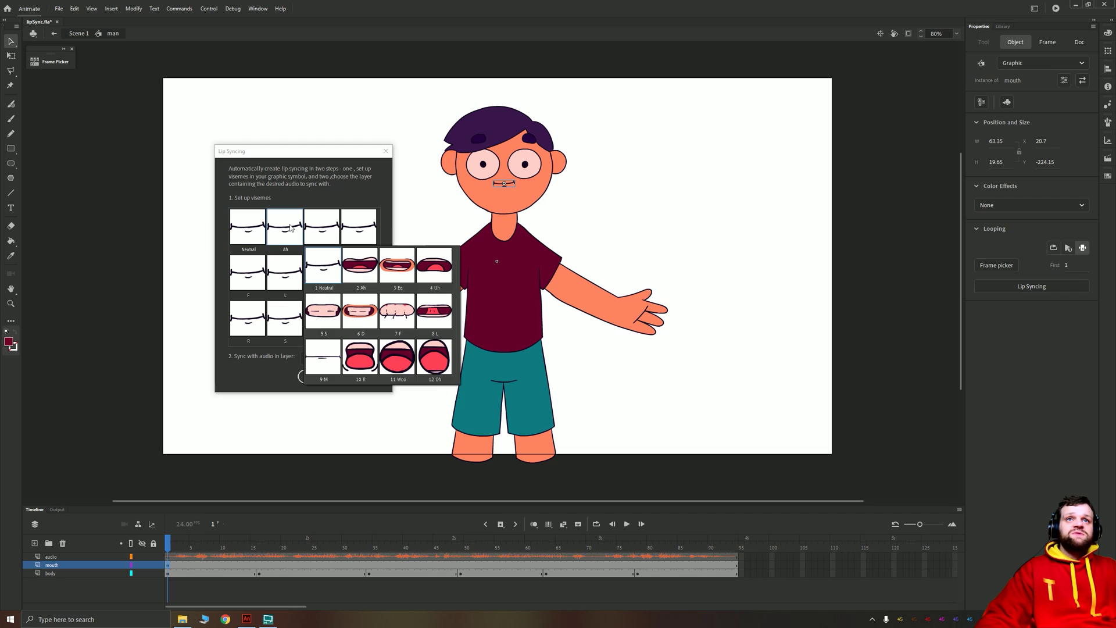
click(328, 227)
click(280, 227)
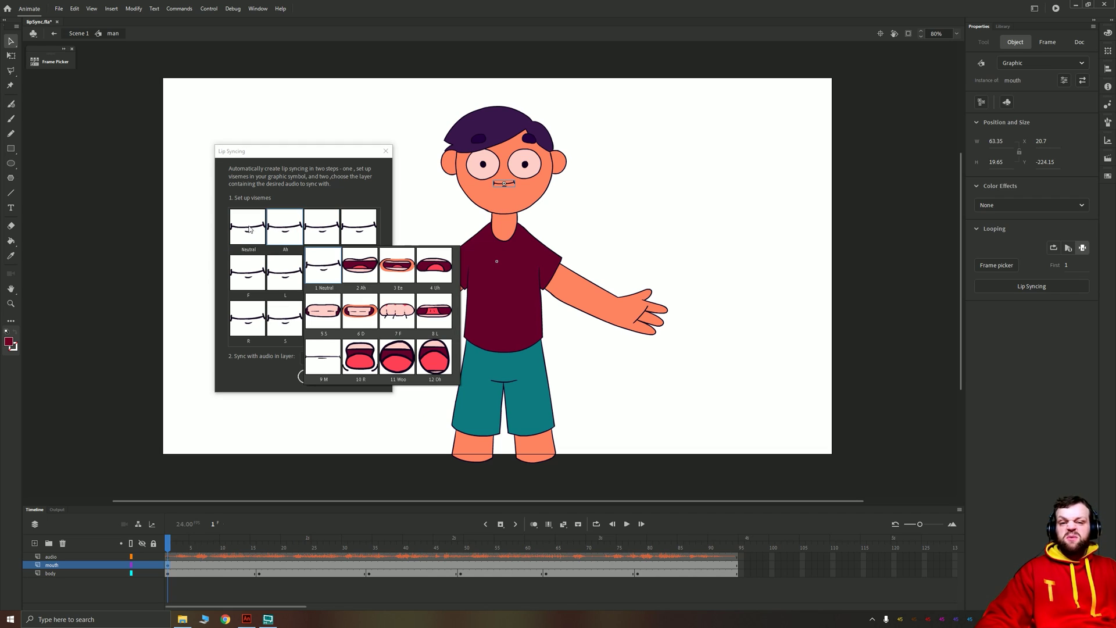
click(251, 232)
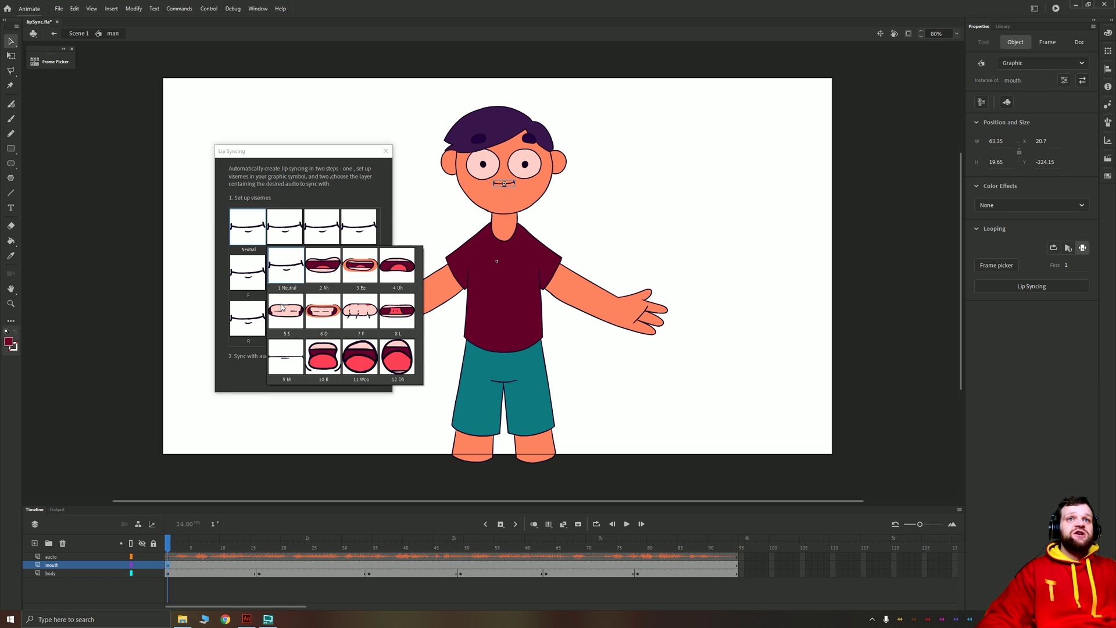
click(256, 236)
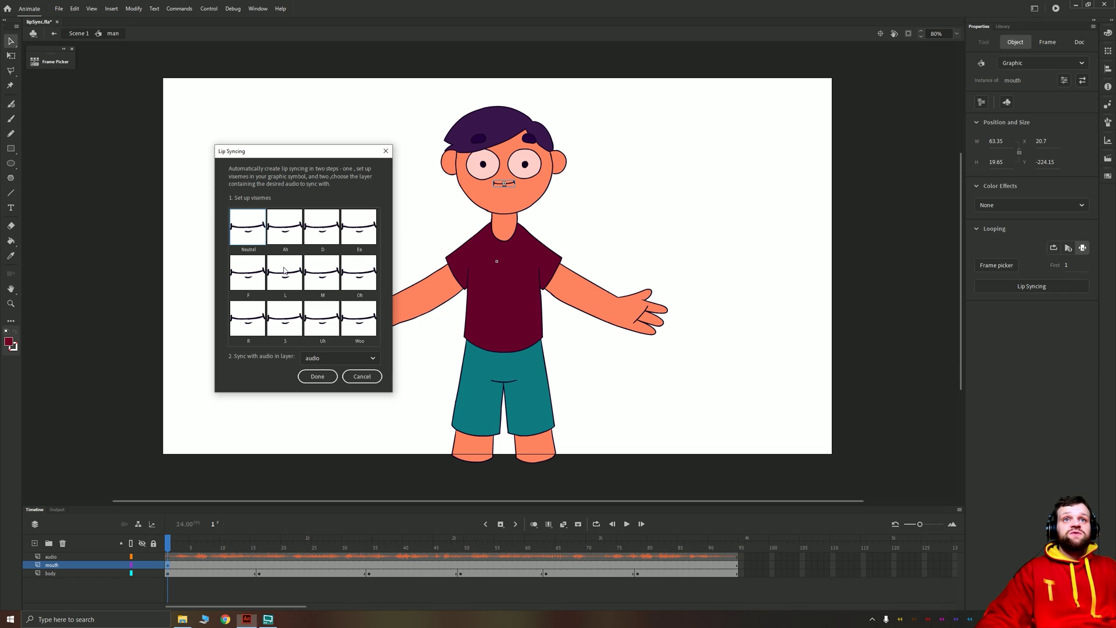
- Assign mouths 2 Ah, 6 D, 3 Ee, 7 F and 8 L to their visemes
click(292, 229)
click(359, 277)
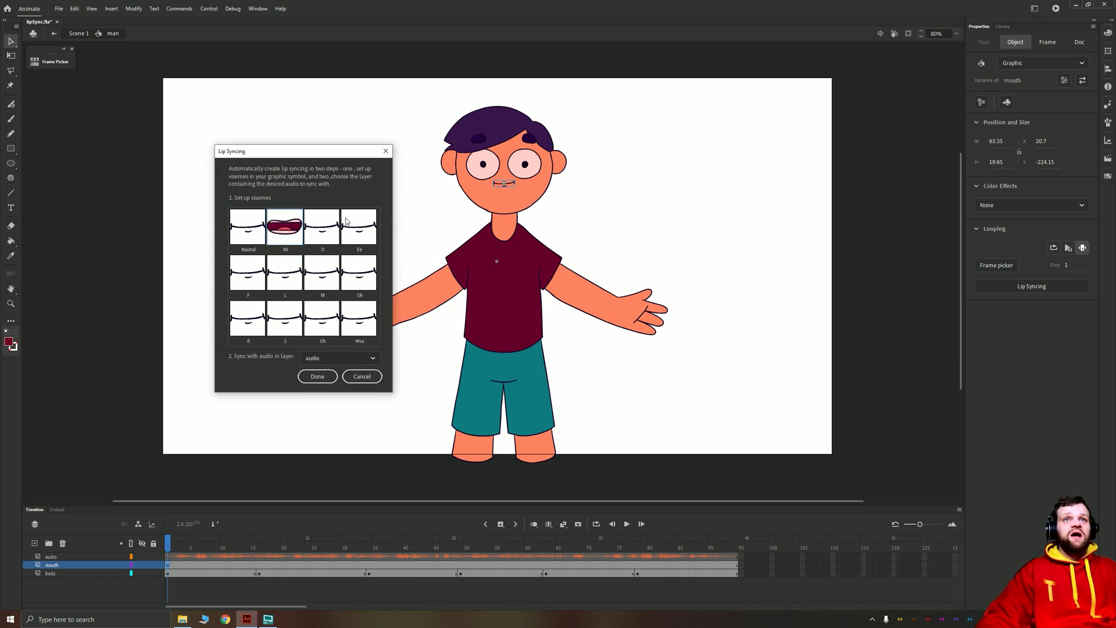
click(321, 237)
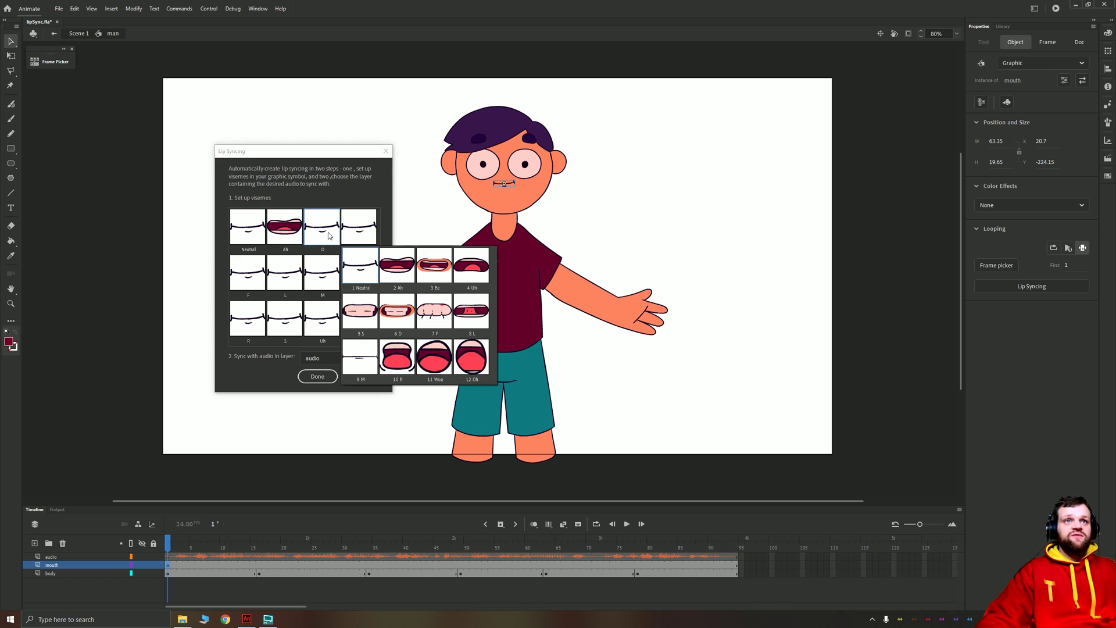
click(406, 310)
click(367, 241)
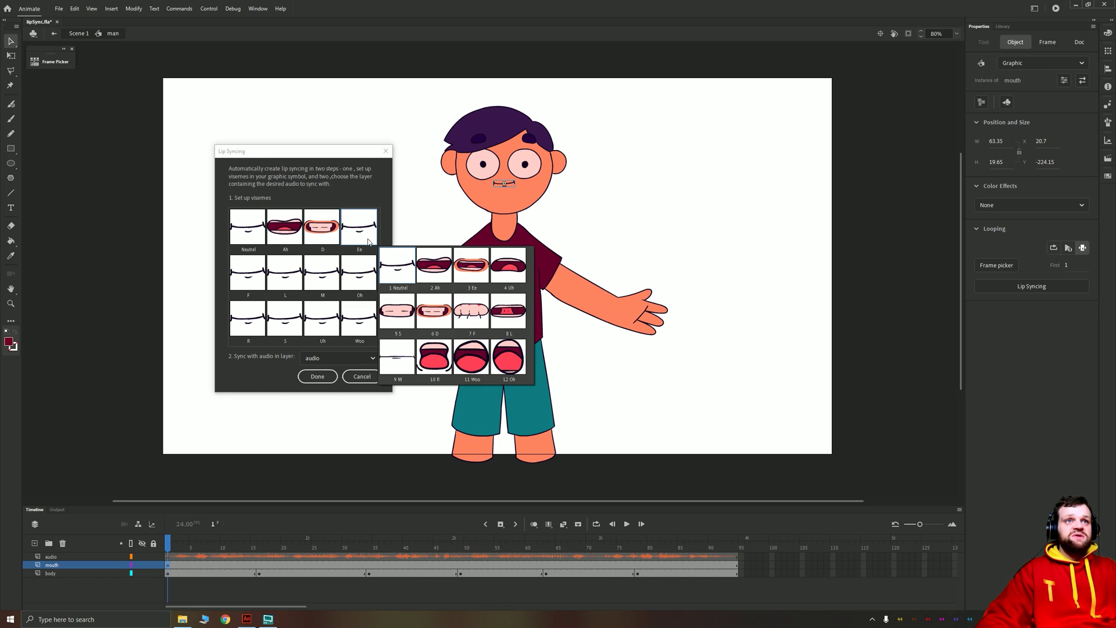
click(471, 268)
click(249, 269)
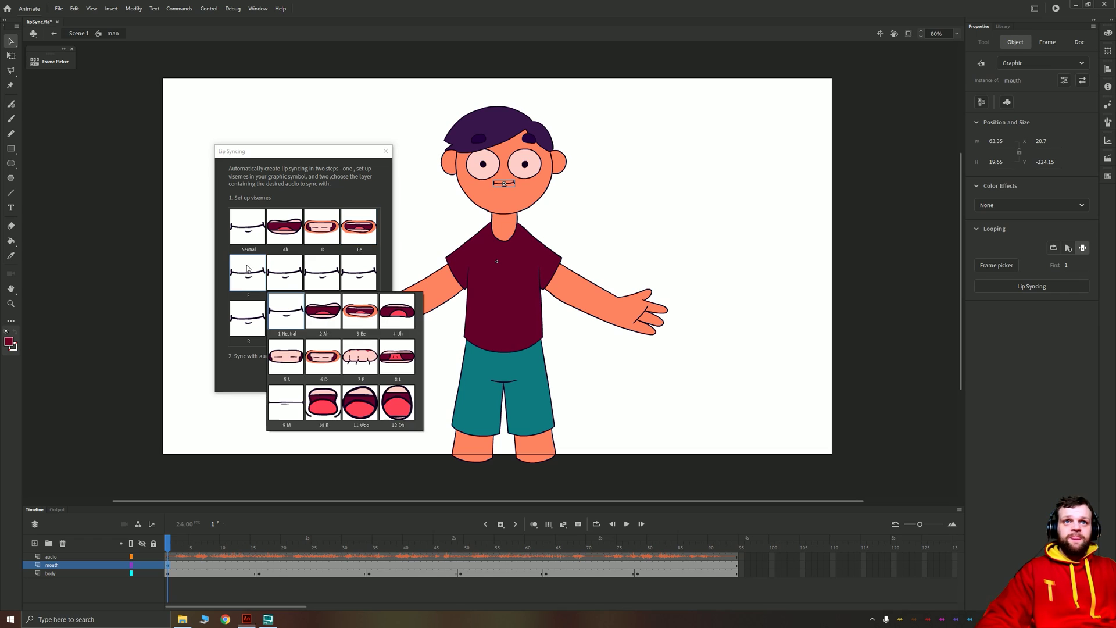
click(361, 365)
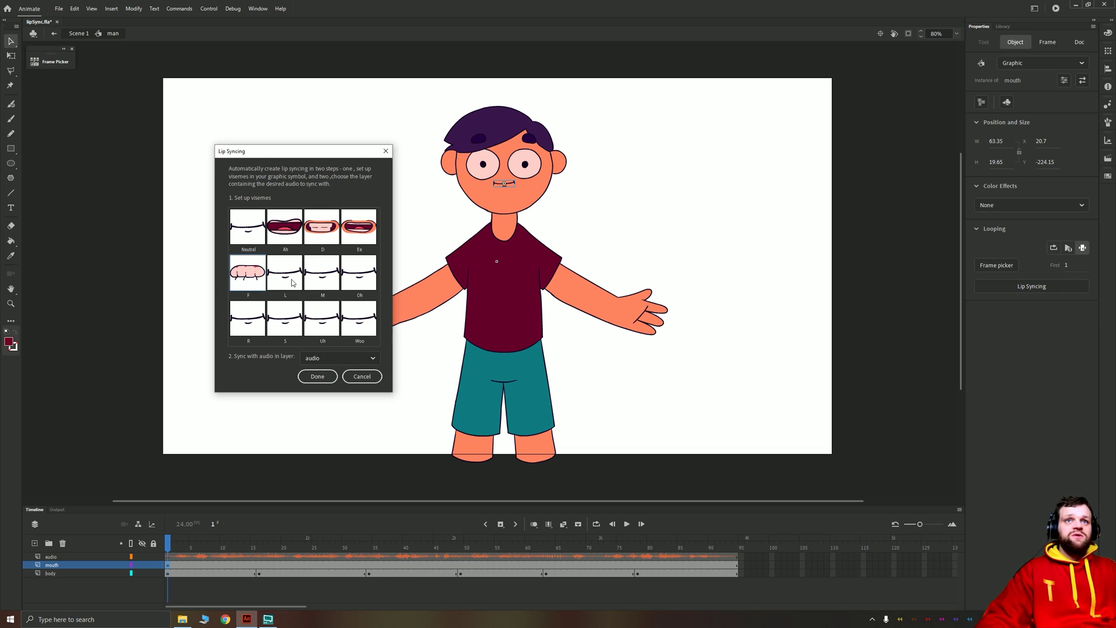
click(289, 279)
click(432, 357)
- Assign matching mouths to M (9), Oh, R, S (5), Uh and Woo (11)
click(323, 278)
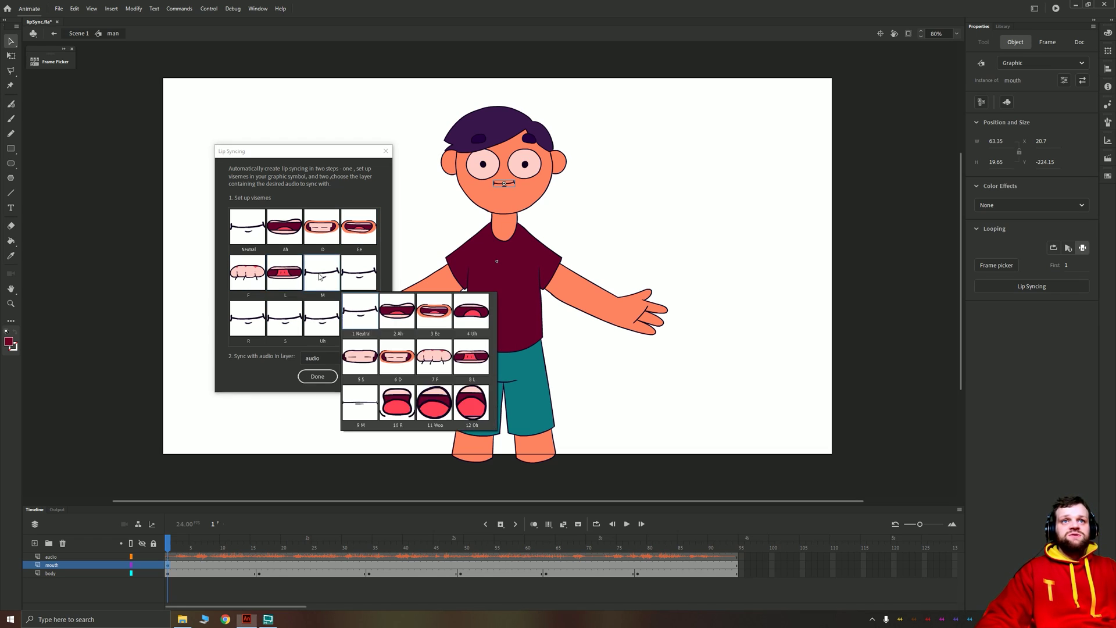
click(357, 403)
click(358, 272)
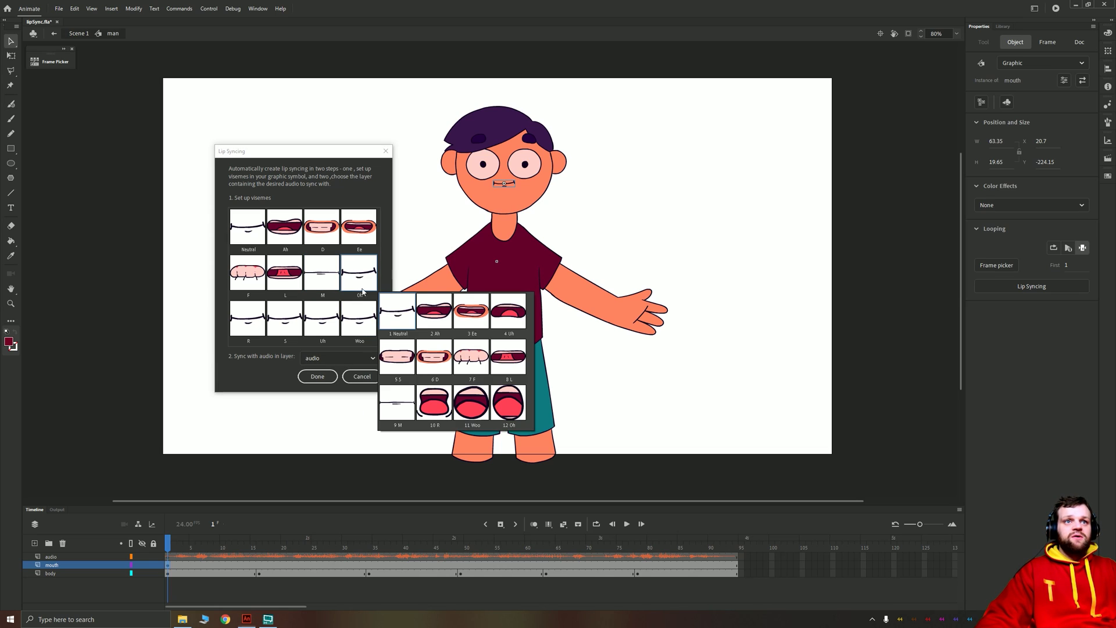
click(453, 399)
click(246, 331)
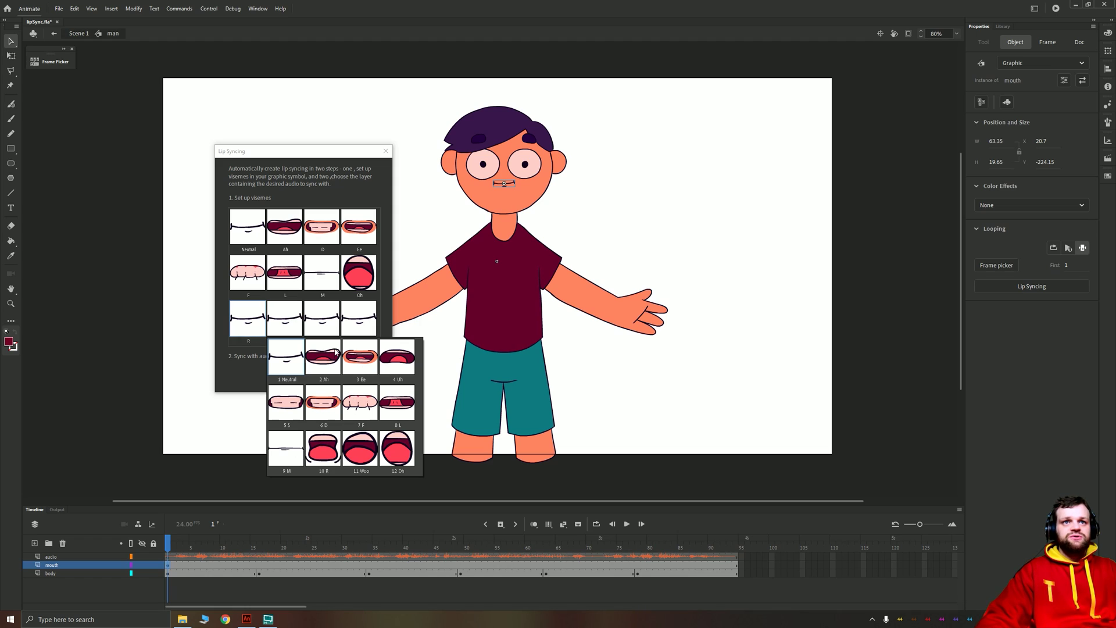
click(319, 450)
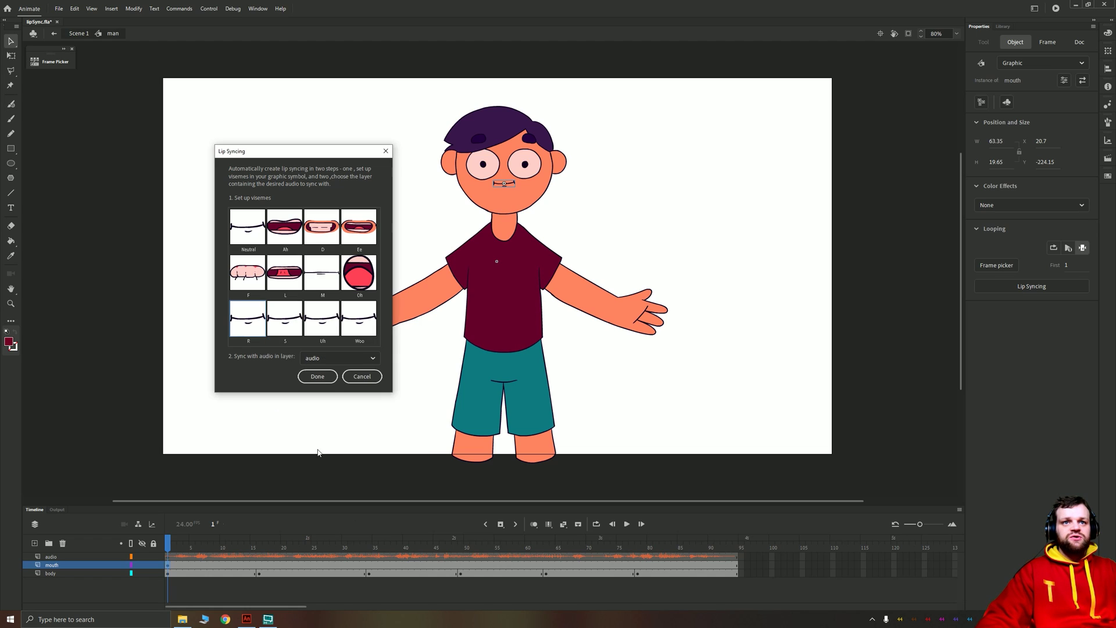
click(290, 323)
click(330, 406)
click(318, 322)
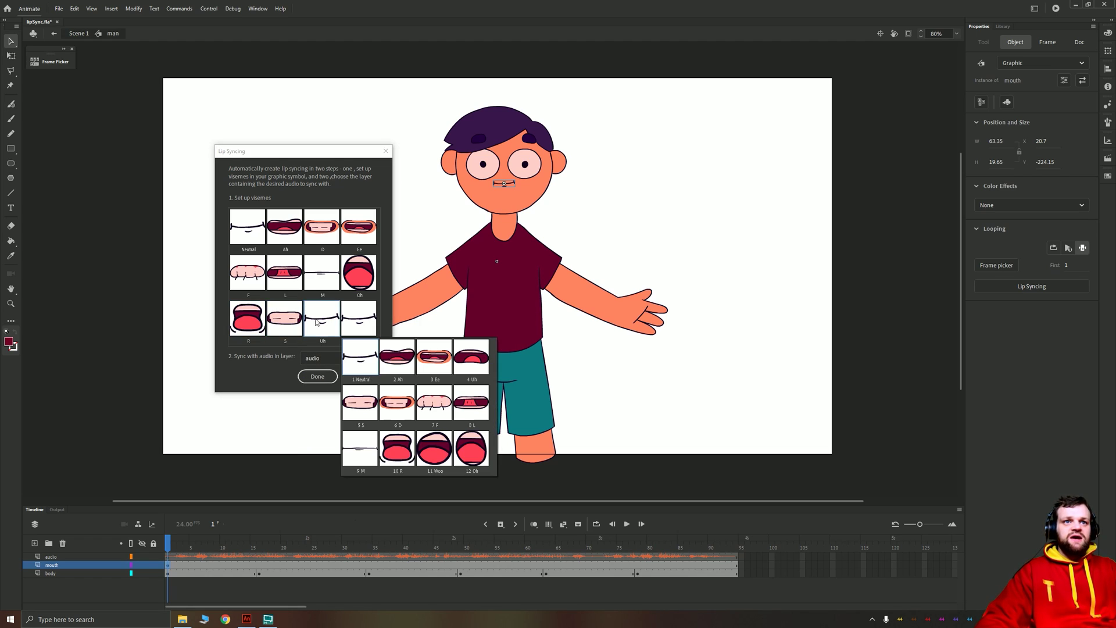
click(435, 451)
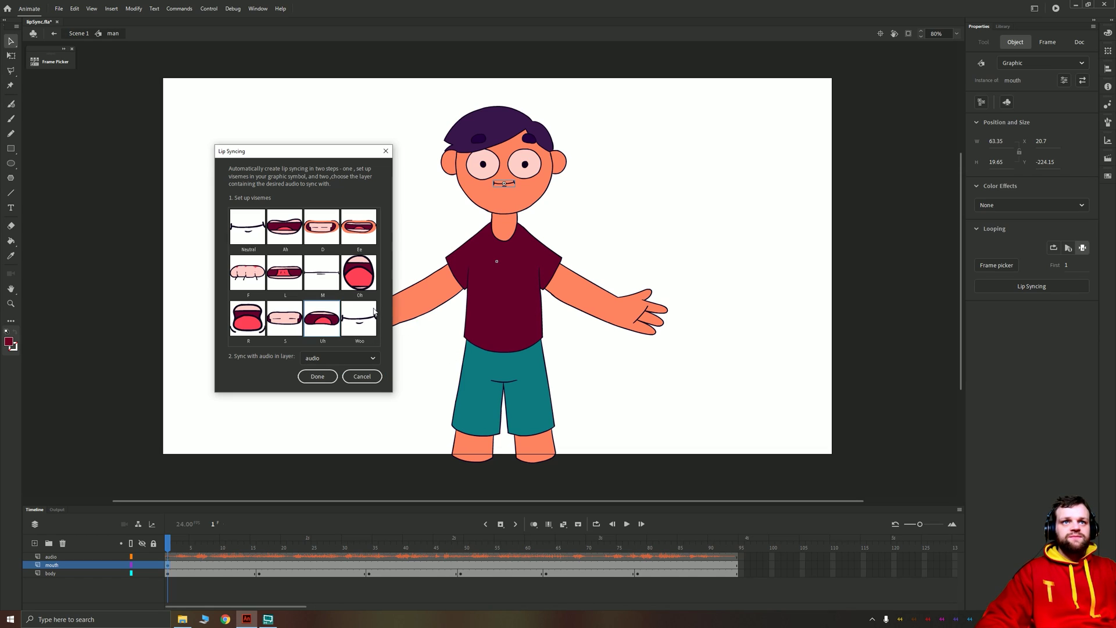
click(359, 320)
click(468, 458)
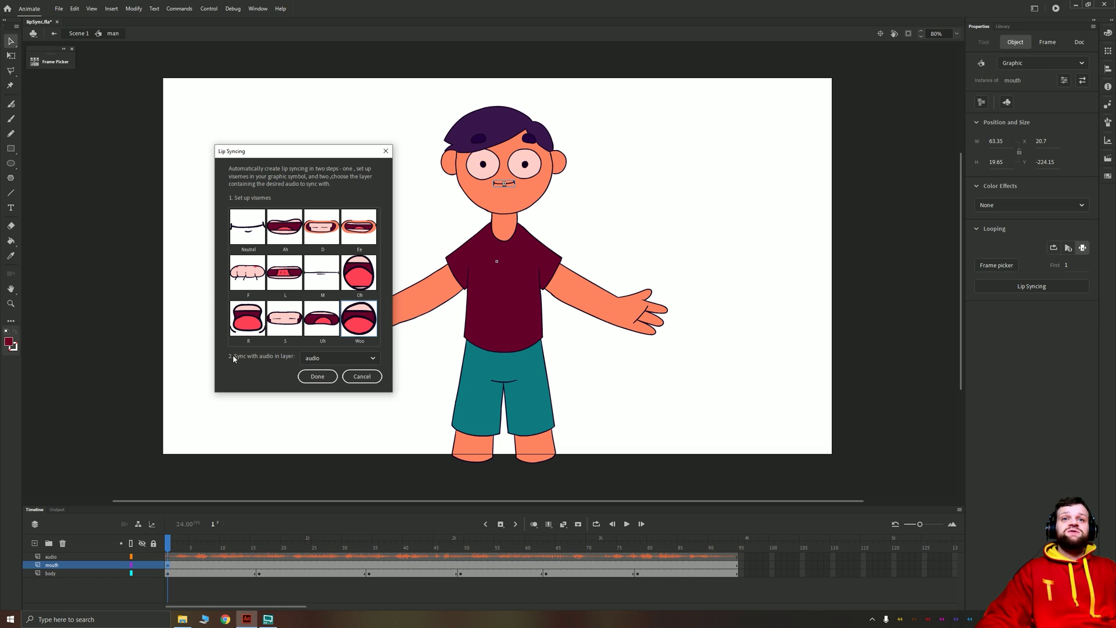
- Keep 'audio' as the sync layer, generate the lip-sync keyframes, and play them back
click(317, 359)
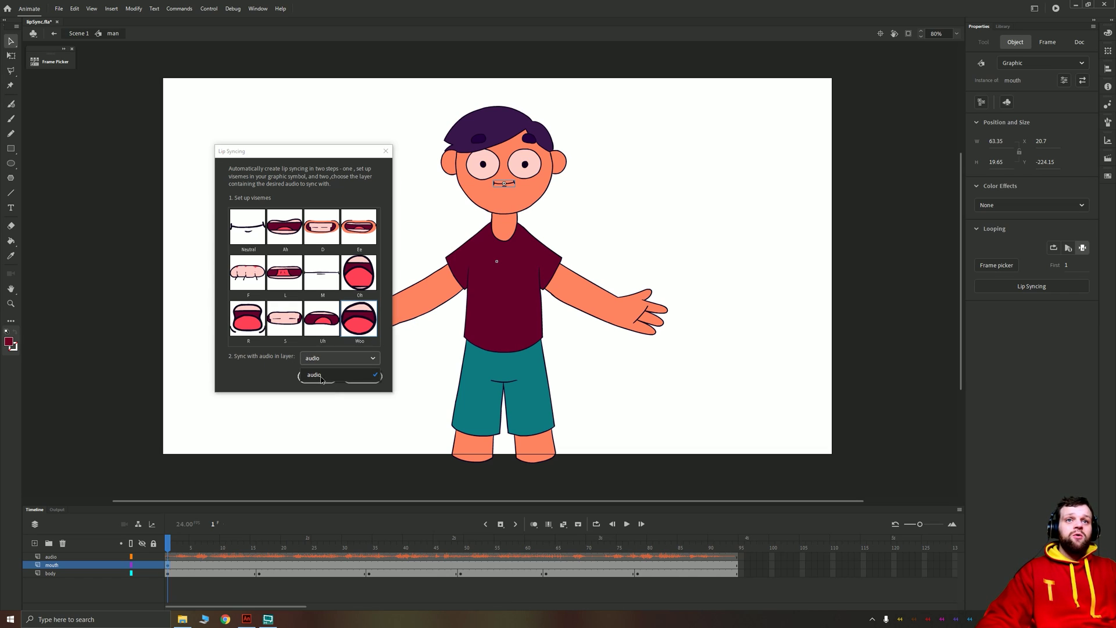
click(320, 379)
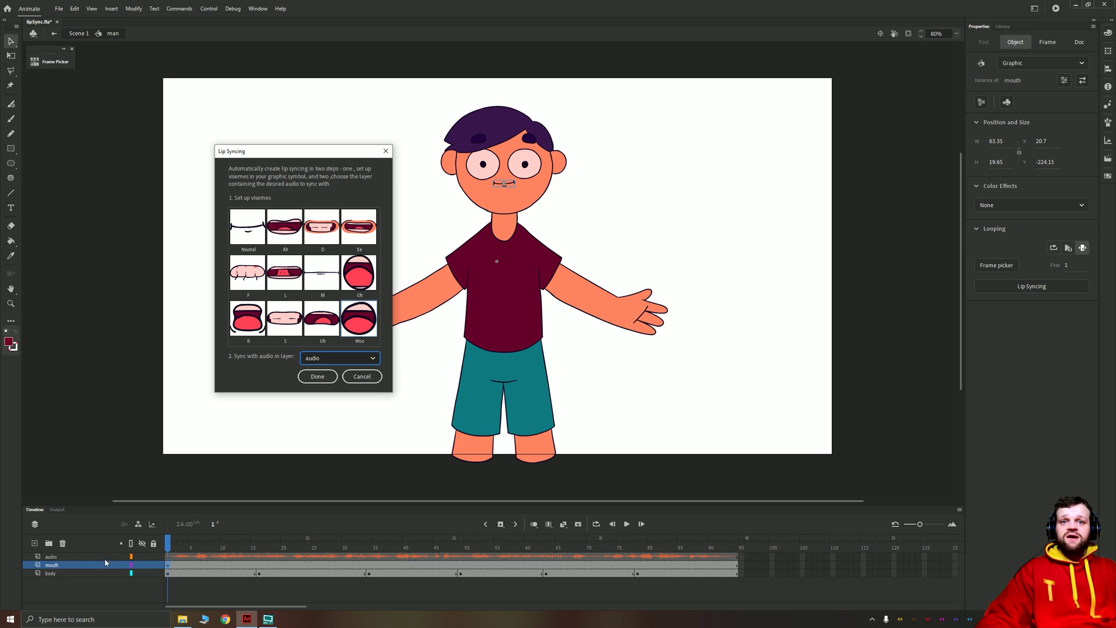
click(317, 376)
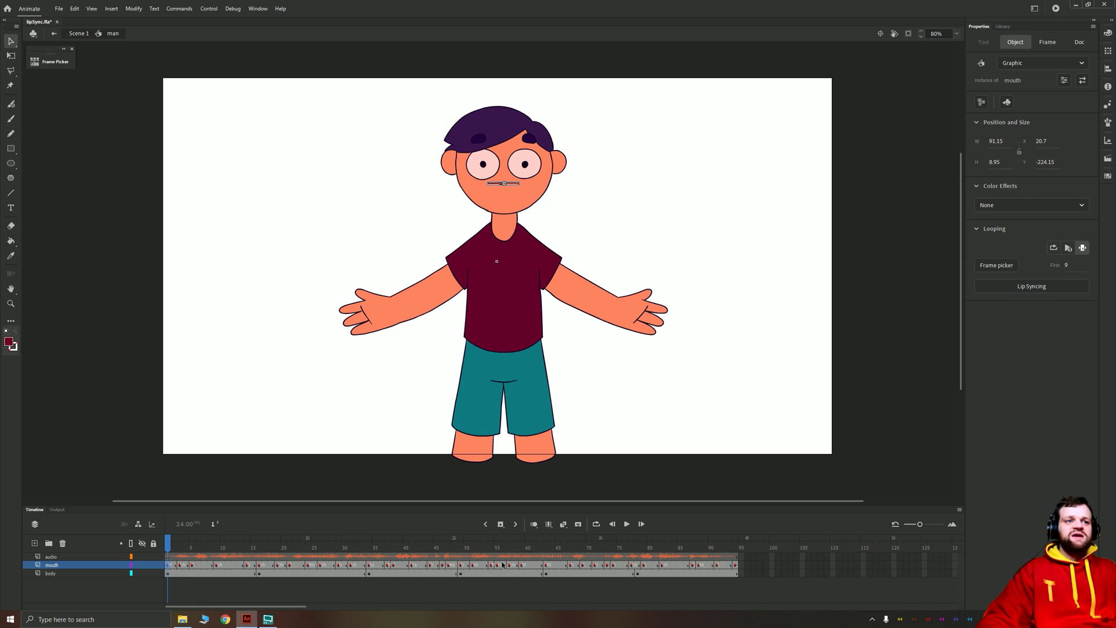
key(Return)
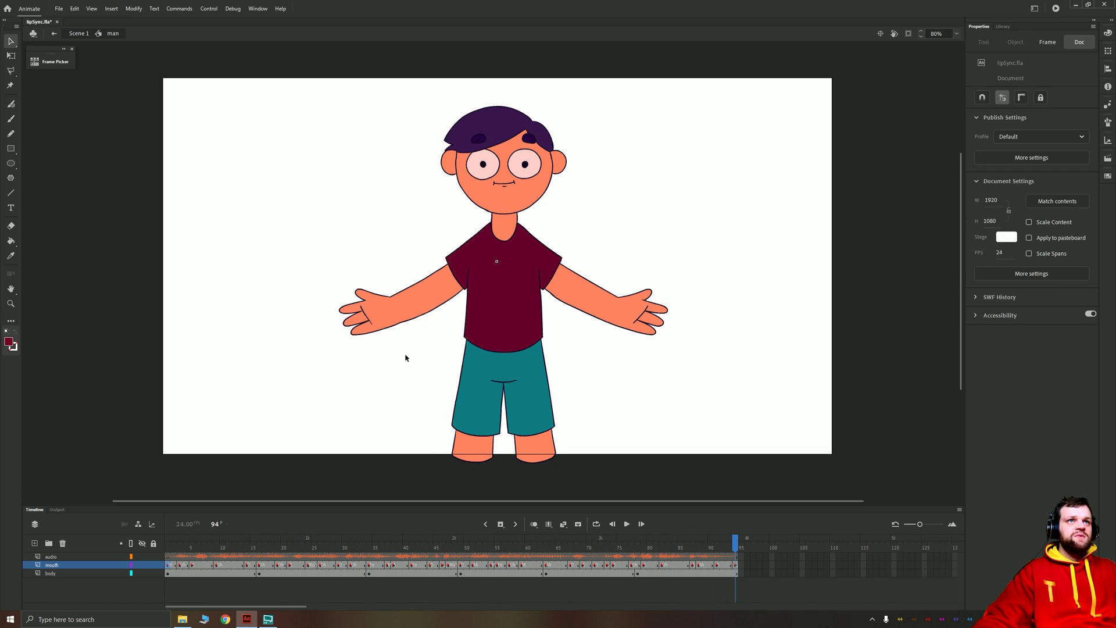
- Return to Scene 1, test the lip-synced boy as lipSync.swf, then close the test window
double_click(239, 232)
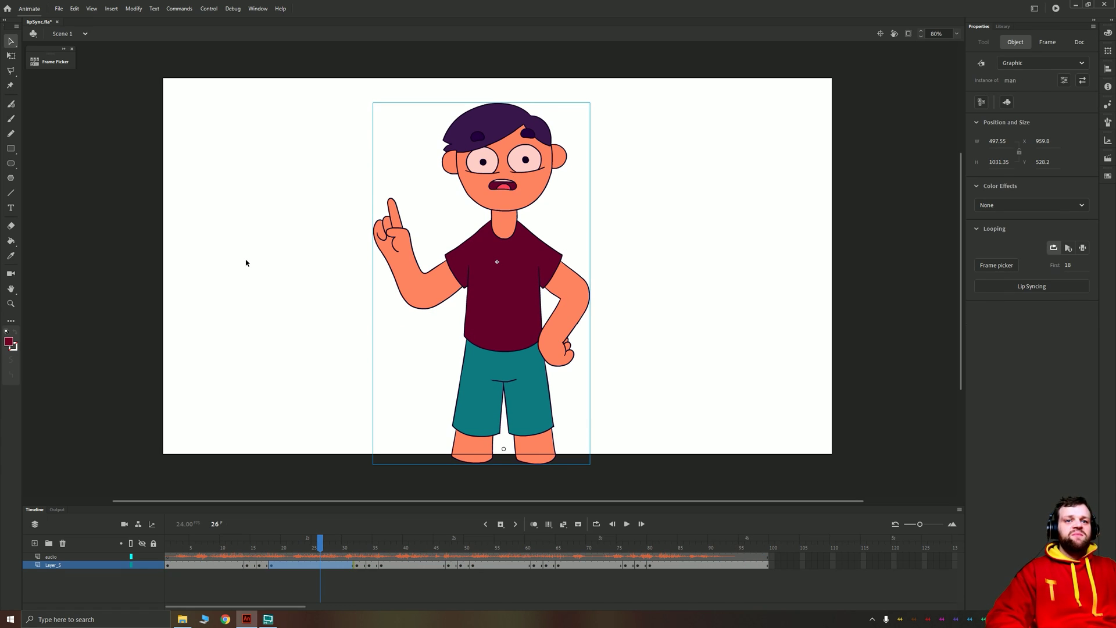
key(ctrl+Return)
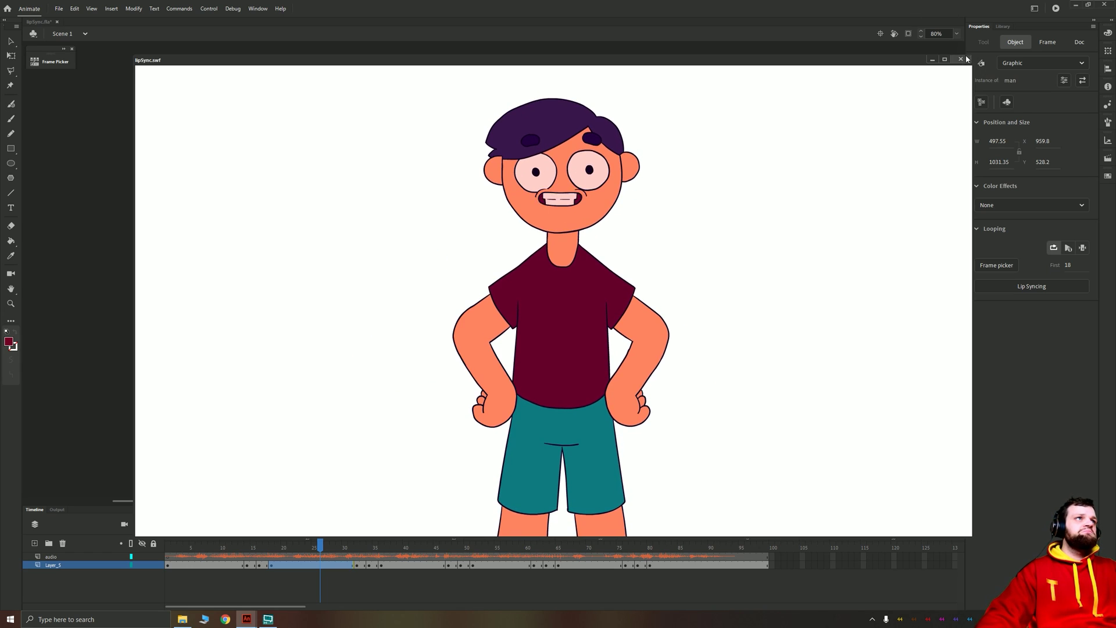
key(ctrl+w)
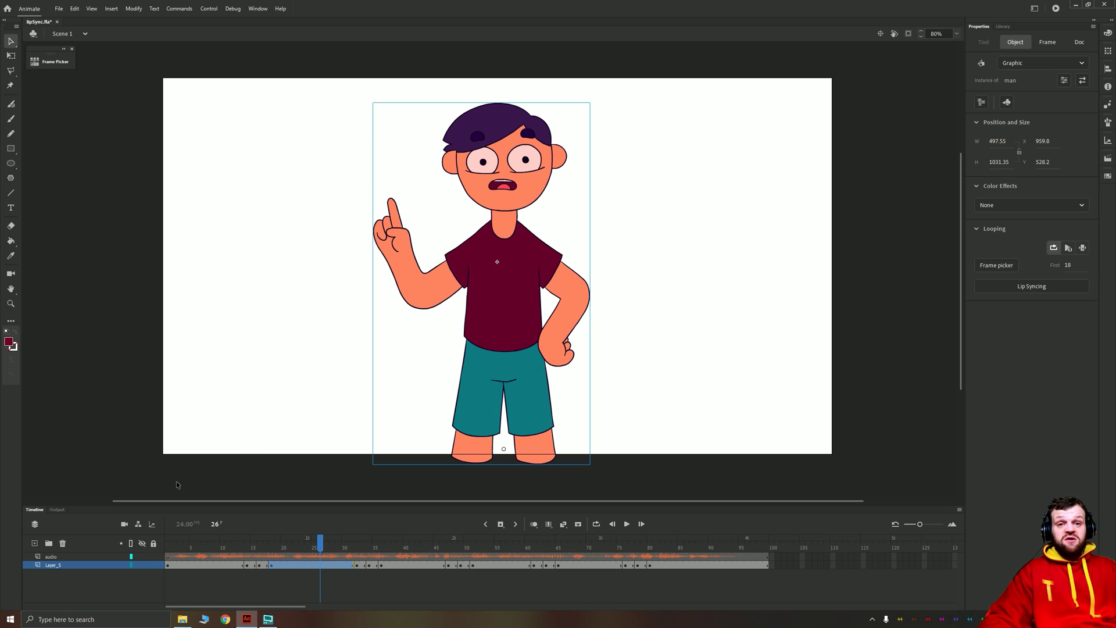
- Inside the man symbol, extend the audio, mouth and body layers to frame 188
click(169, 552)
click(474, 323)
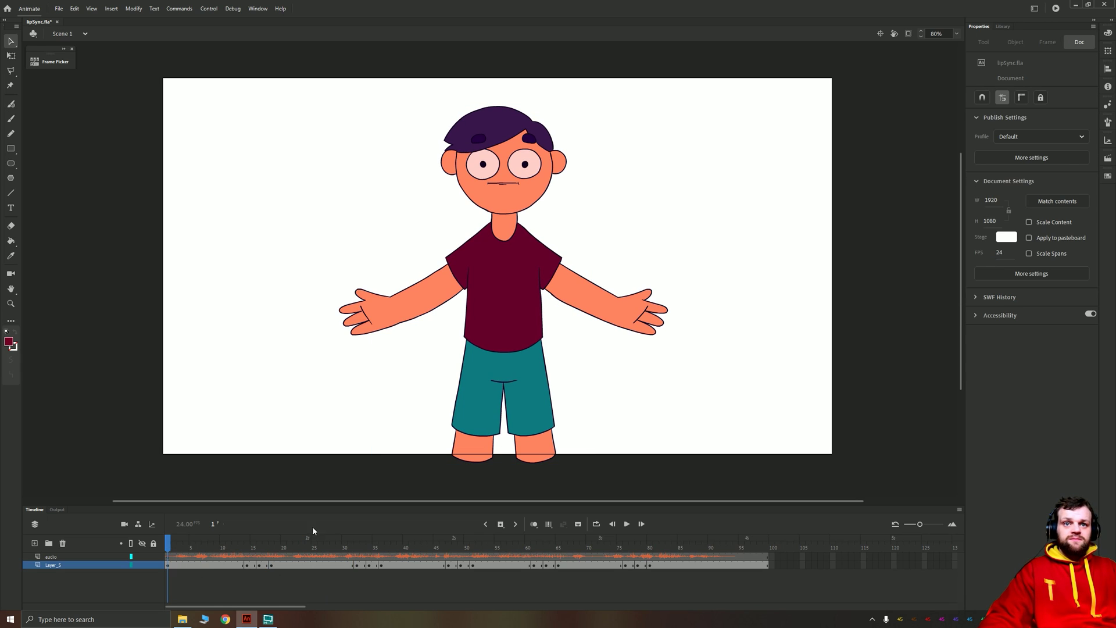
double_click(473, 323)
mouse_move(172, 548)
mouse_down()
mouse_move(206, 543)
mouse_move(179, 549)
mouse_up()
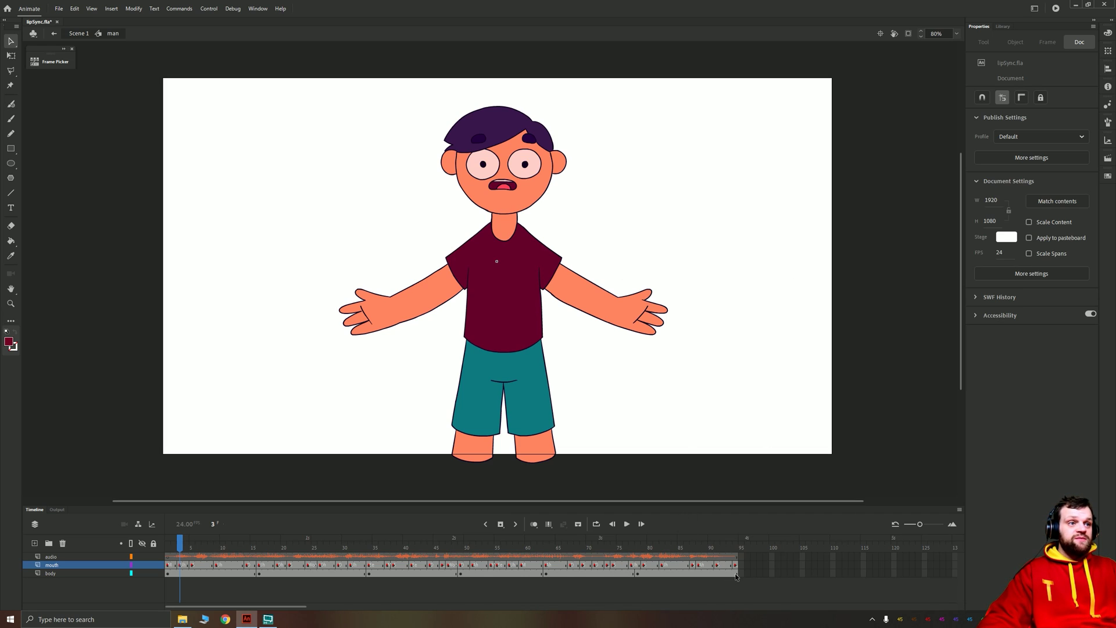
mouse_move(735, 576)
mouse_down()
mouse_move(737, 555)
mouse_move(178, 557)
mouse_move(176, 567)
mouse_move(754, 565)
mouse_up()
drag(283, 606, 393, 608)
click(620, 556)
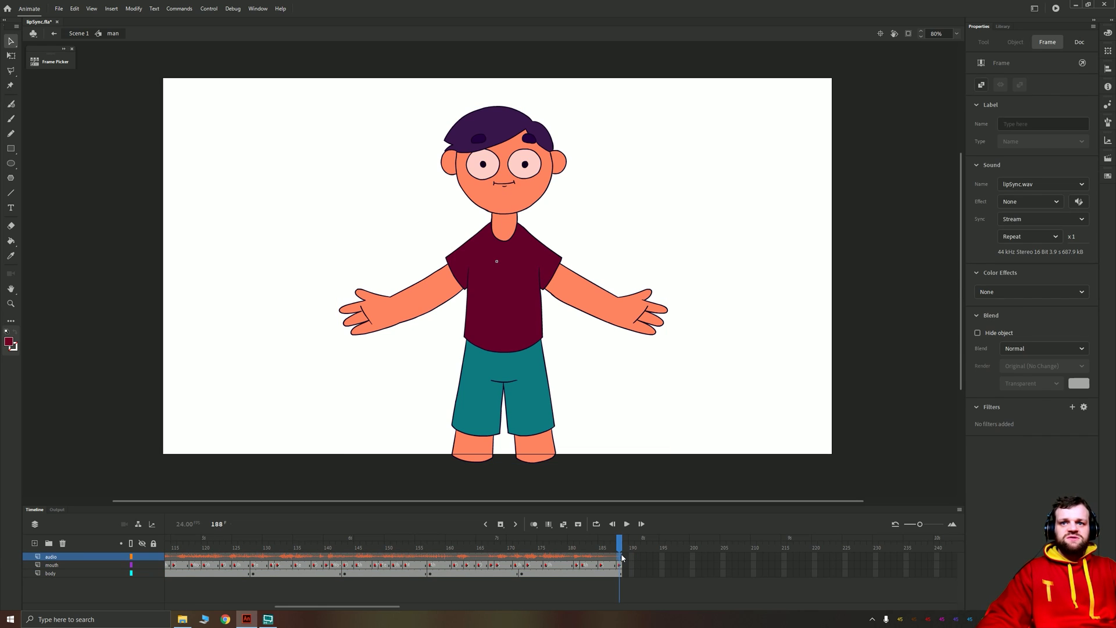
- In Scene 1, extend Layer_5 to frame 188, then re-enter the man symbol
double_click(261, 256)
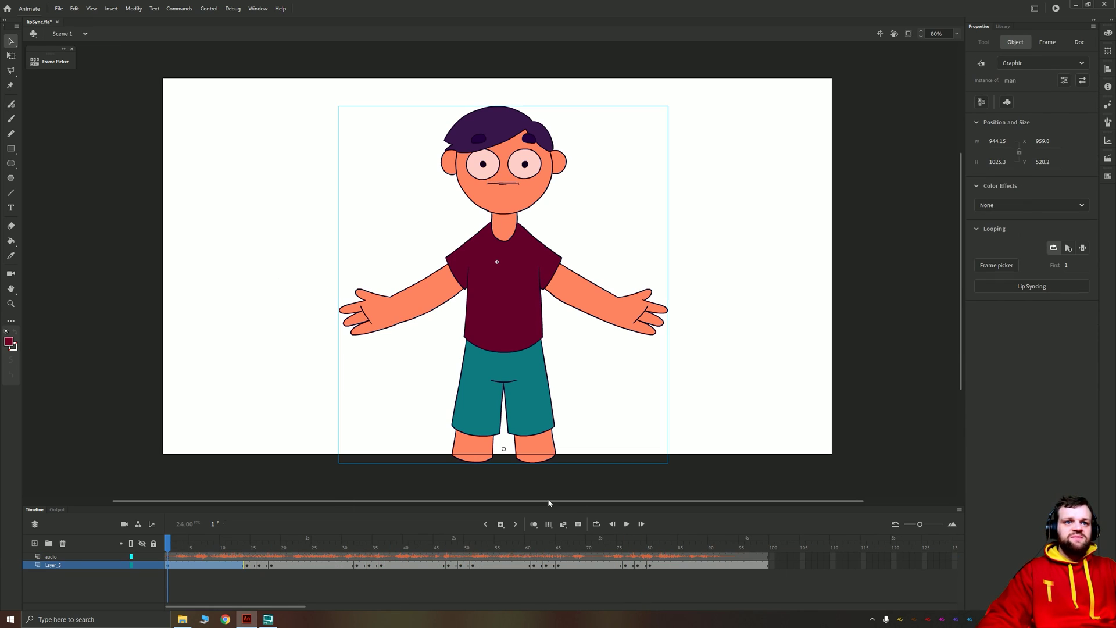
drag(357, 604, 385, 604)
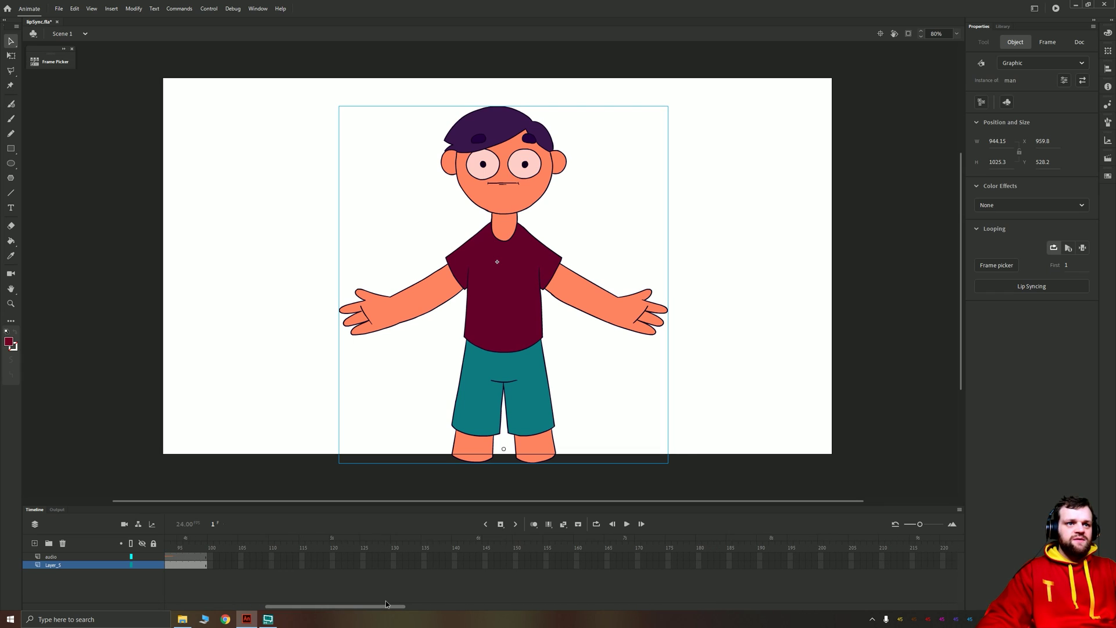
click(746, 564)
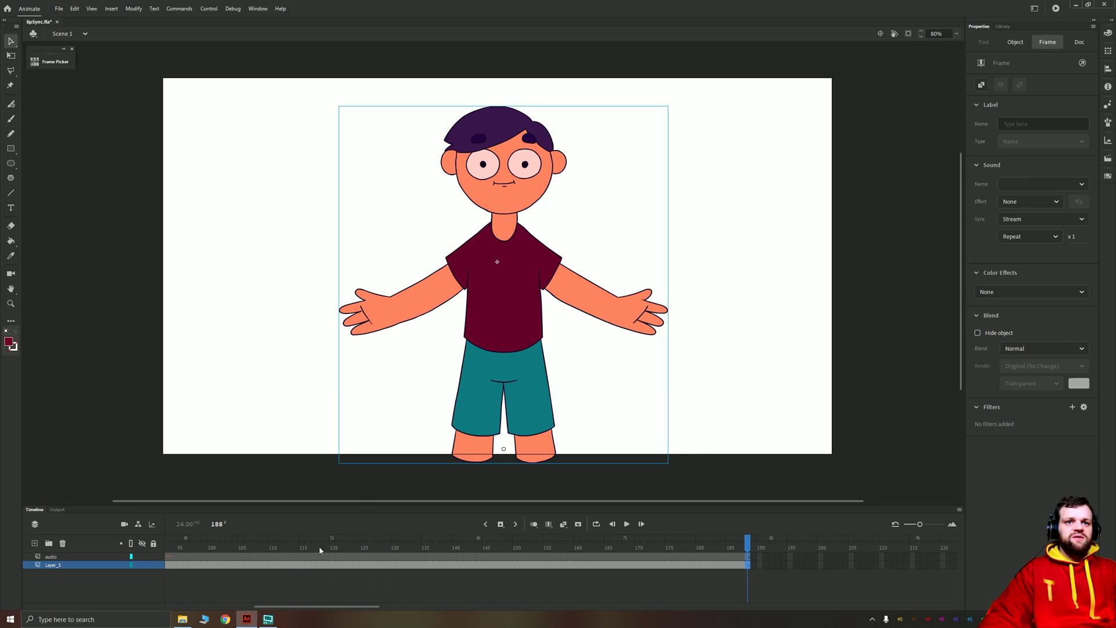
double_click(500, 280)
drag(369, 605, 322, 608)
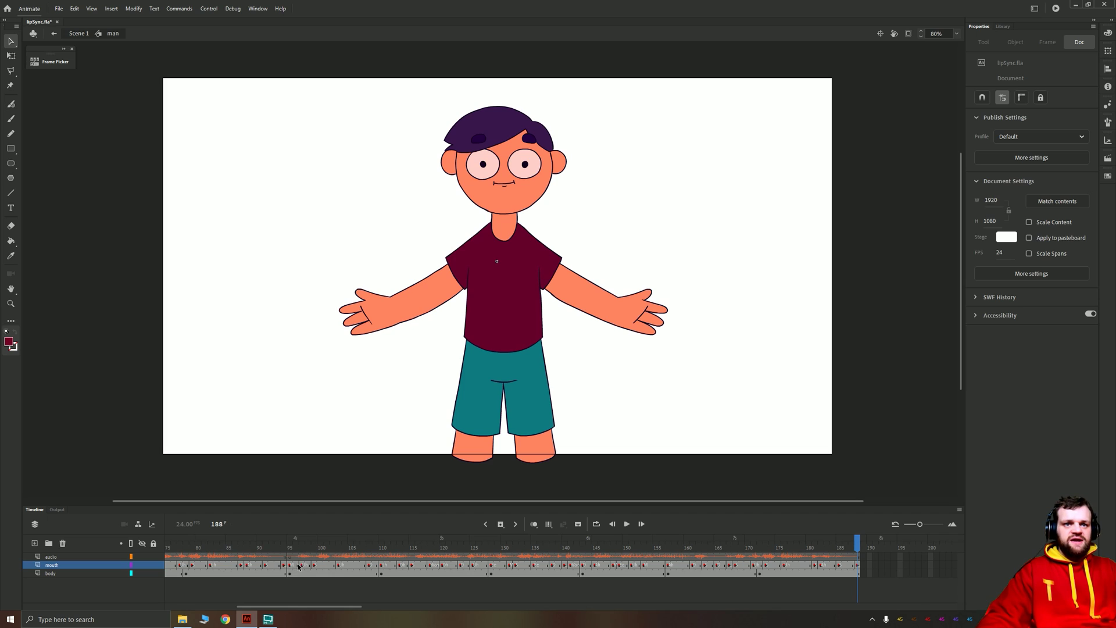
- Clear the old mouth keyframes on frames 96 to 188
drag(298, 567, 849, 567)
right_click(849, 566)
click(914, 391)
click(291, 567)
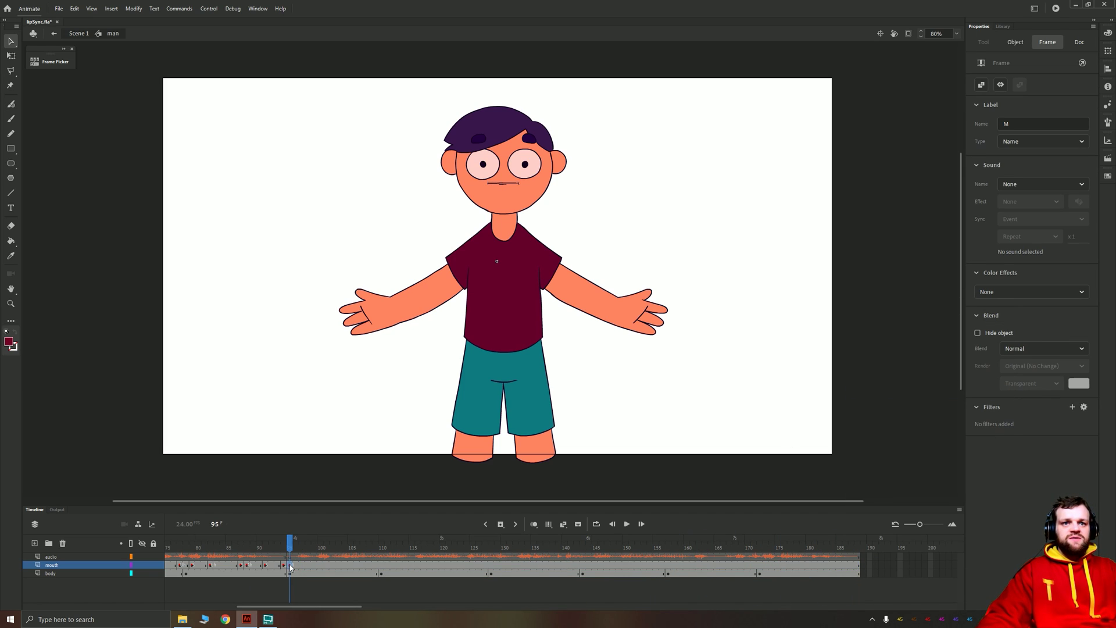
- Show all twelve mouth poses in an enlarged Frame Picker and set the mouth to Play Single Frame
click(59, 52)
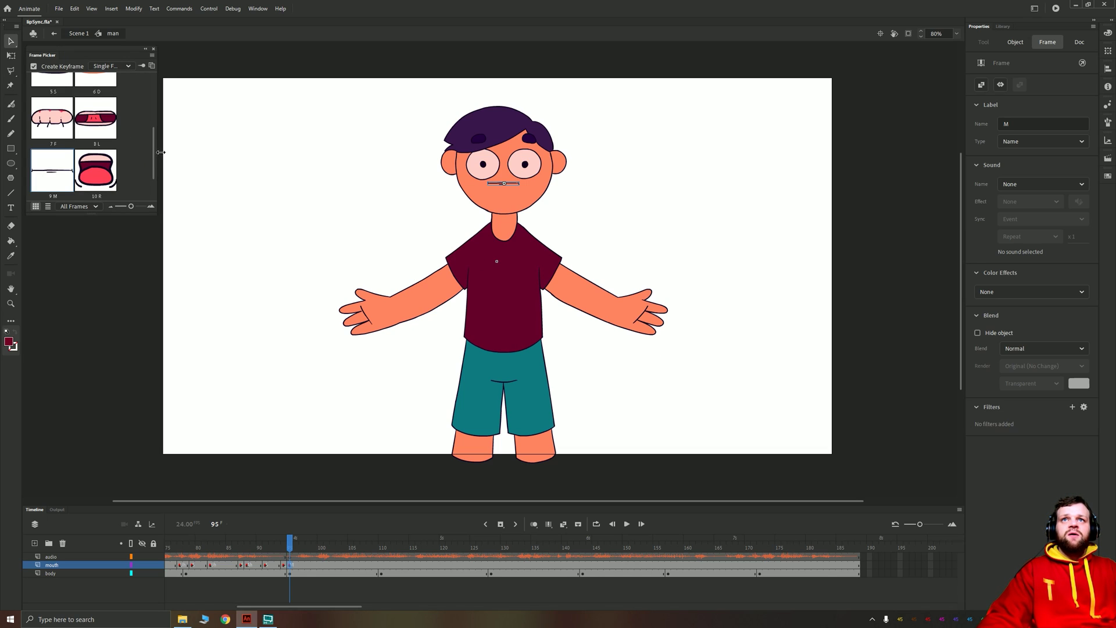
mouse_move(166, 152)
mouse_down()
mouse_move(191, 152)
mouse_move(181, 152)
mouse_up()
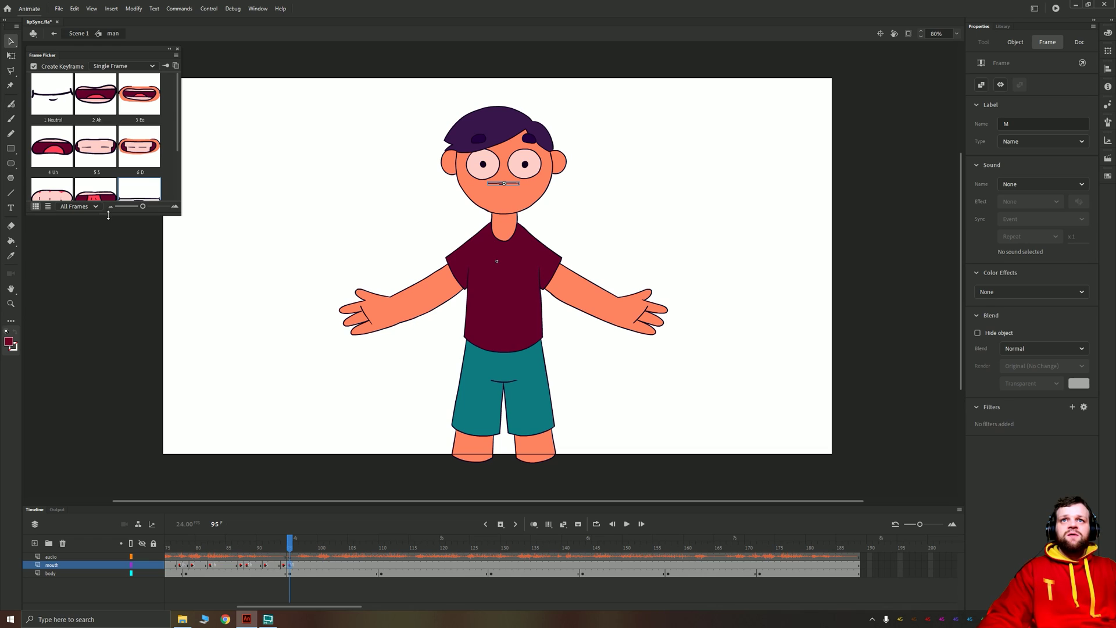
drag(108, 215, 108, 301)
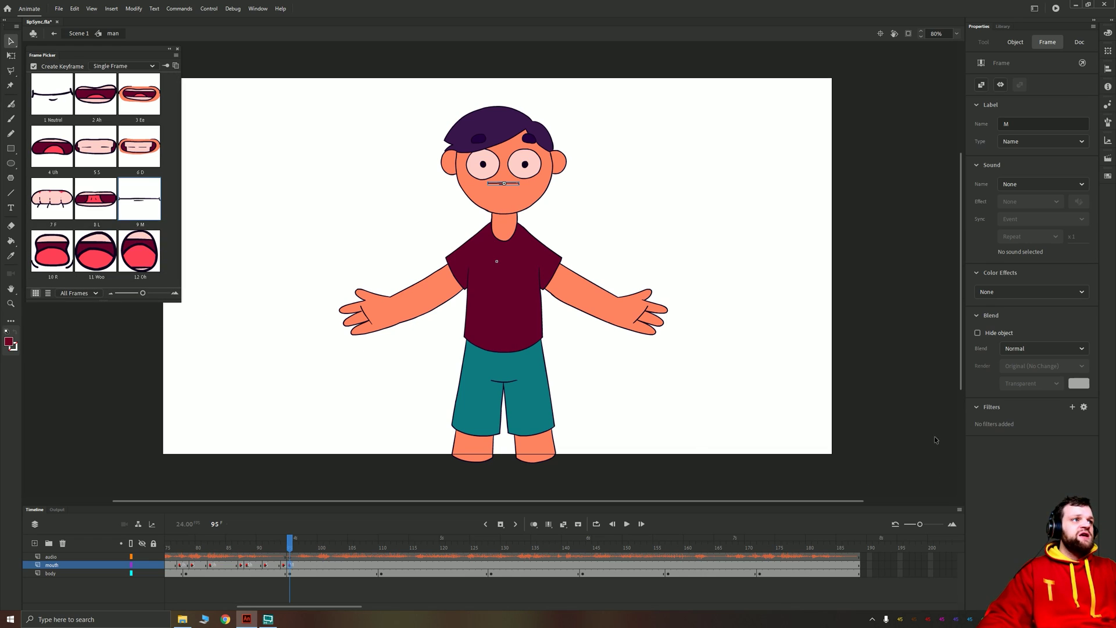
click(365, 170)
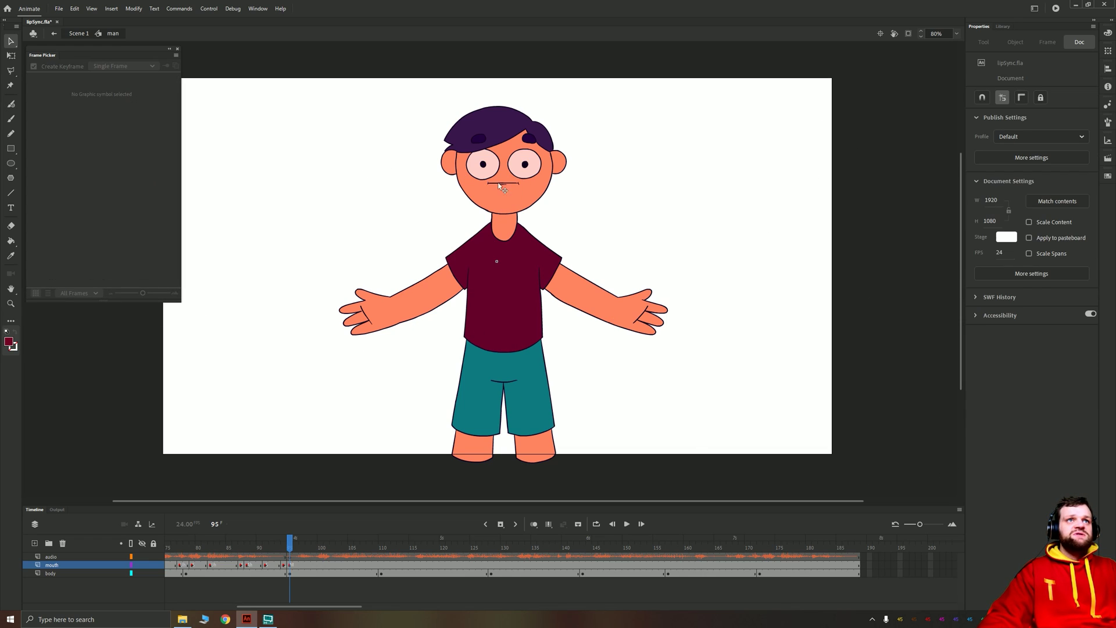
click(503, 183)
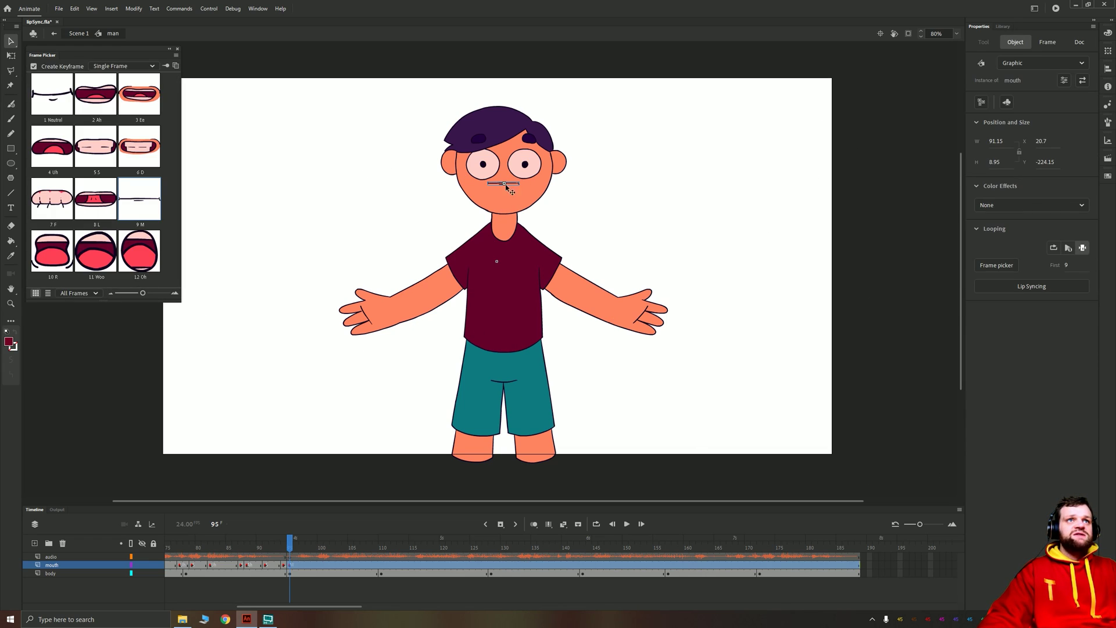
click(1082, 248)
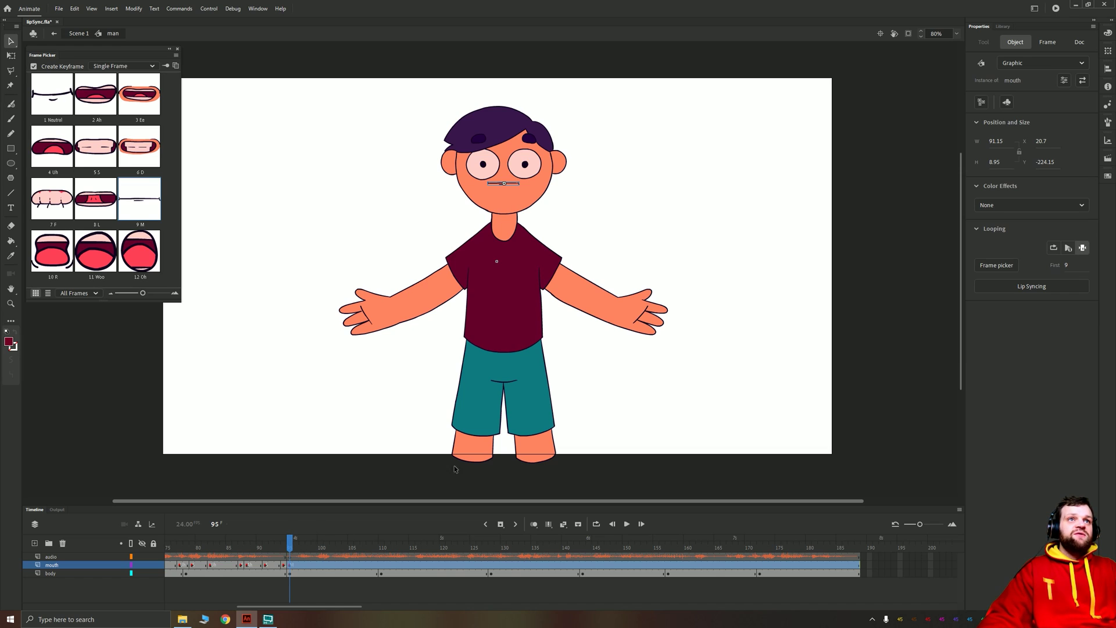
key(Return)
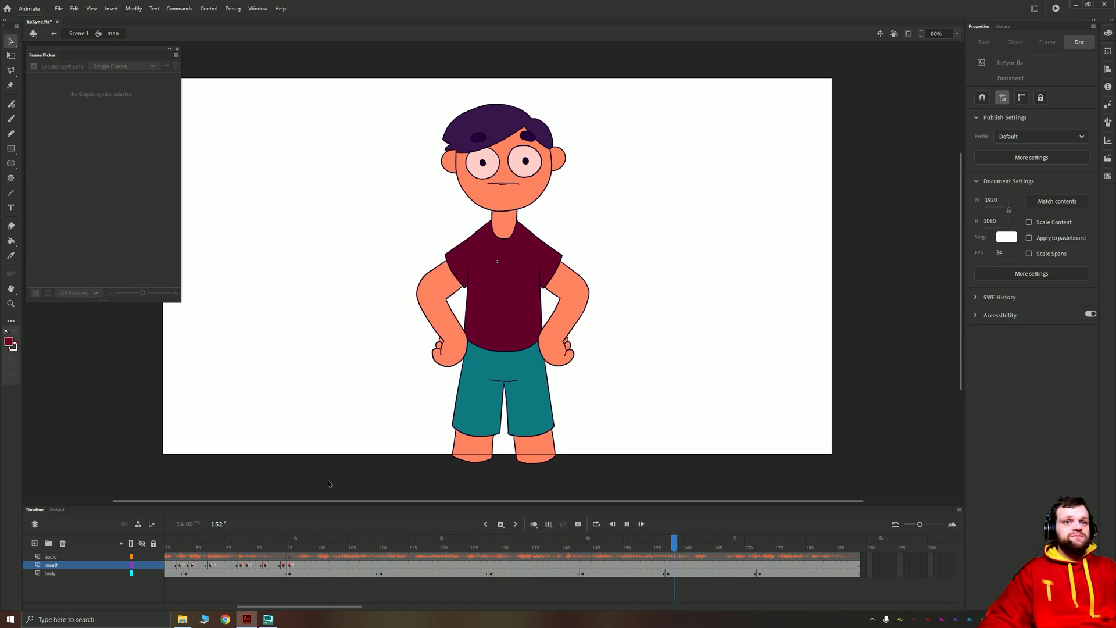
click(291, 565)
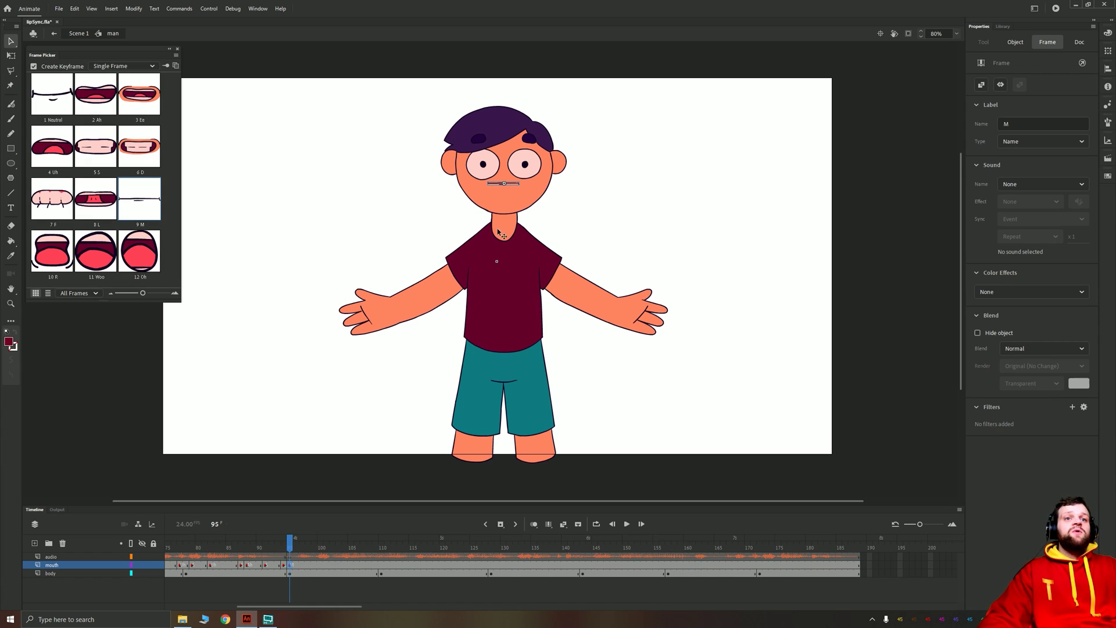
- Zoom to 244% on the boy's face, preview the voice-over to frame 122, and select mouth frame 95
scroll(484, 175, up, 5)
scroll(520, 207, down, 2)
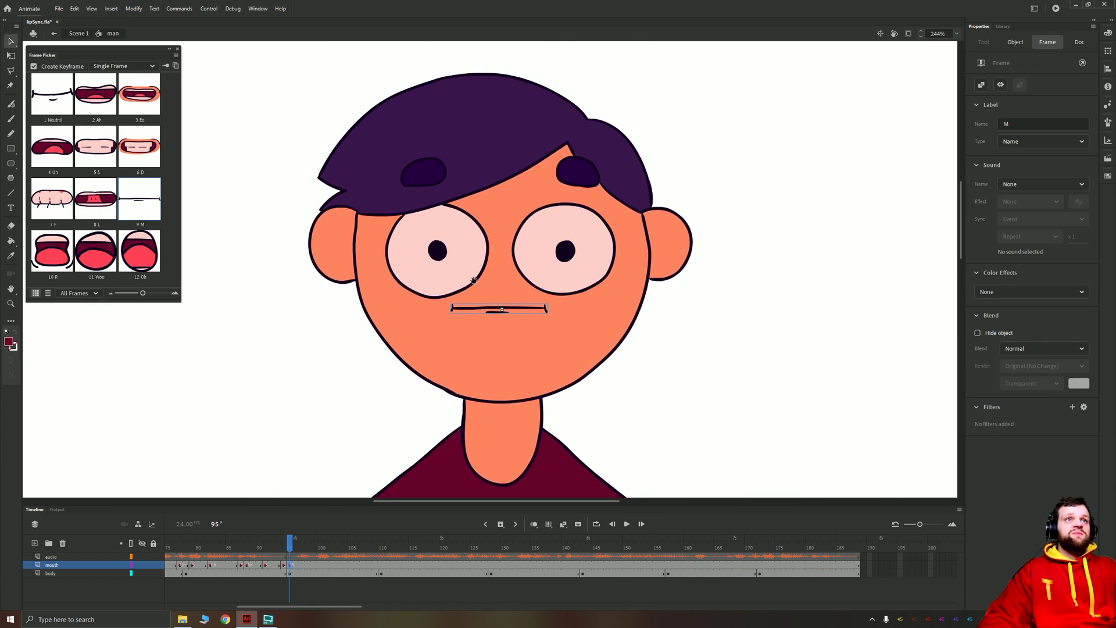
drag(444, 275, 485, 272)
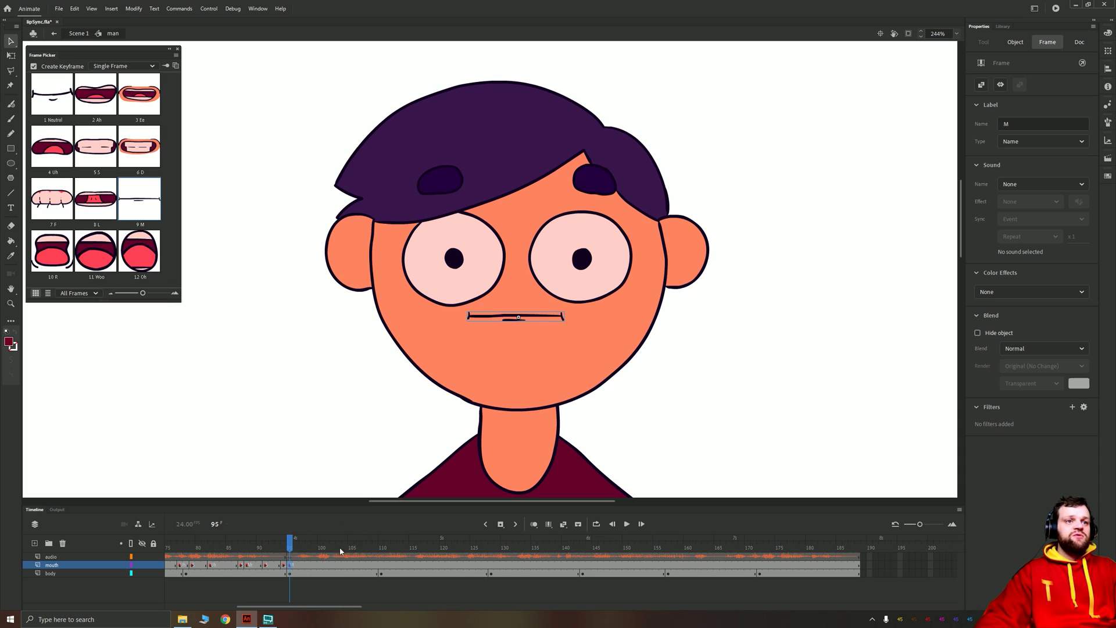
click(290, 560)
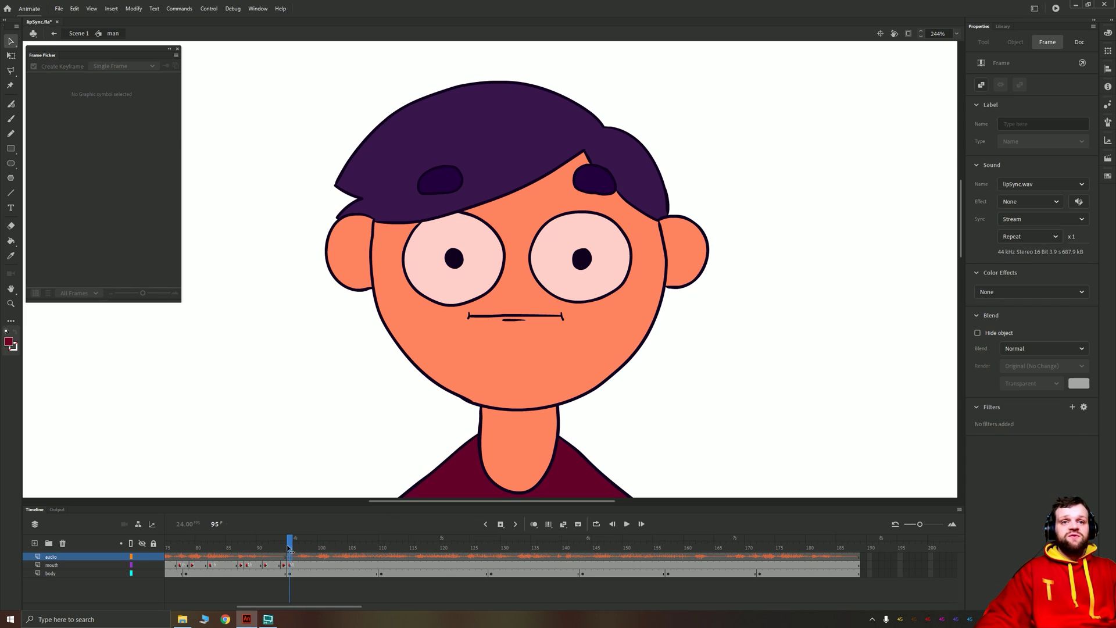
mouse_move(290, 543)
mouse_down()
mouse_move(444, 543)
mouse_move(291, 543)
mouse_up()
click(364, 579)
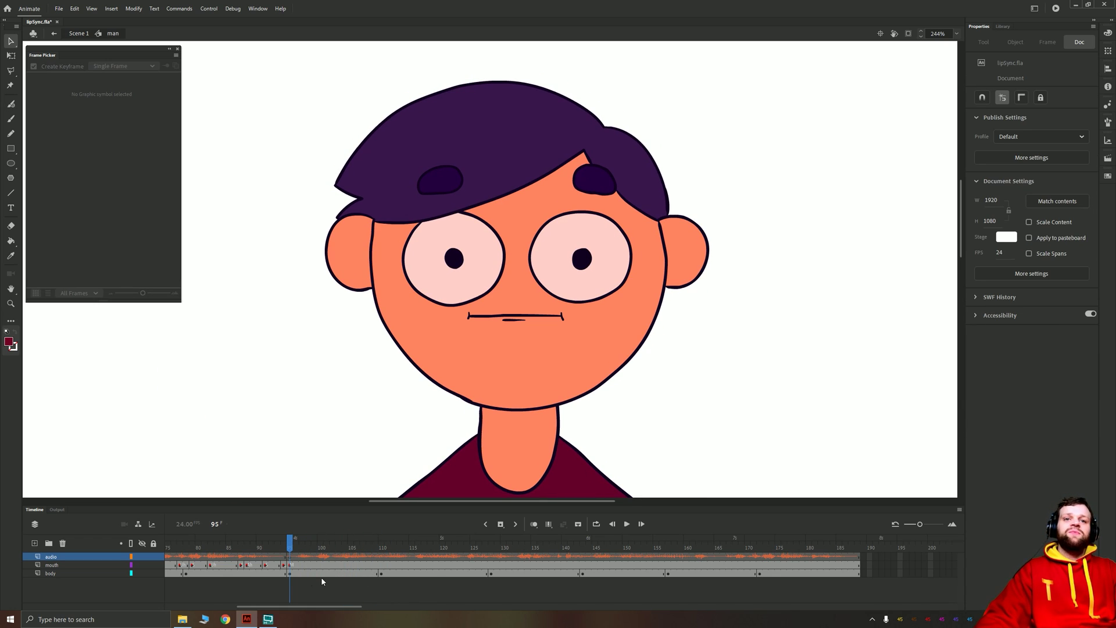
click(291, 565)
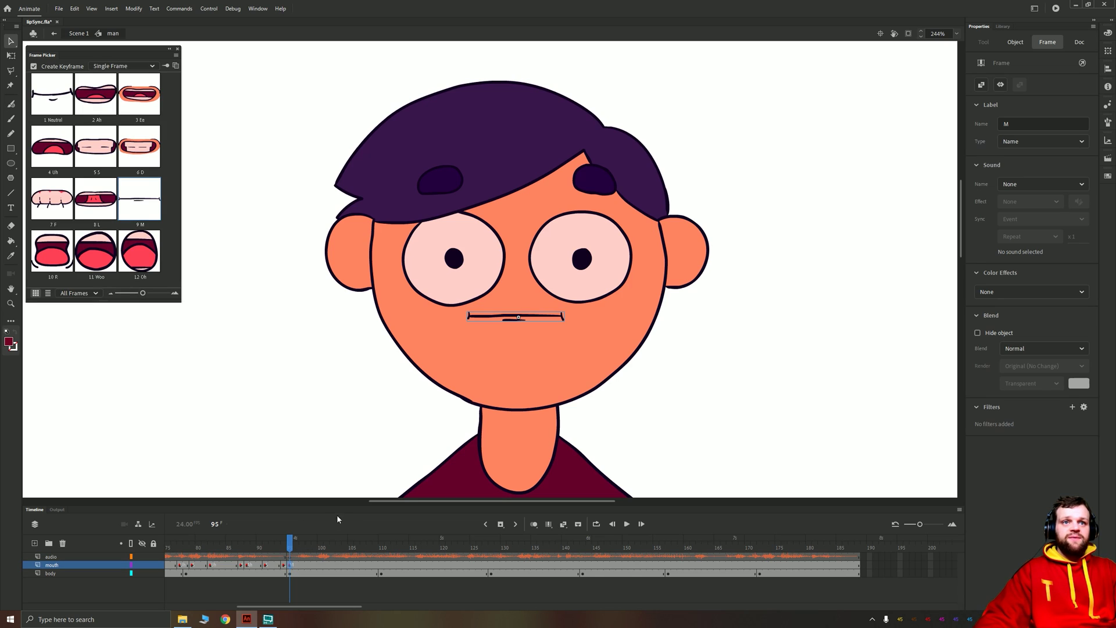
- Set mouth poses Neutral at frame 95, L at 97 and Ee at 99
click(66, 86)
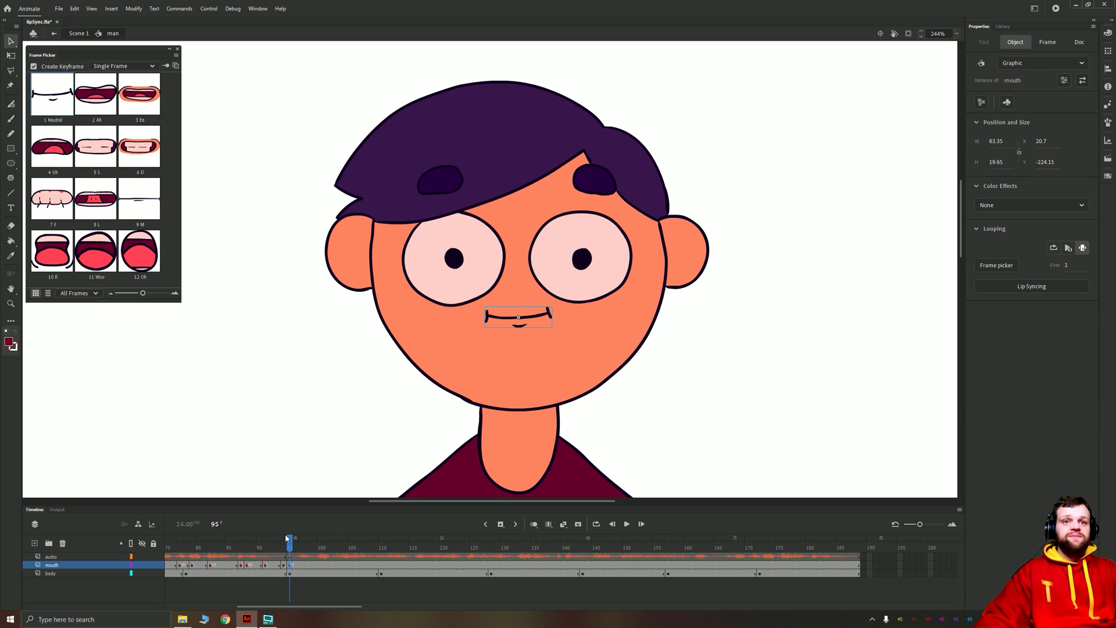
drag(289, 542, 301, 547)
click(300, 564)
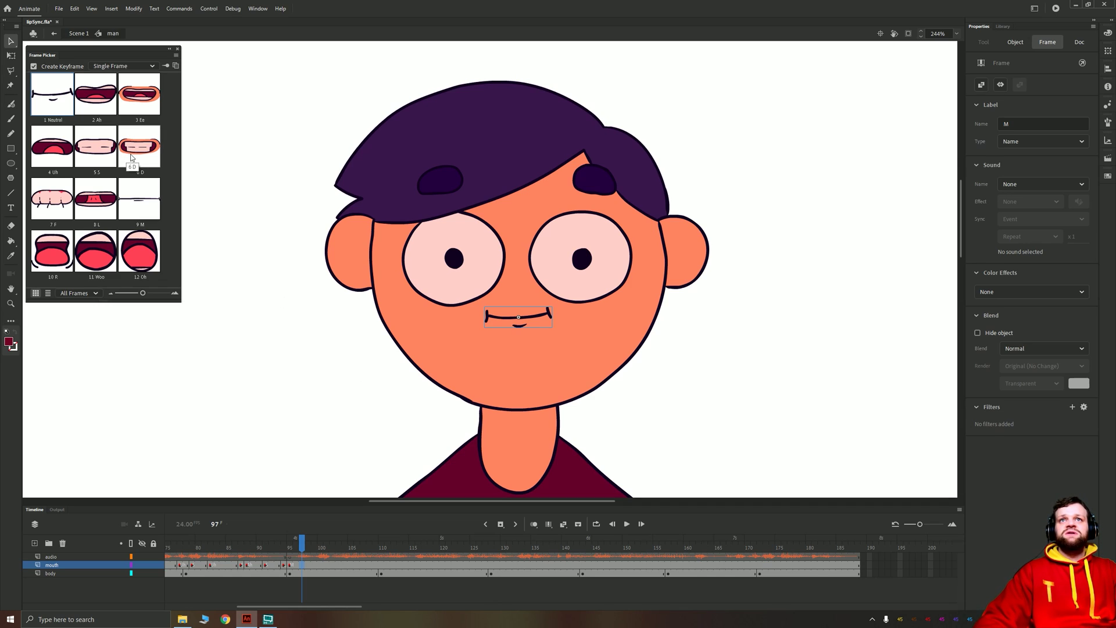
click(90, 213)
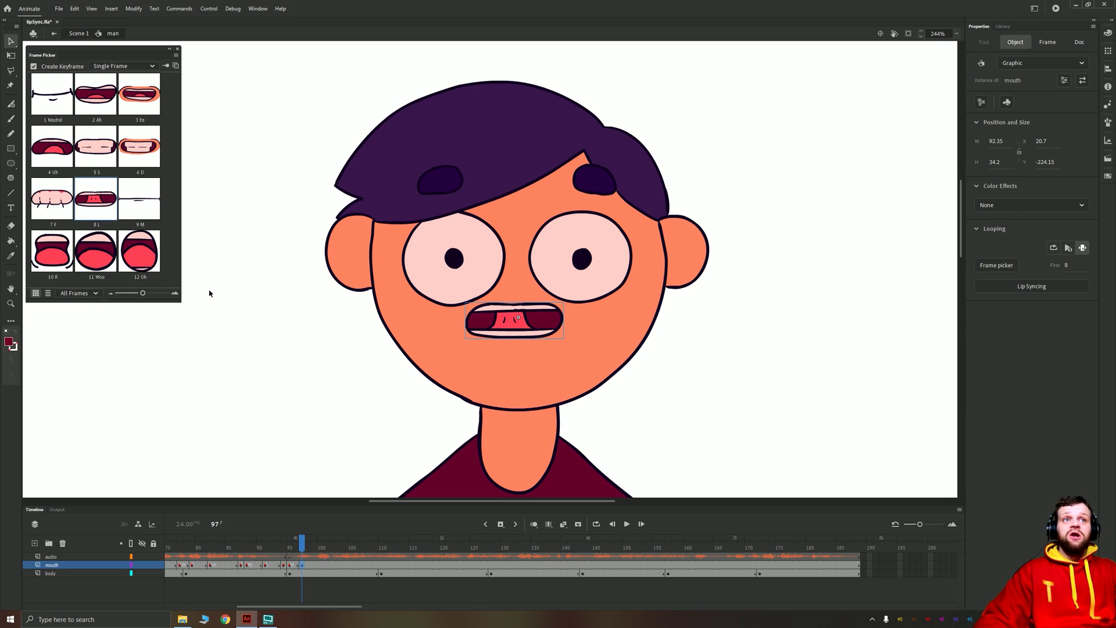
drag(302, 546, 316, 549)
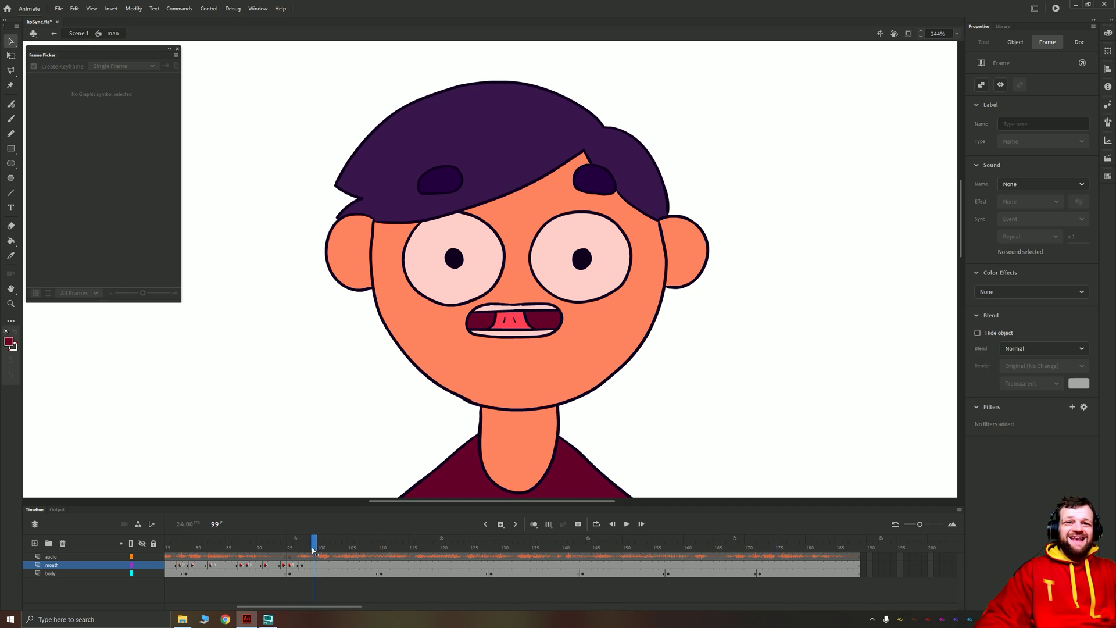
click(314, 565)
click(314, 566)
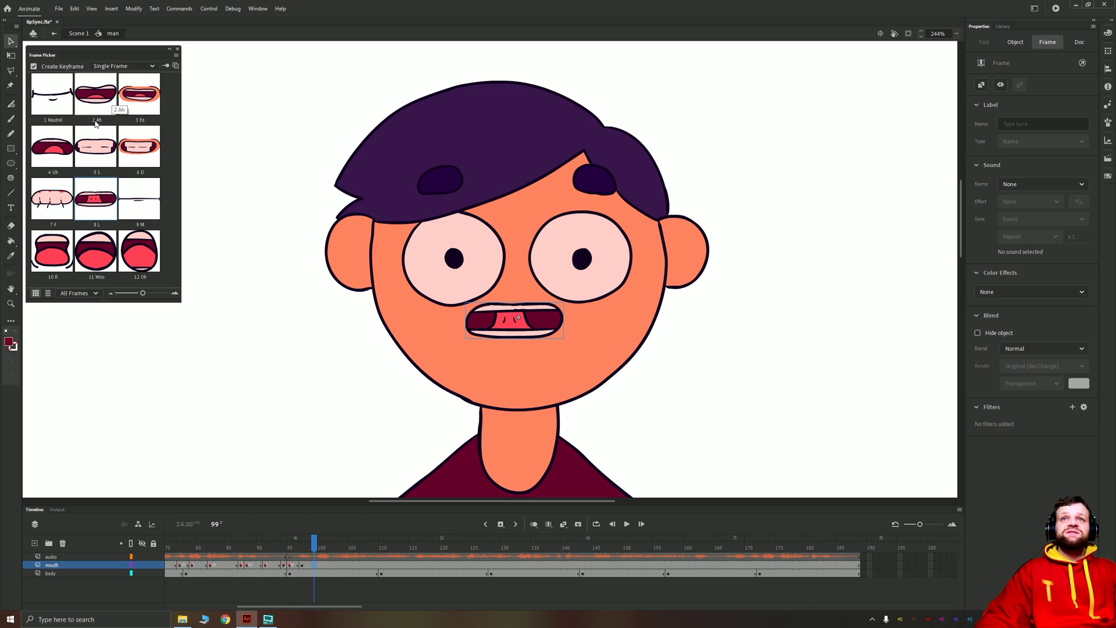
click(140, 95)
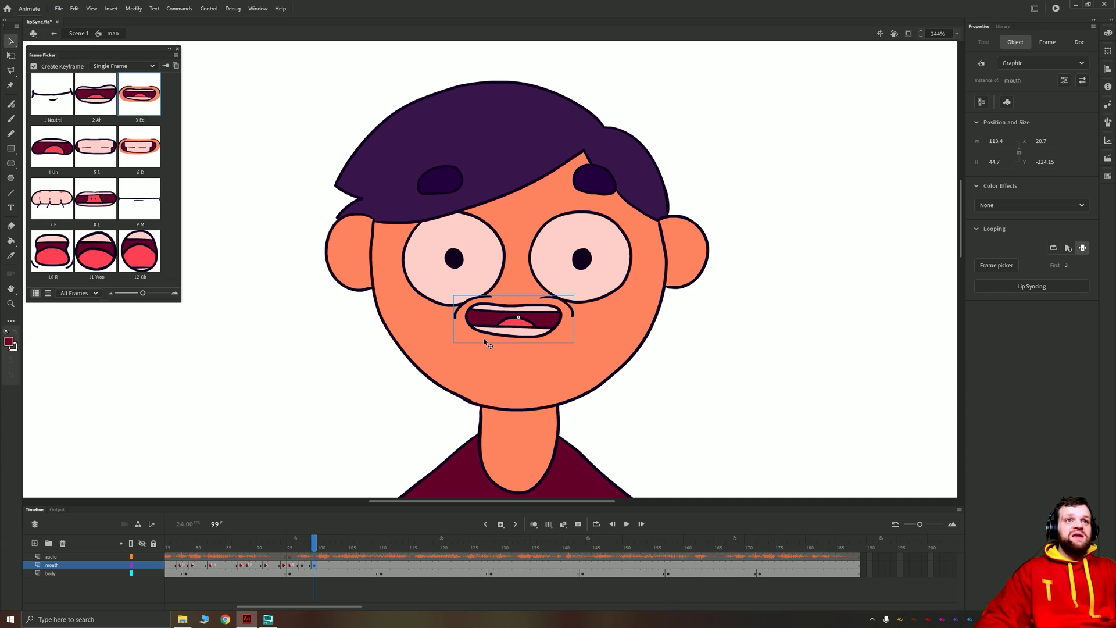
click(95, 105)
click(140, 95)
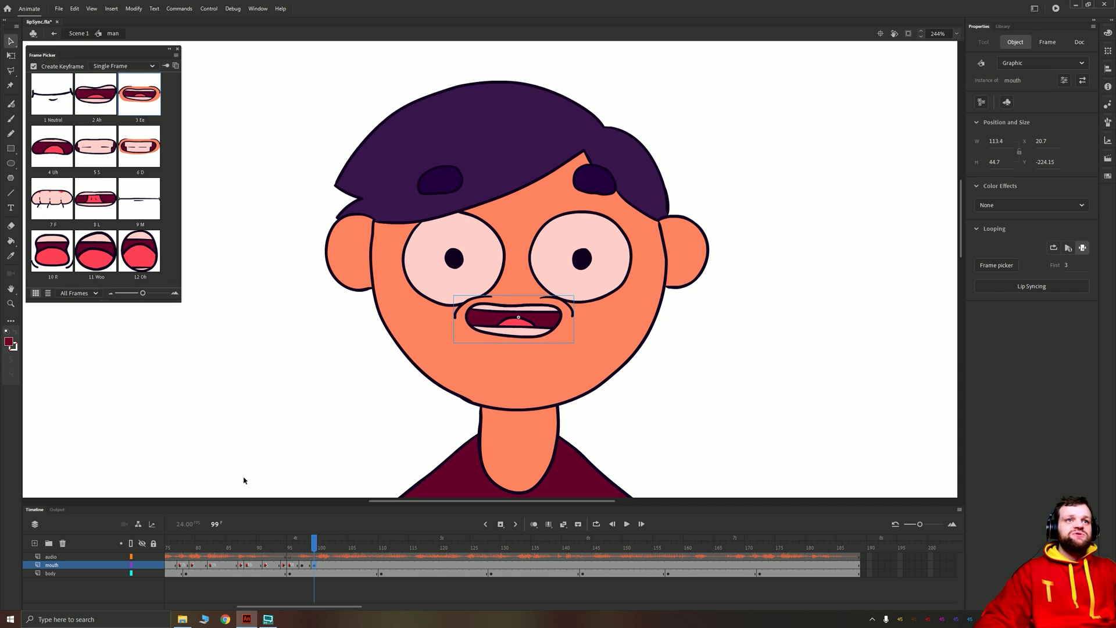
- Set the mouth to S at frame 100 and L at 103, then review from frame 96
click(320, 547)
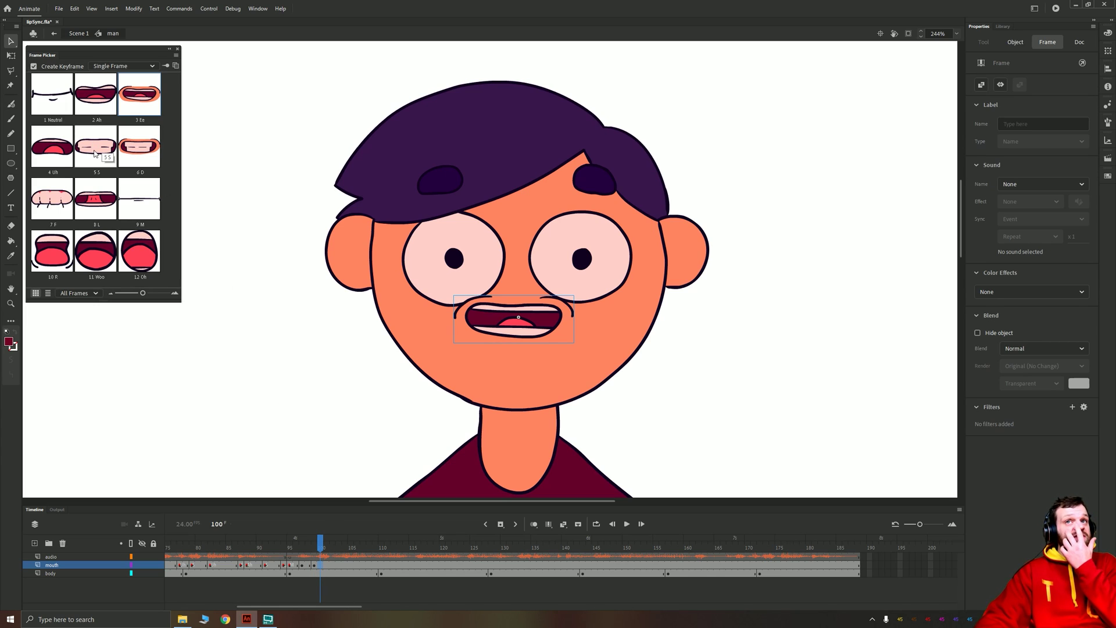
click(95, 153)
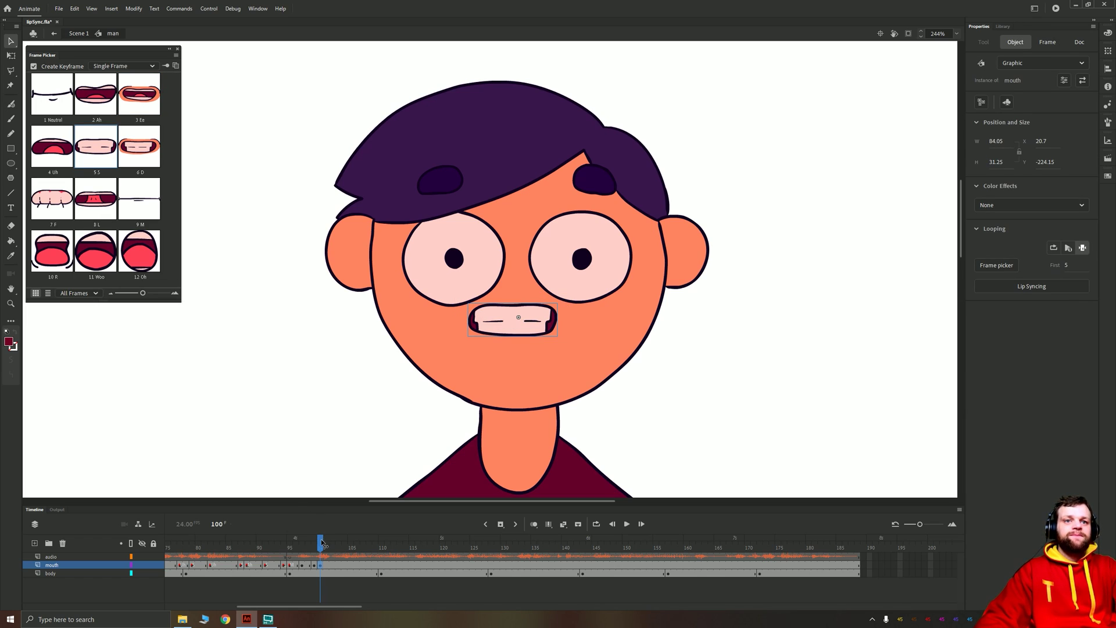
drag(323, 543, 339, 545)
click(338, 564)
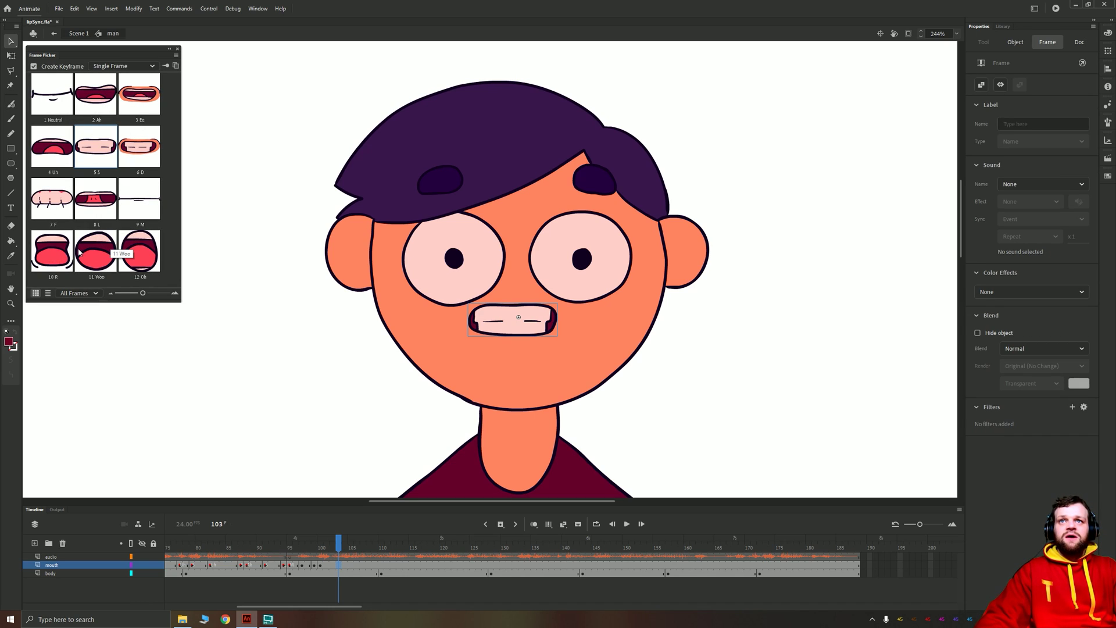
click(96, 199)
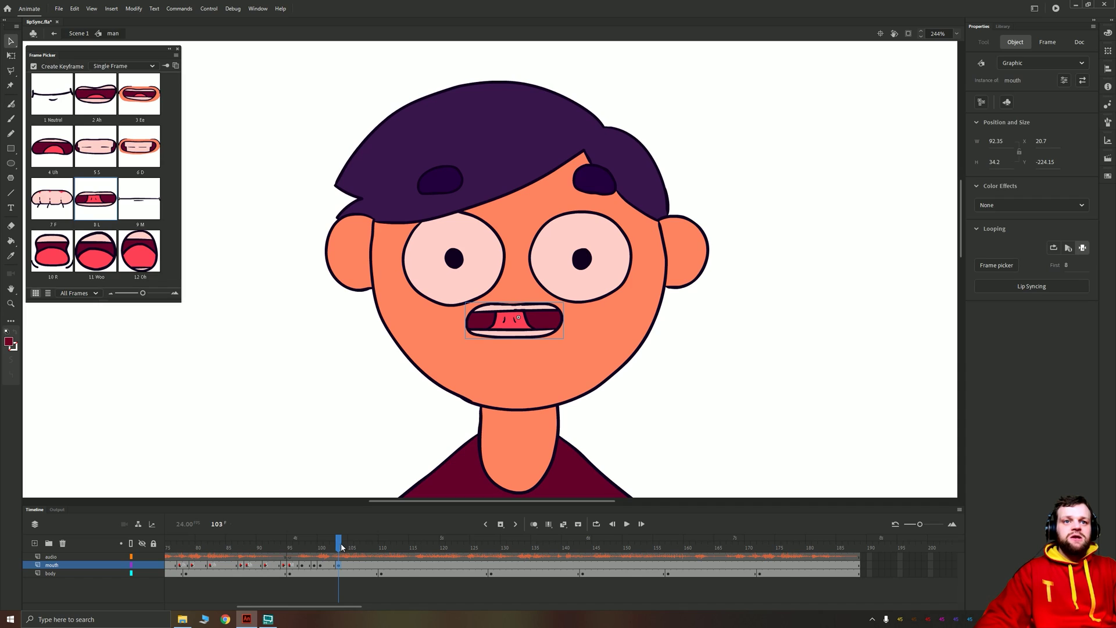
mouse_move(341, 547)
mouse_down()
mouse_move(298, 549)
mouse_move(349, 550)
mouse_move(332, 549)
mouse_up()
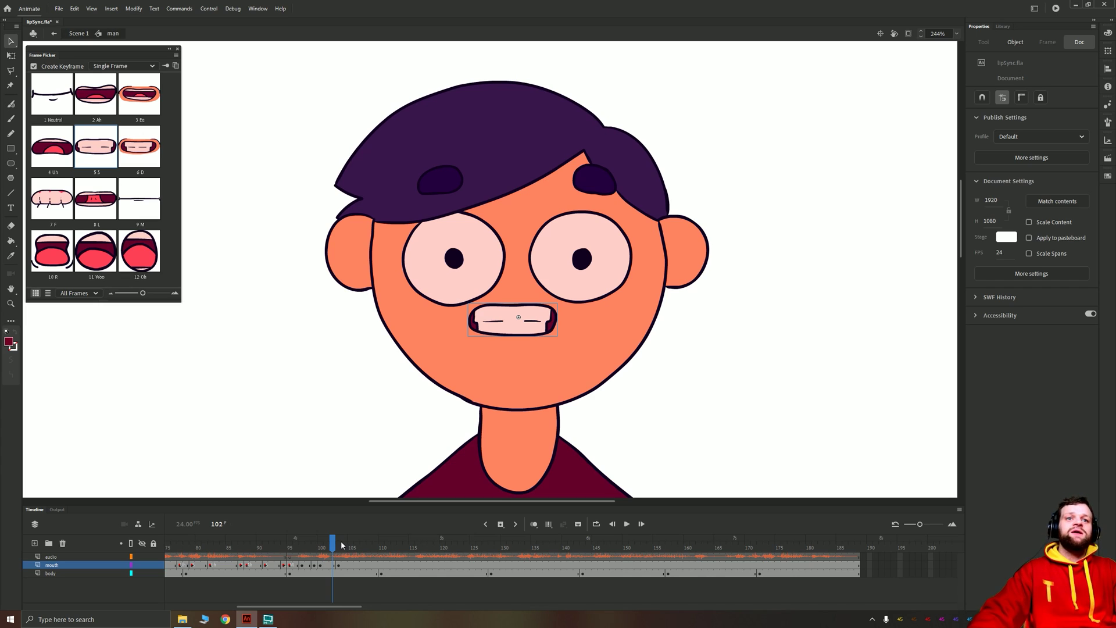
- Set the mouth at frame 102 to the 6 D pose and play back to check sync
click(334, 564)
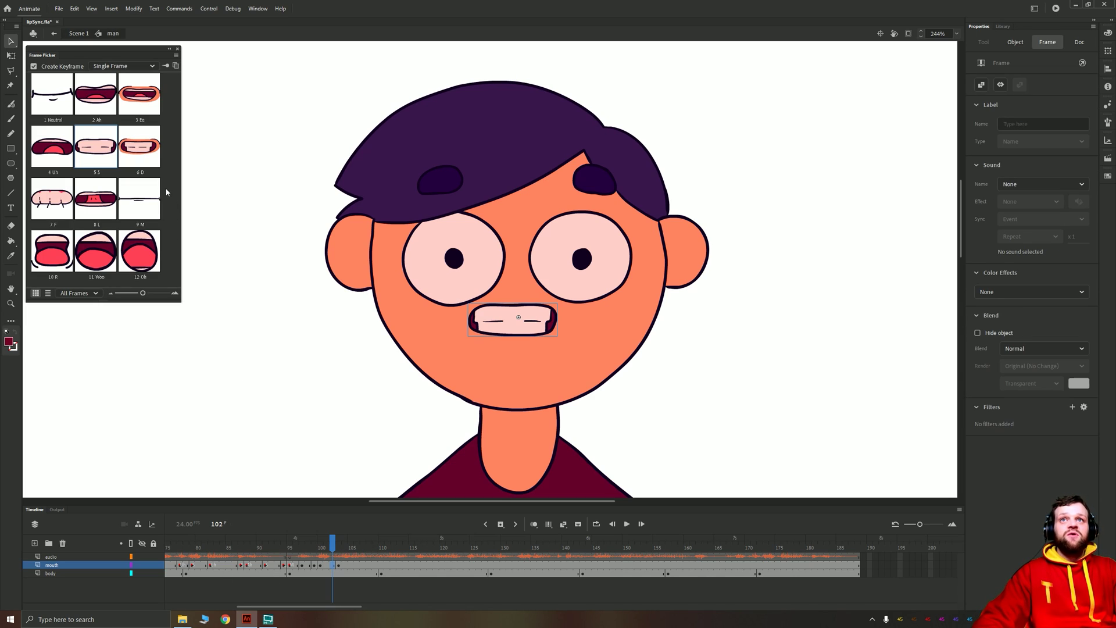
click(143, 152)
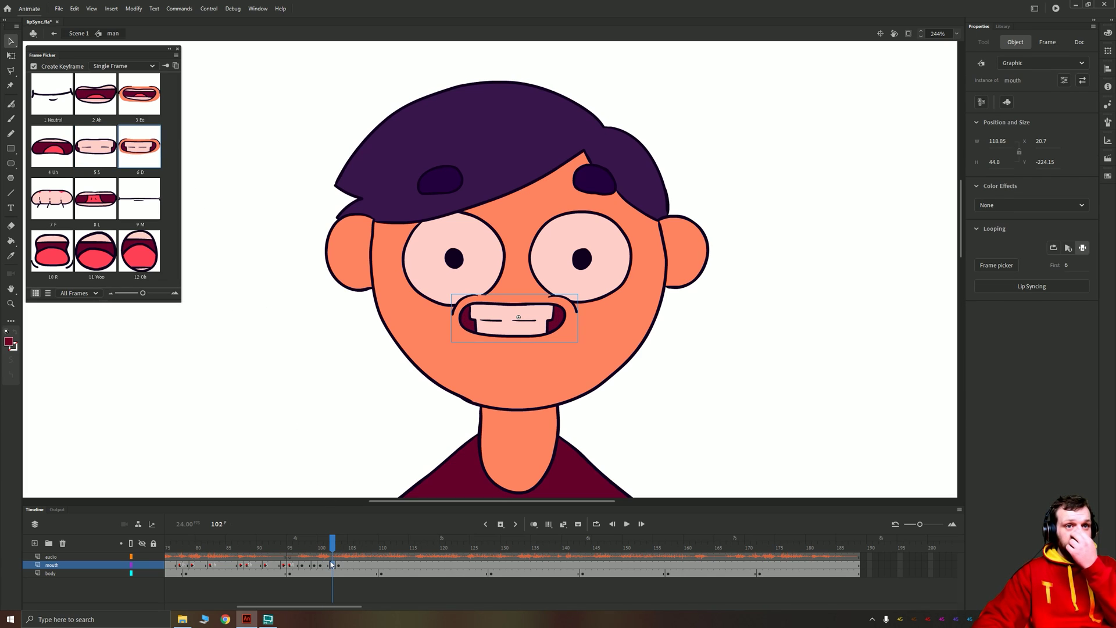
key(Return)
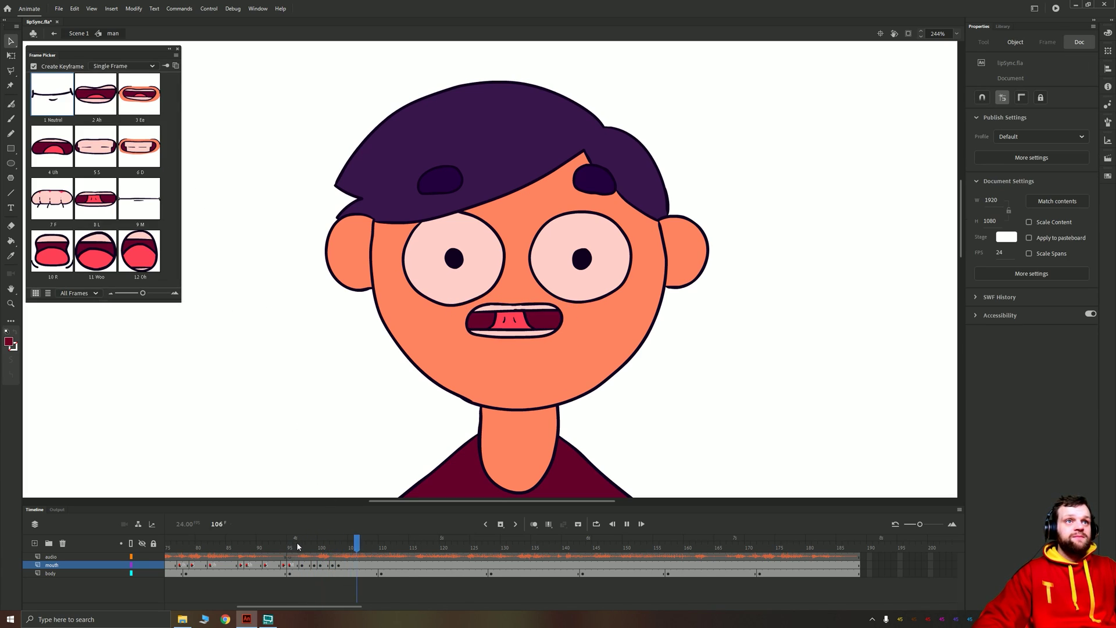
click(314, 547)
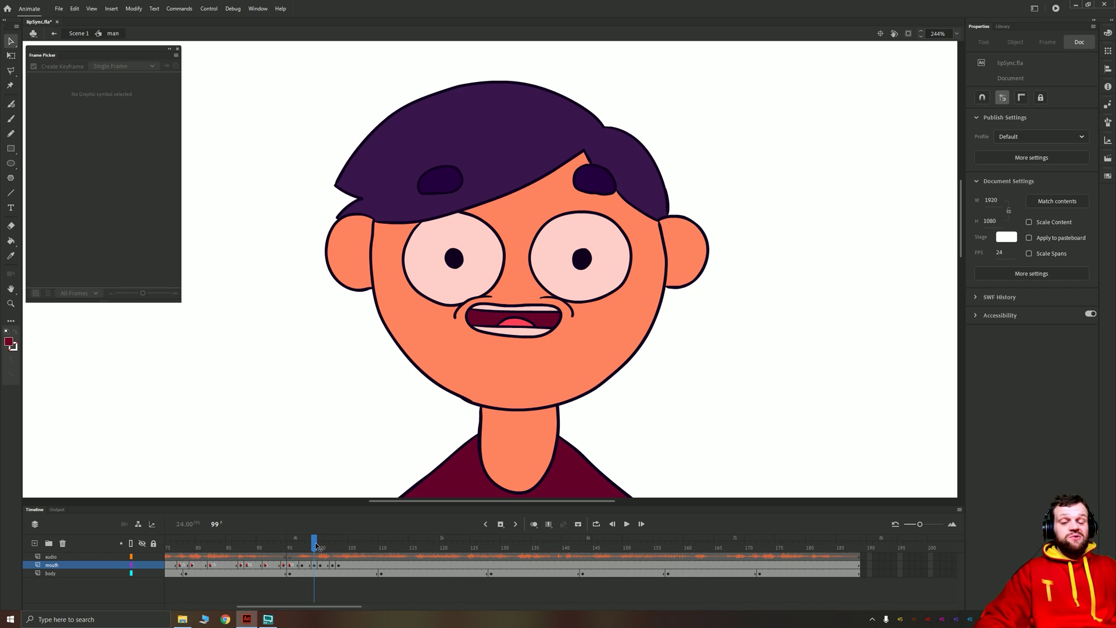
drag(317, 546, 352, 550)
key(Return)
key(Return)
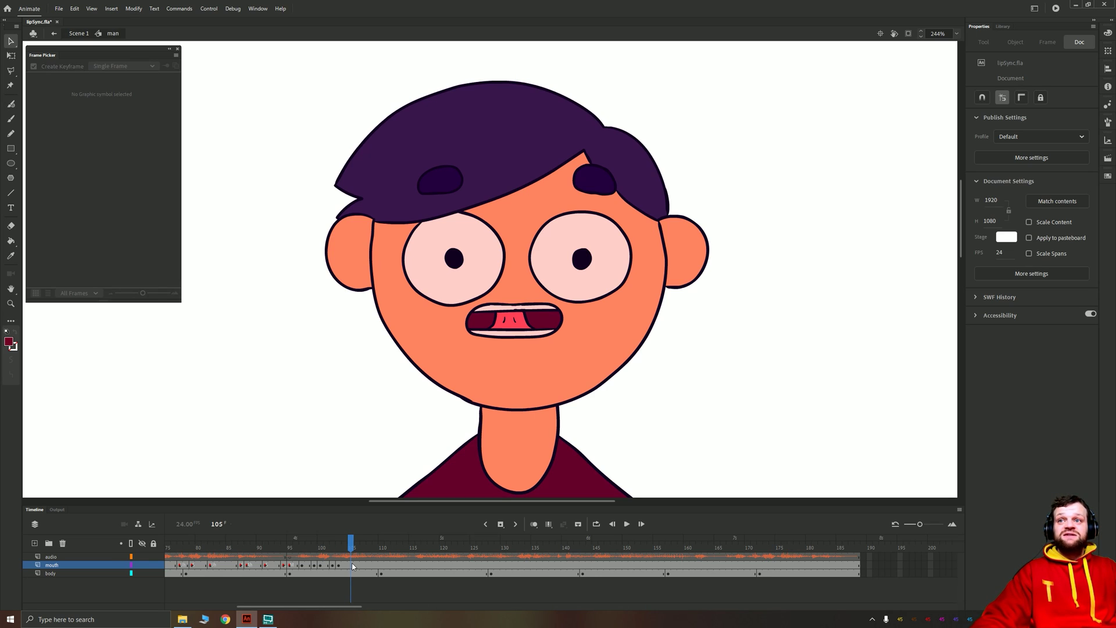
- Set 4 Uh at frame 105 and 5 S at frame 108, then preview the poses
click(352, 565)
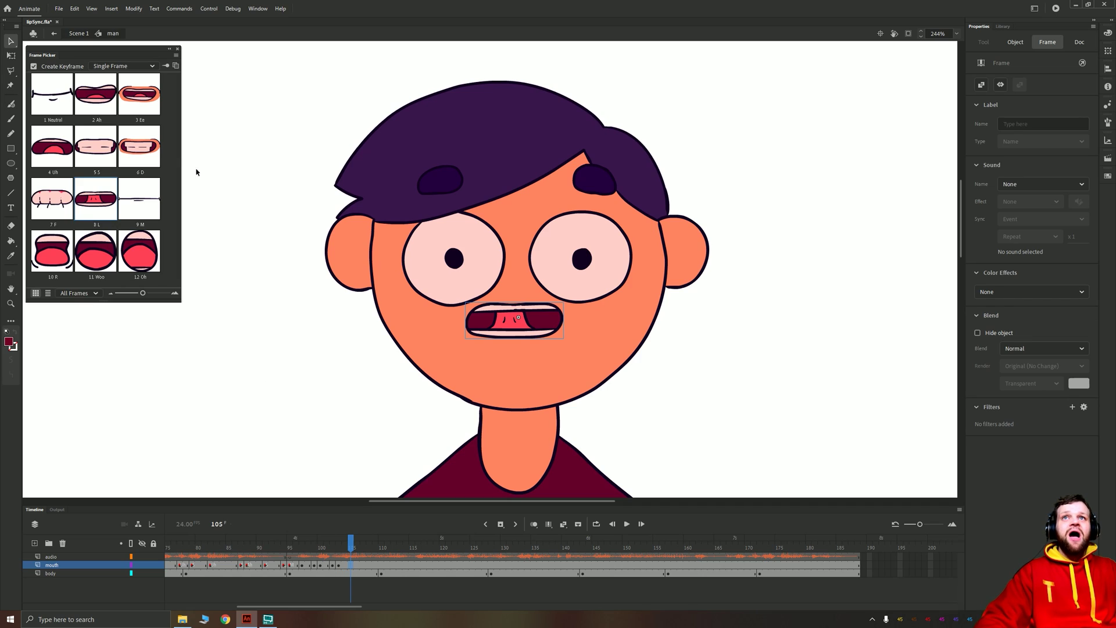
click(53, 146)
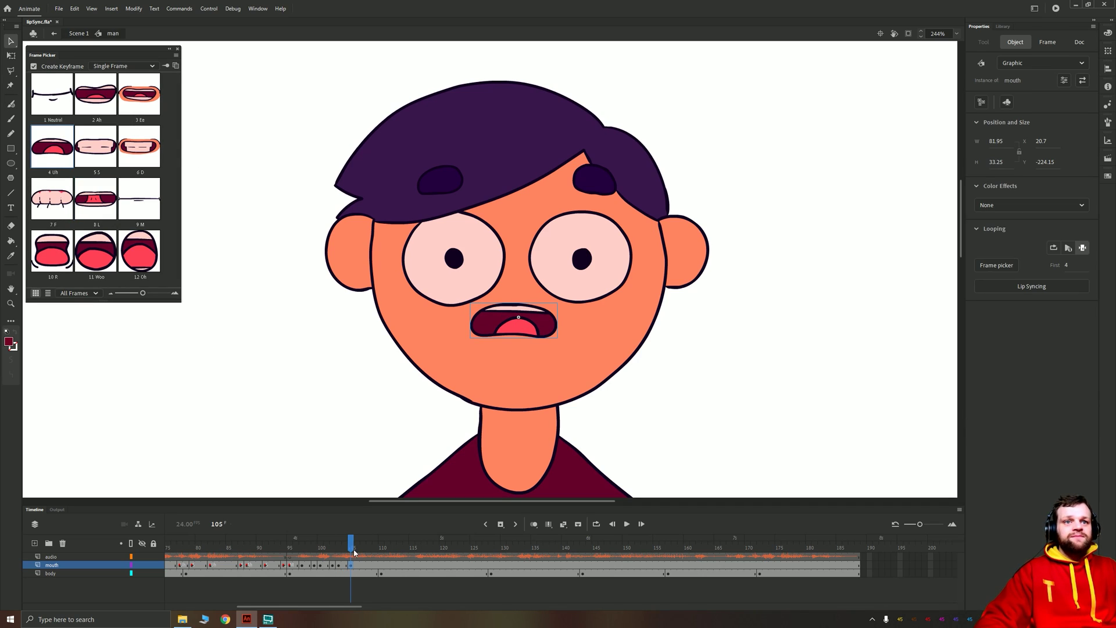
drag(352, 550, 372, 547)
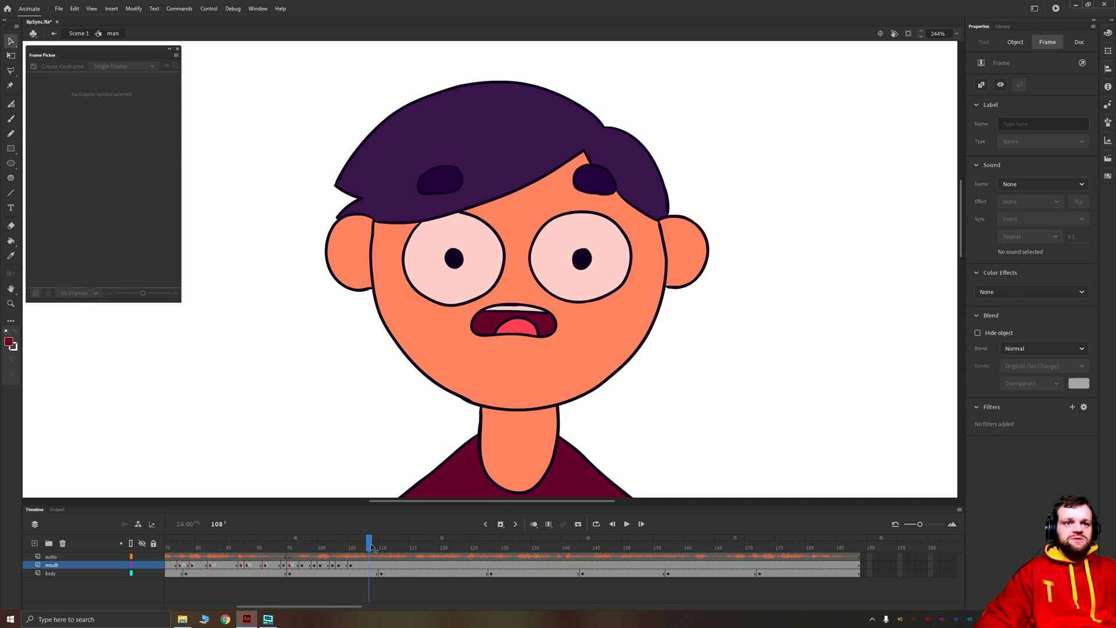
click(370, 564)
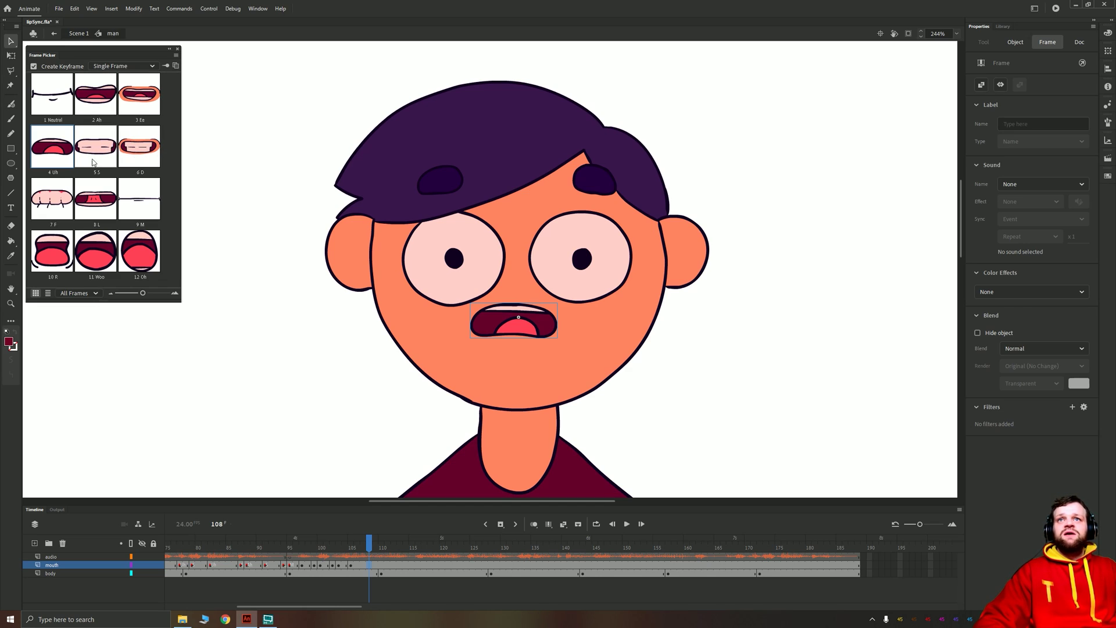
click(140, 96)
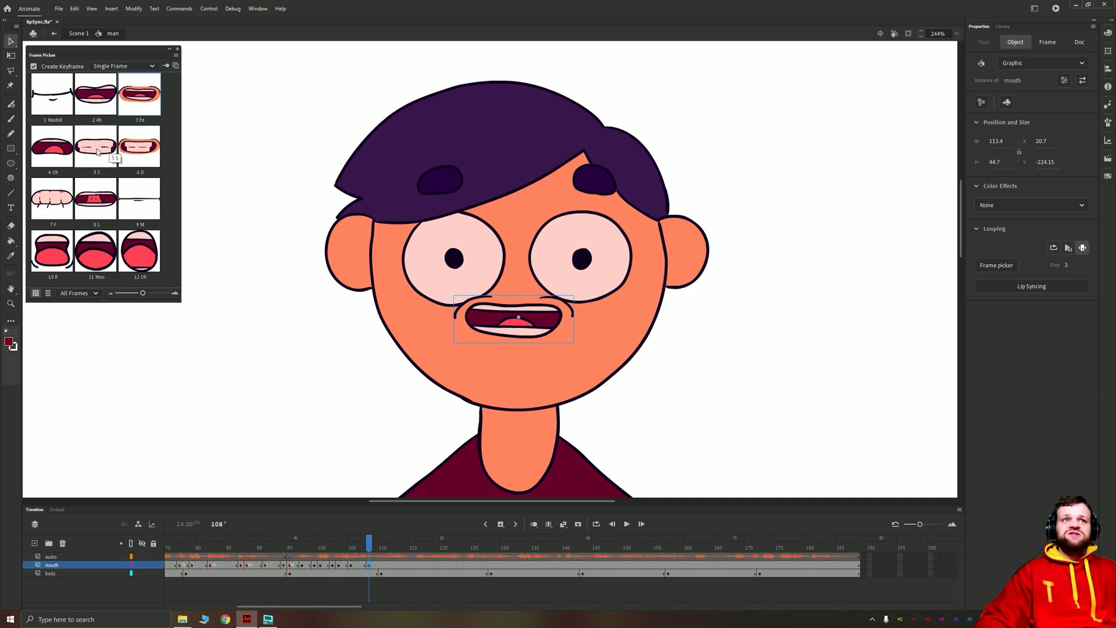
click(108, 157)
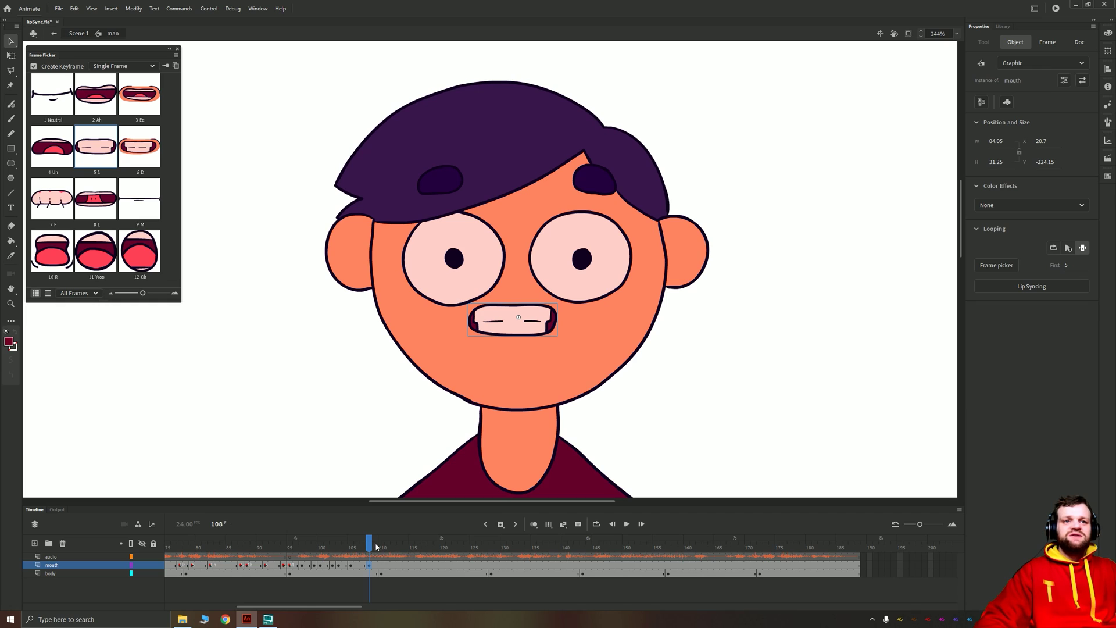
mouse_move(376, 546)
mouse_down()
mouse_move(294, 549)
mouse_move(385, 548)
mouse_up()
key(Return)
click(335, 548)
- Set the mouth to Ah at frame 110, Oh at 113 and Woo at 115, then play back
click(382, 567)
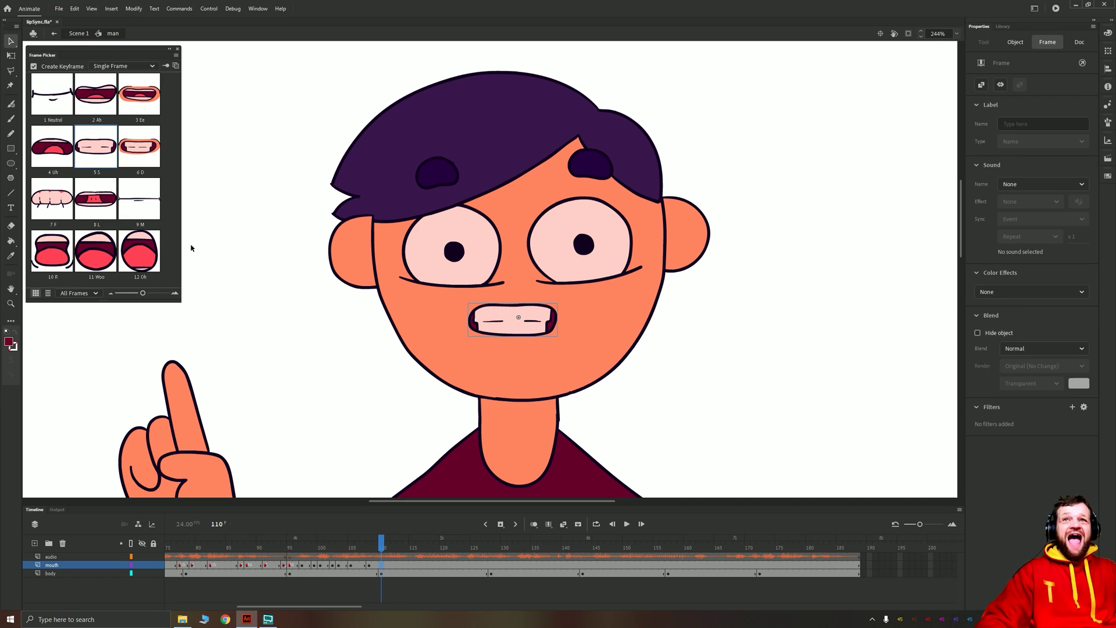
click(92, 105)
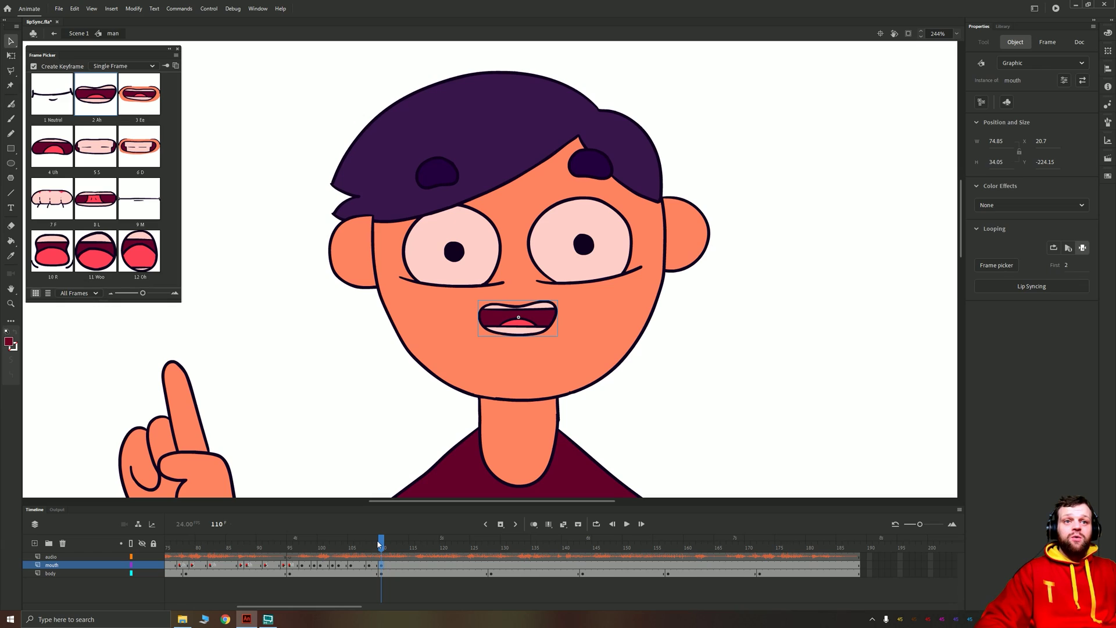
click(133, 264)
click(95, 96)
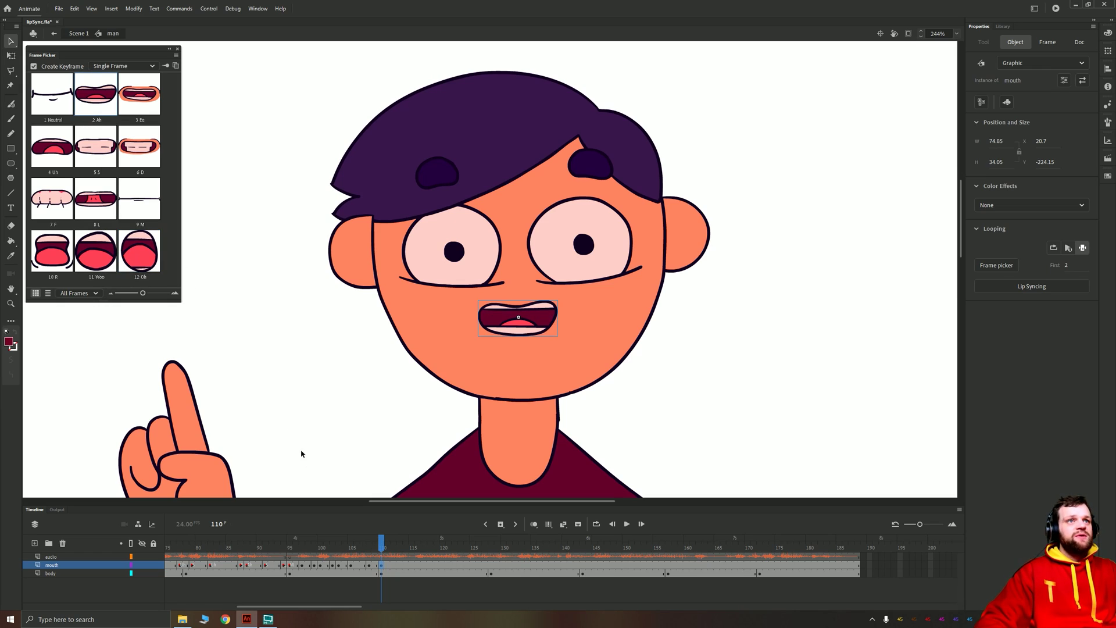
drag(367, 552, 399, 548)
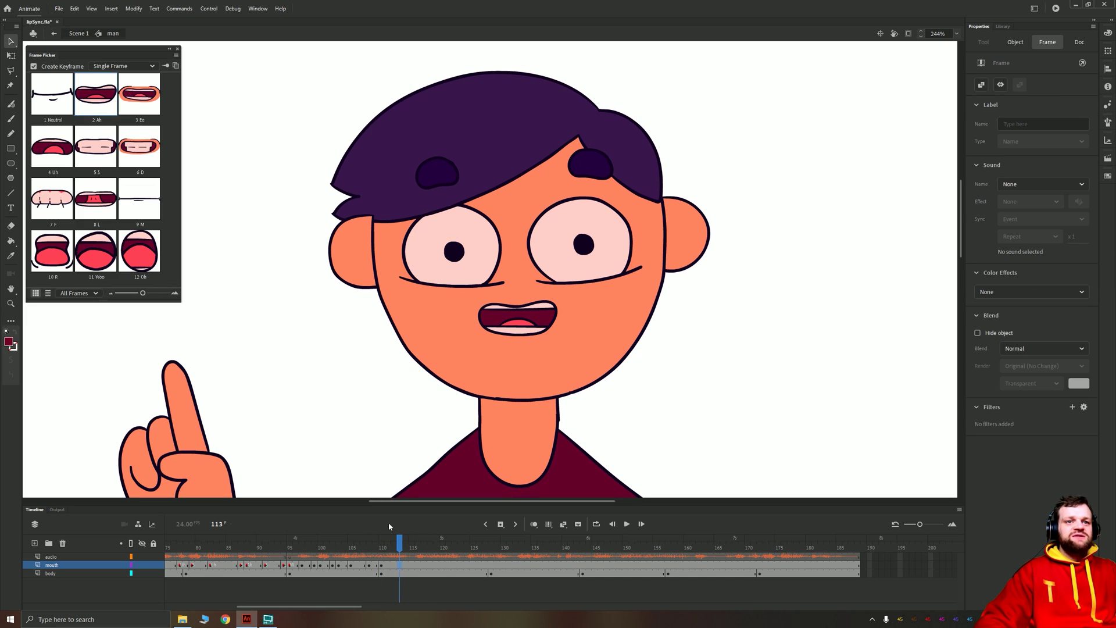
click(142, 253)
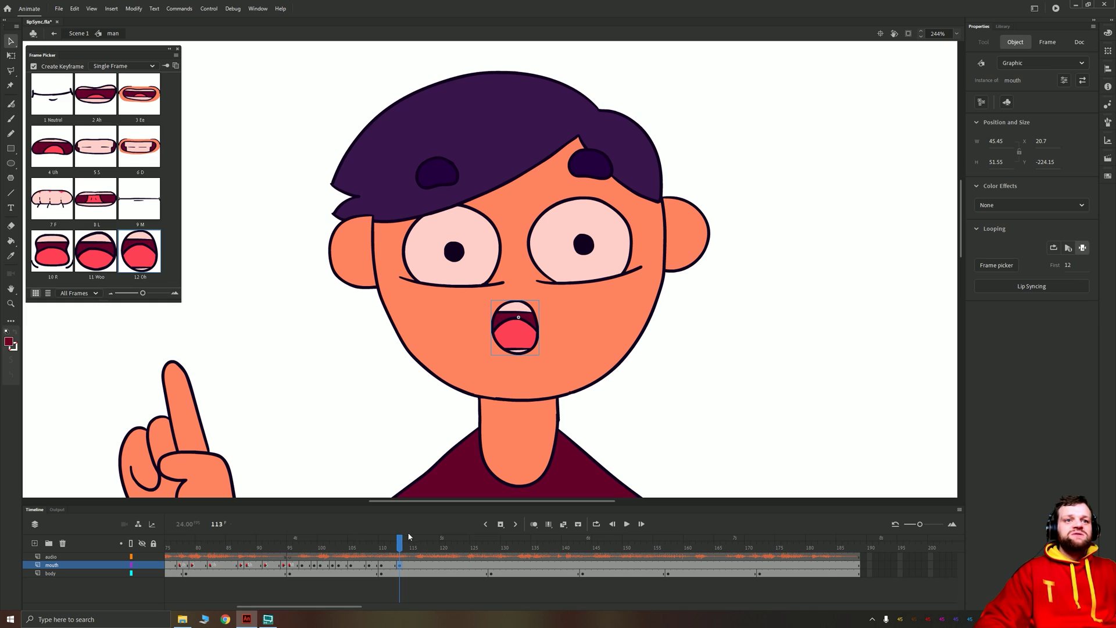
drag(407, 538, 411, 540)
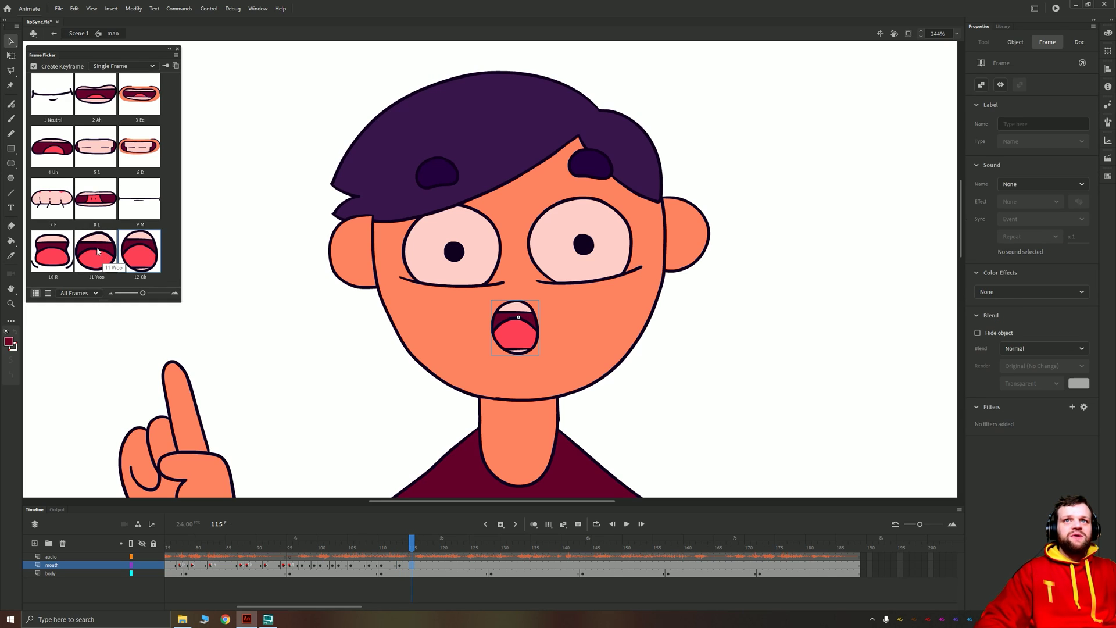
click(97, 249)
drag(411, 546, 301, 546)
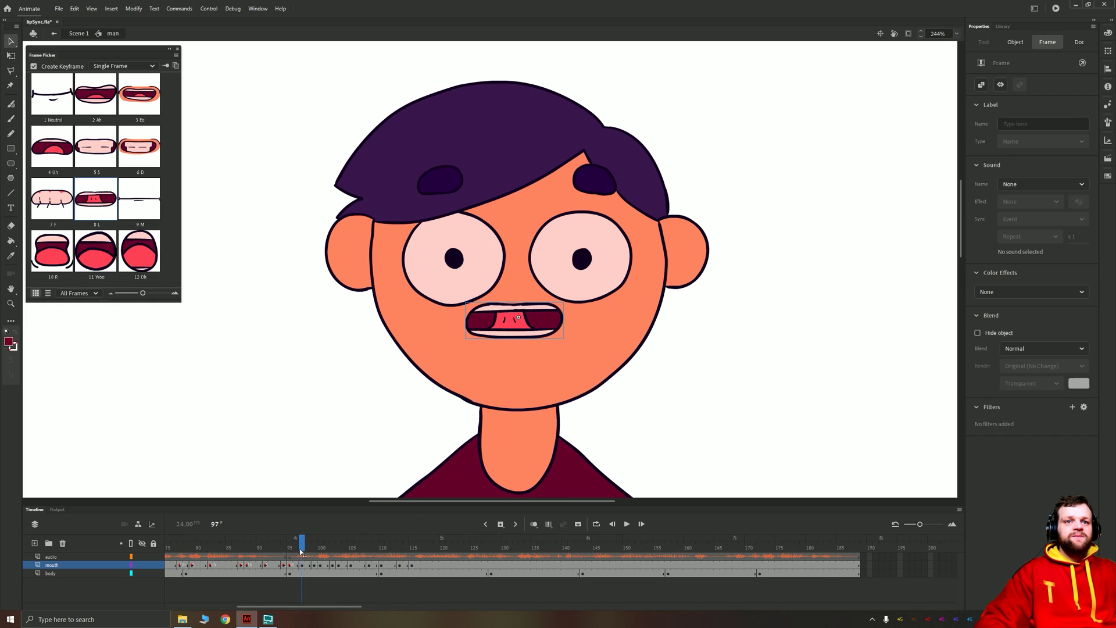
key(Return)
mouse_move(401, 546)
mouse_down()
mouse_move(391, 546)
mouse_move(421, 555)
mouse_up()
- Set the mouth to D at frame 116 and Woo at 118, then play back to check
click(417, 564)
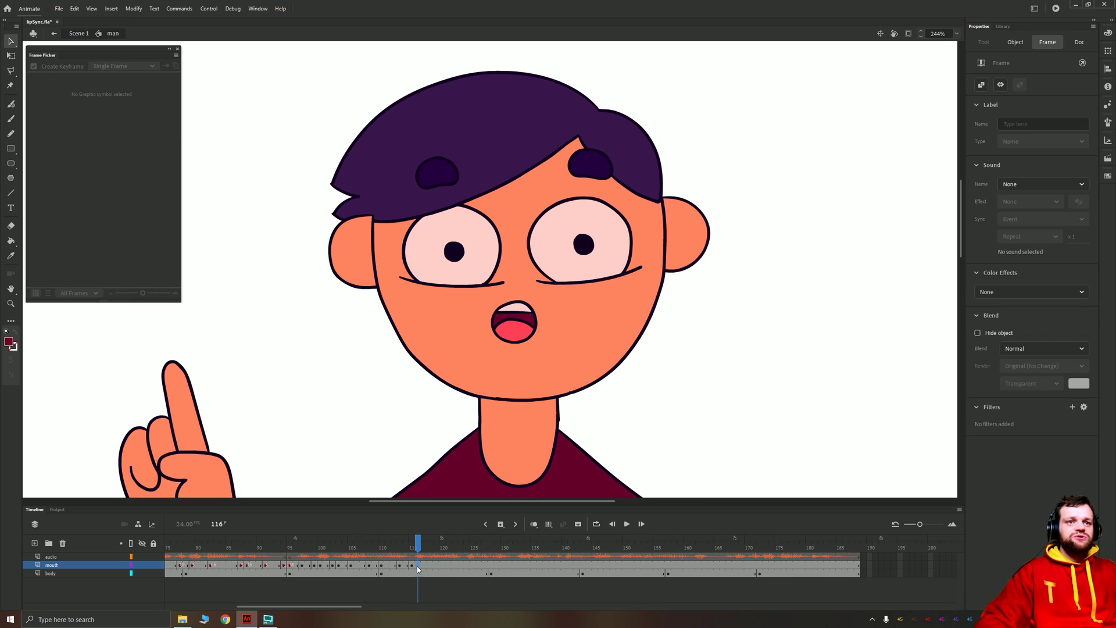
click(96, 156)
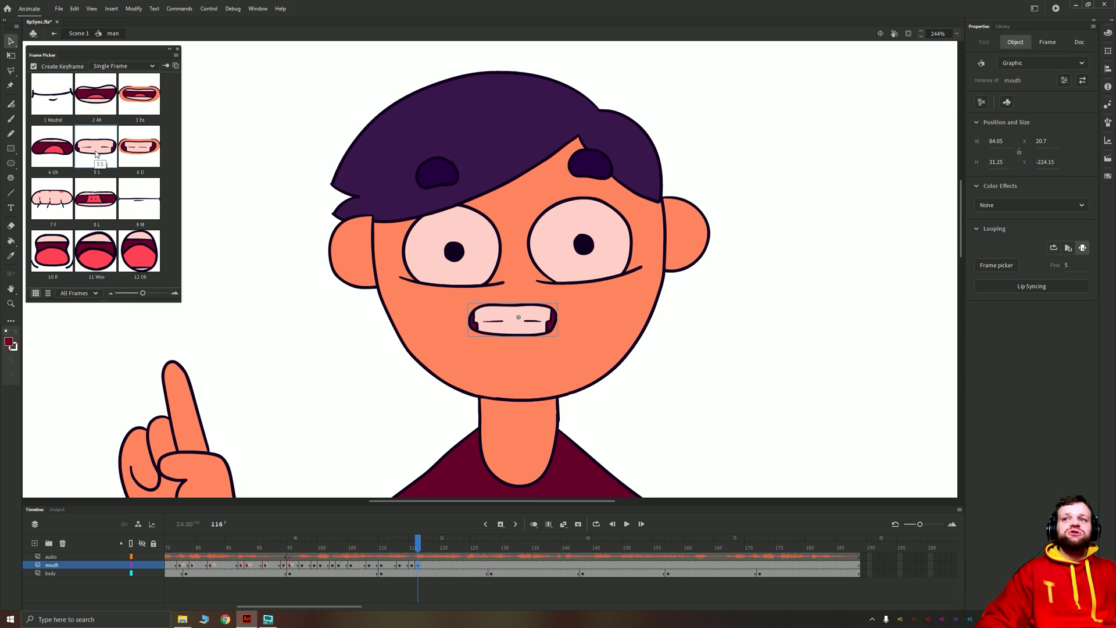
click(139, 153)
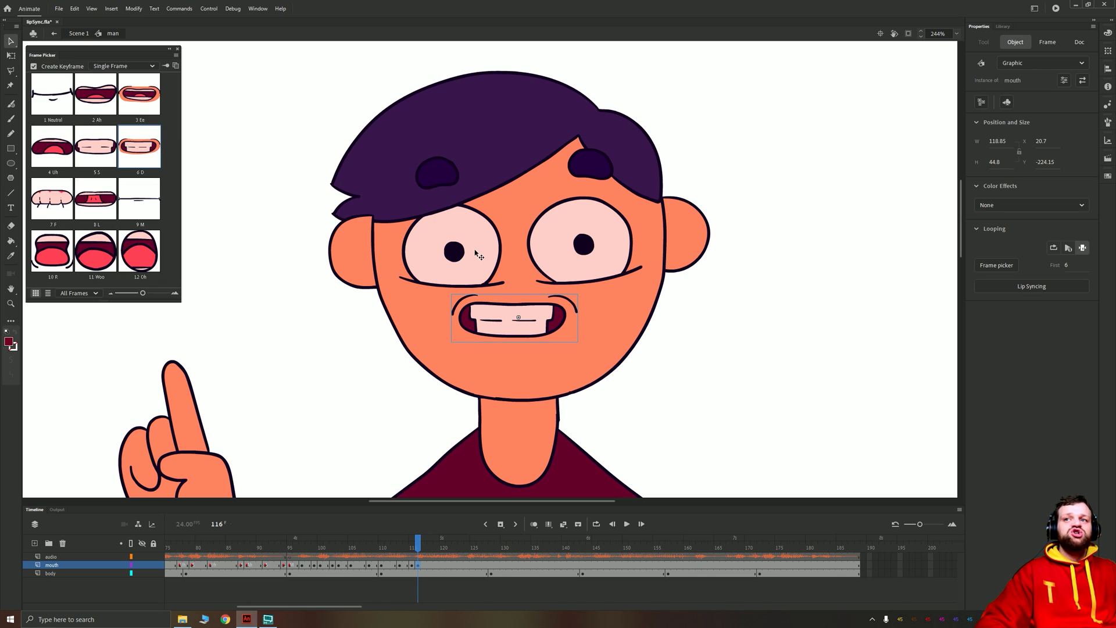
click(423, 546)
drag(423, 547, 430, 547)
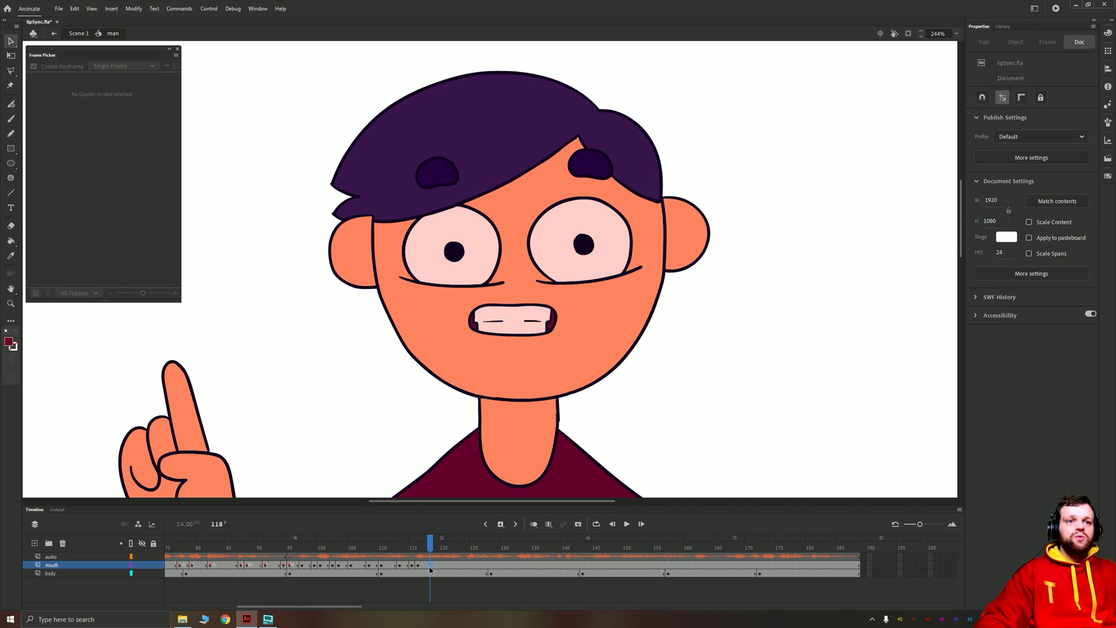
click(430, 566)
click(108, 257)
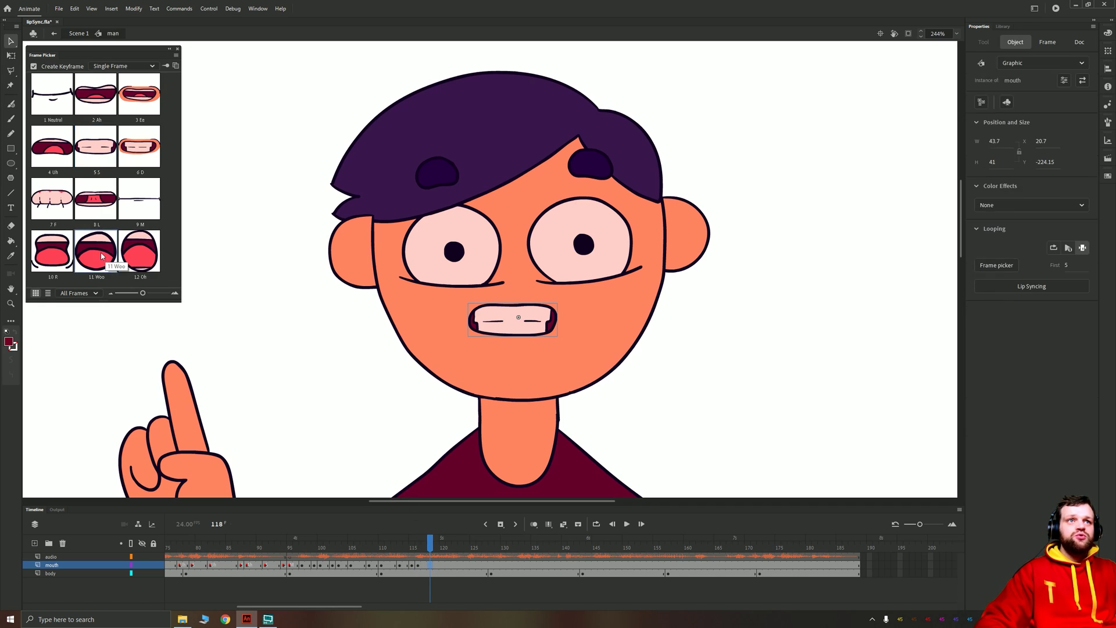
drag(430, 544, 369, 546)
key(Return)
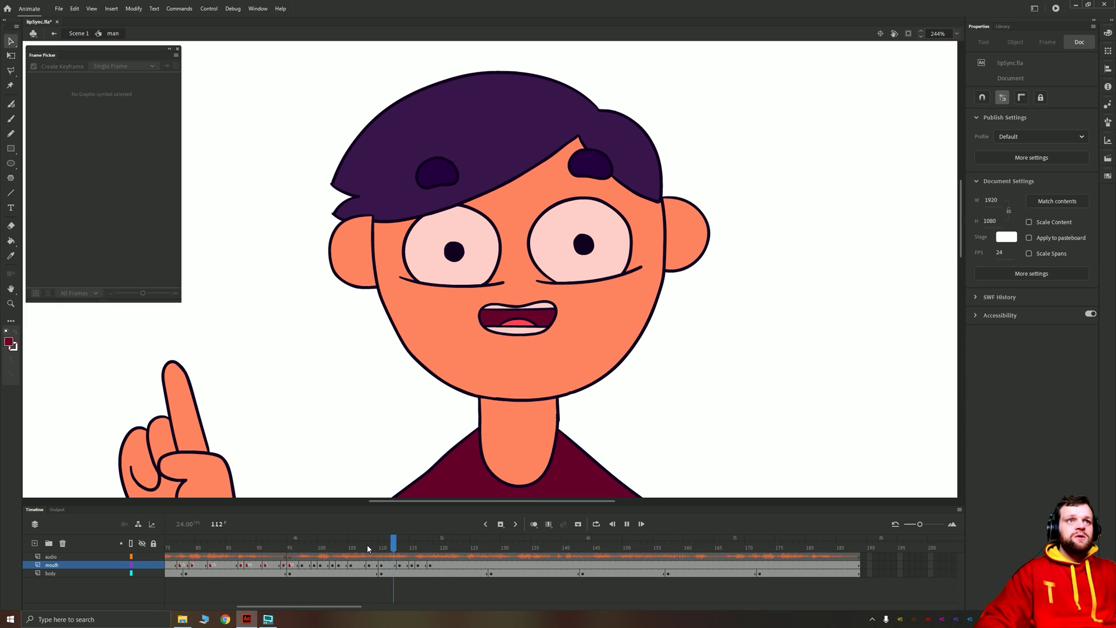
click(363, 546)
- Play from frame 95 and scrub through frame 119 to check the lip sync
click(290, 546)
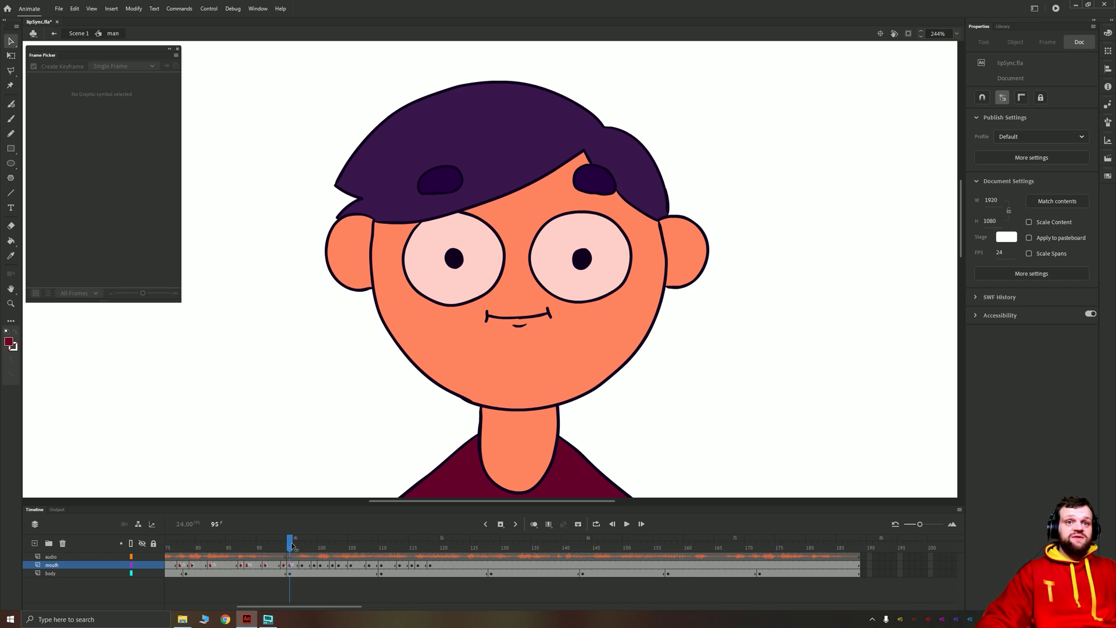
key(Return)
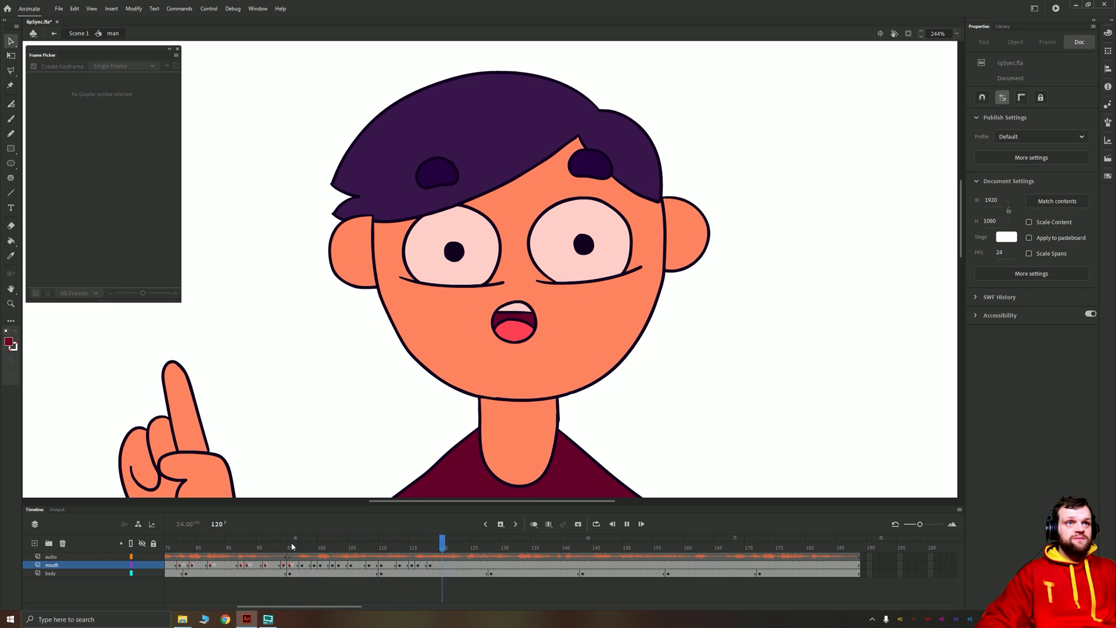
key(Return)
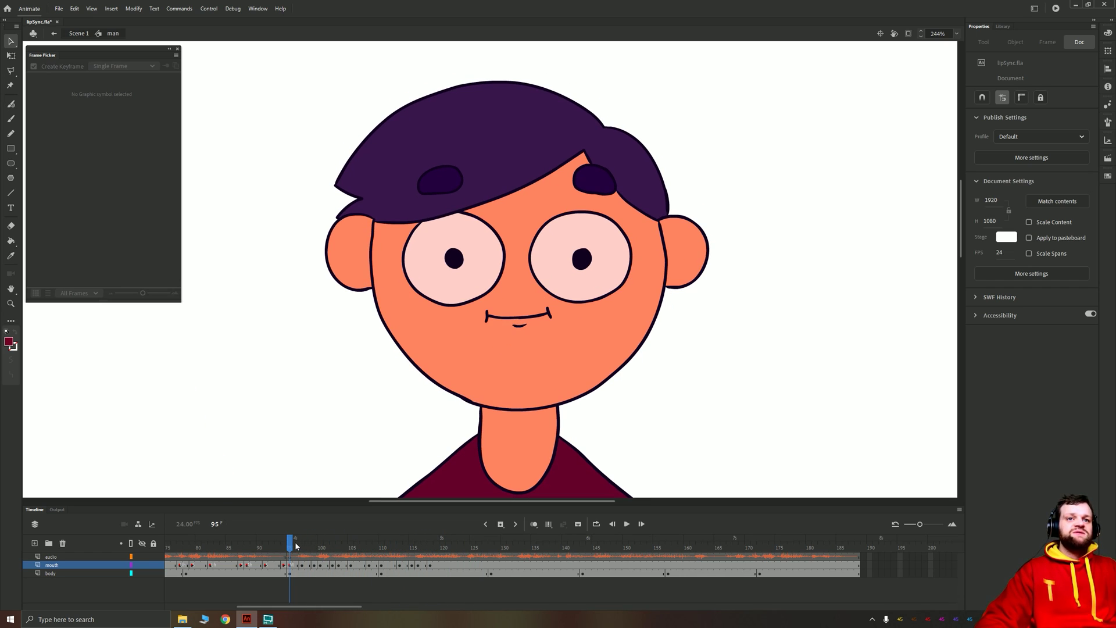
drag(292, 546, 439, 568)
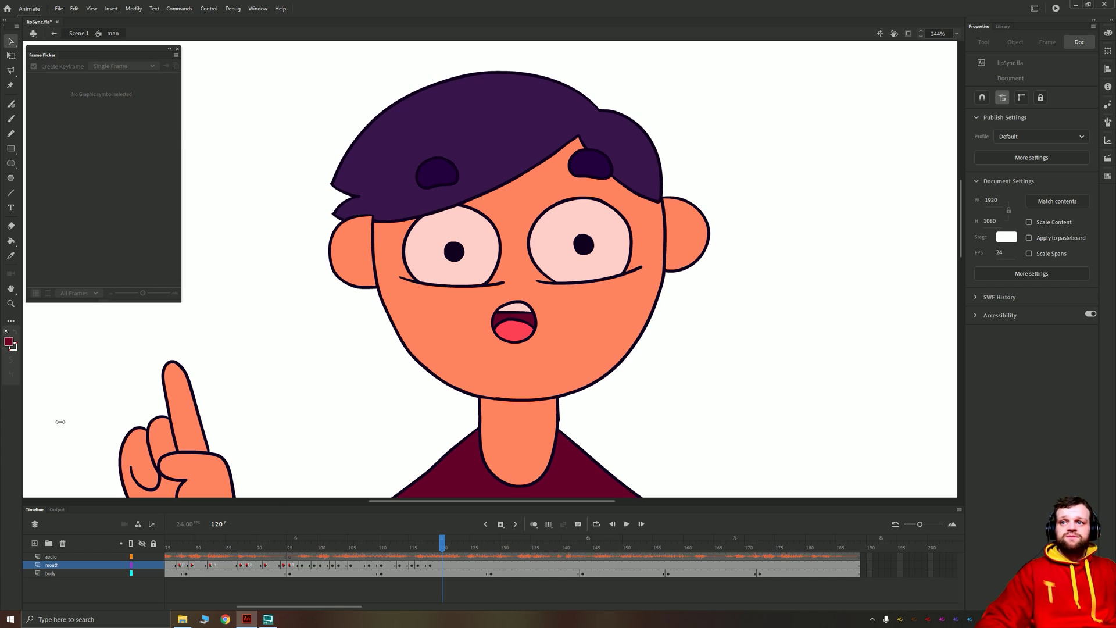
- Set the mouth to S at frame 123 and add poses, including D, around frames 139–147
key(period)
key(period)
key(period)
click(515, 327)
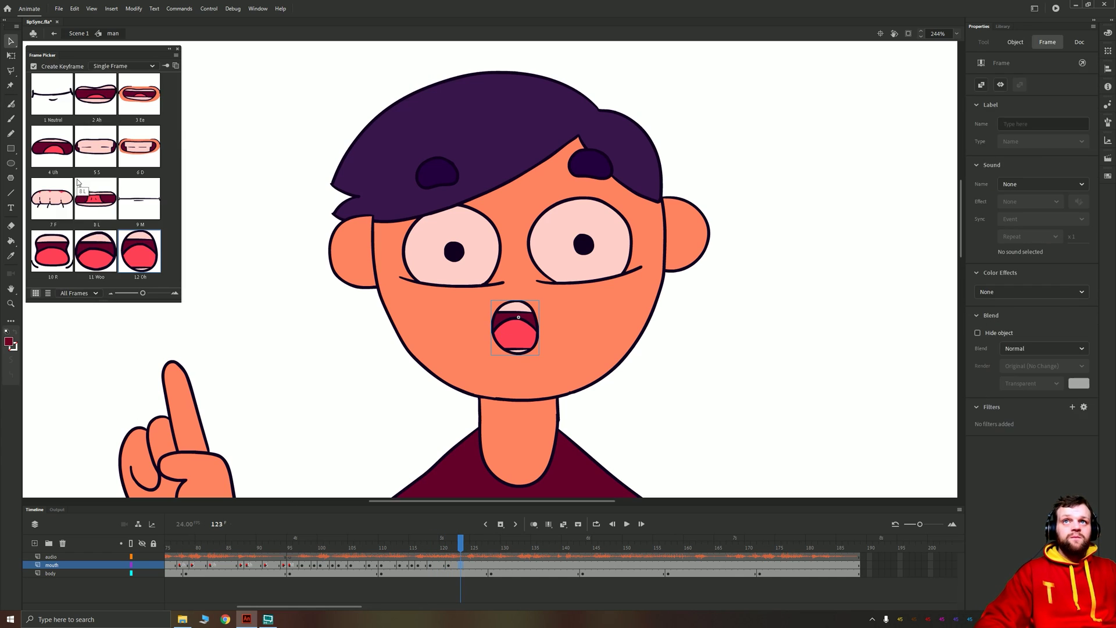
click(85, 155)
key(period)
key(period)
key(period)
key(period)
key(period)
key(period)
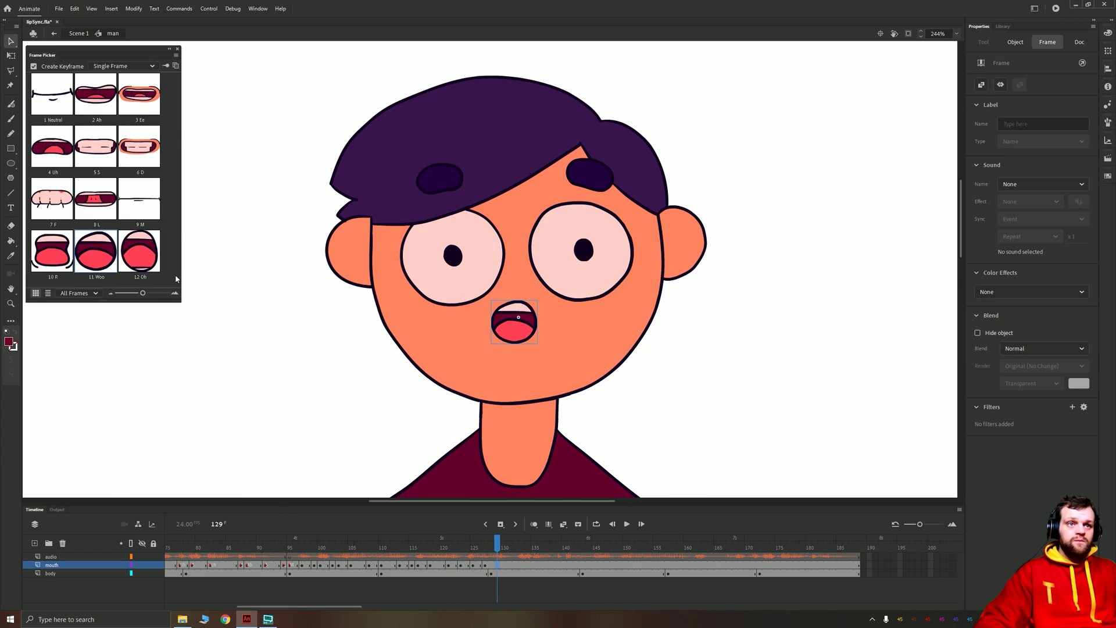
drag(497, 545, 548, 546)
click(558, 565)
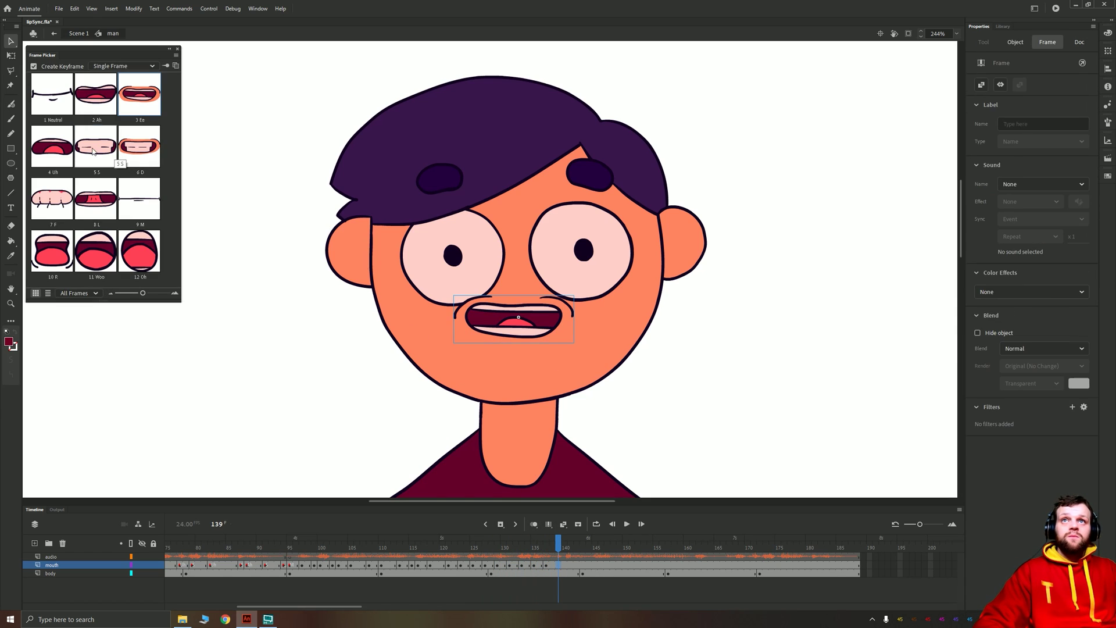
click(93, 152)
key(period)
key(period)
key(period)
key(period)
click(122, 148)
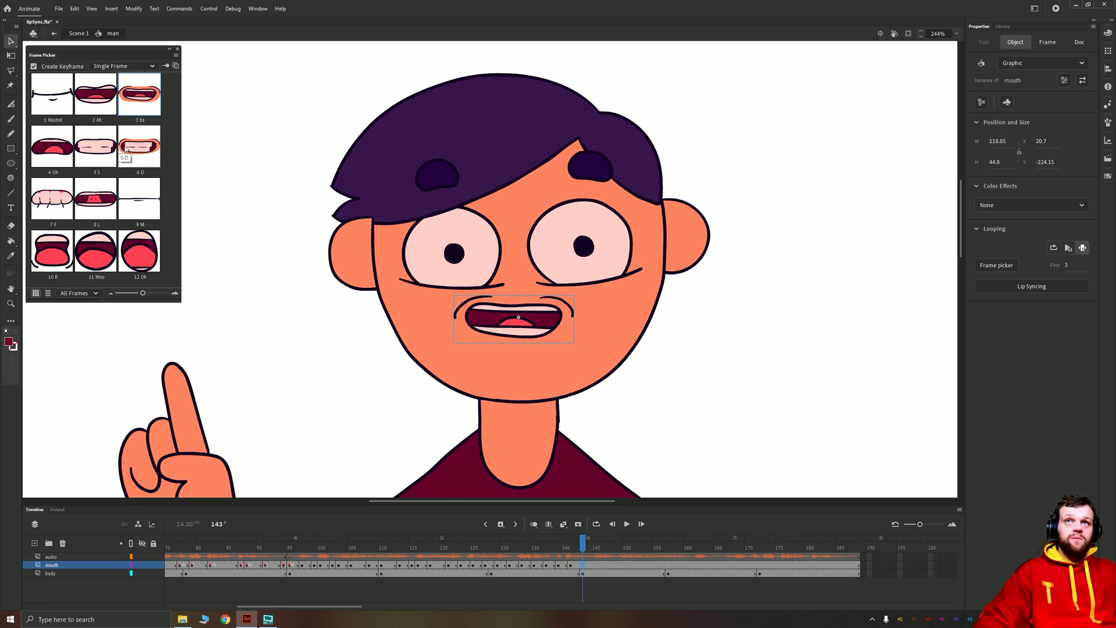
click(592, 564)
click(609, 574)
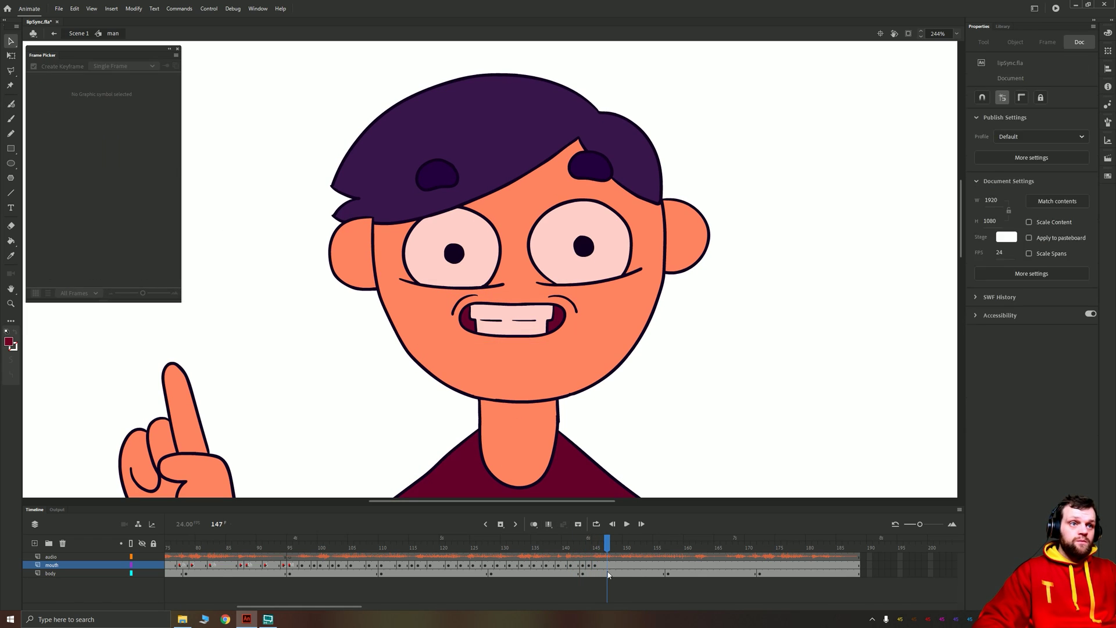
- Set D at frame 169, Uh at 175, R at 181 and Neutral at 188
key(period)
key(period)
key(period)
key(period)
key(period)
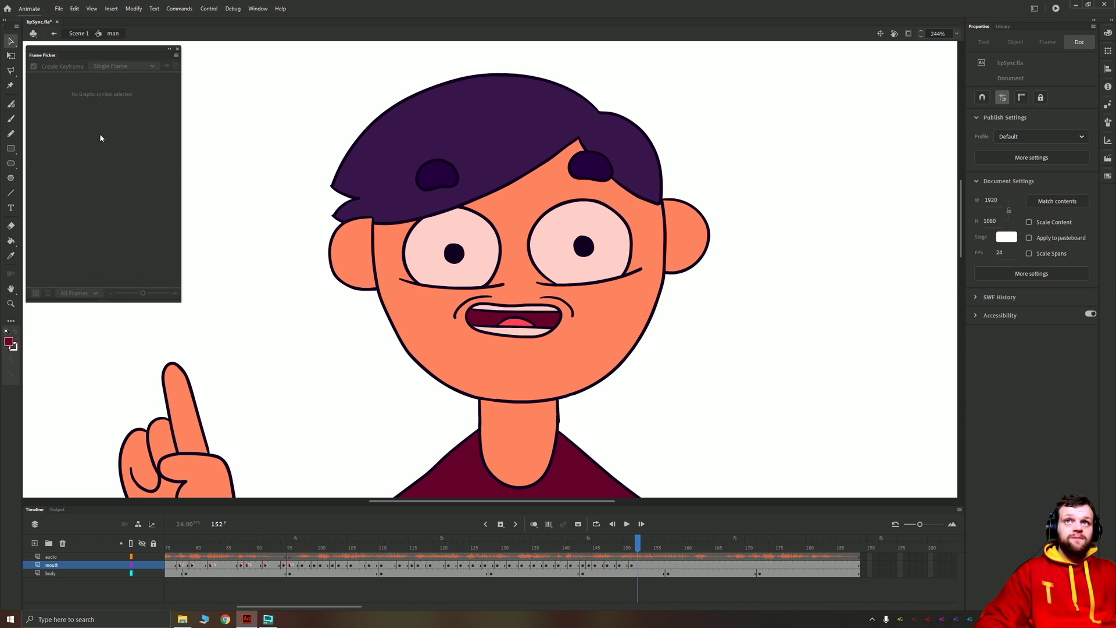
key(period)
key(period)
key(period)
key(period)
key(period)
key(period)
key(period)
key(period)
key(period)
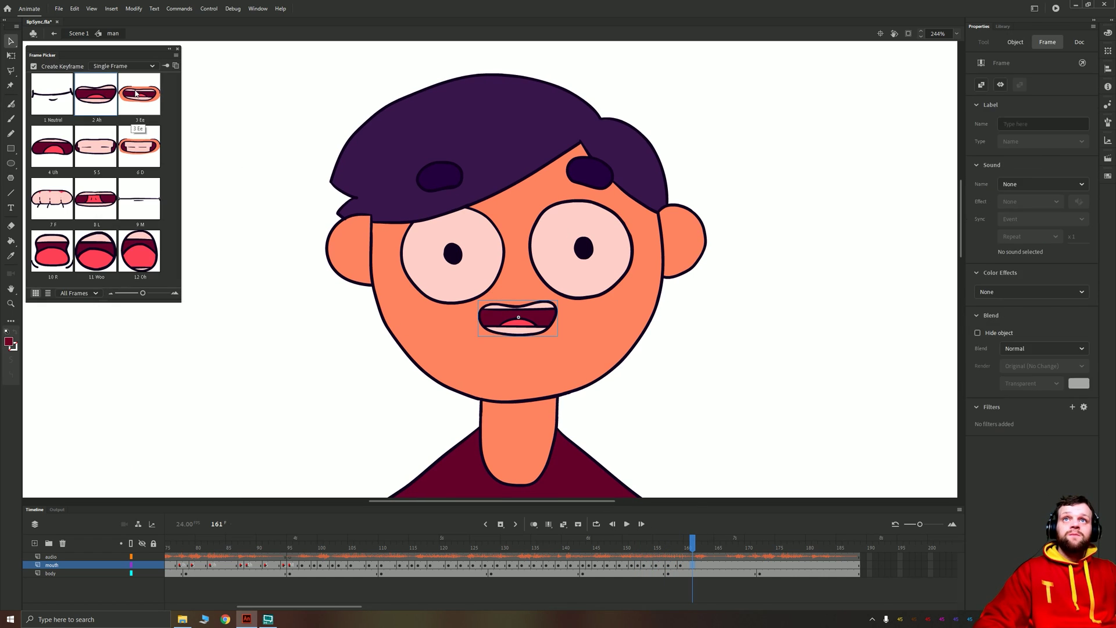
key(period)
key(period)
key(period)
key(period)
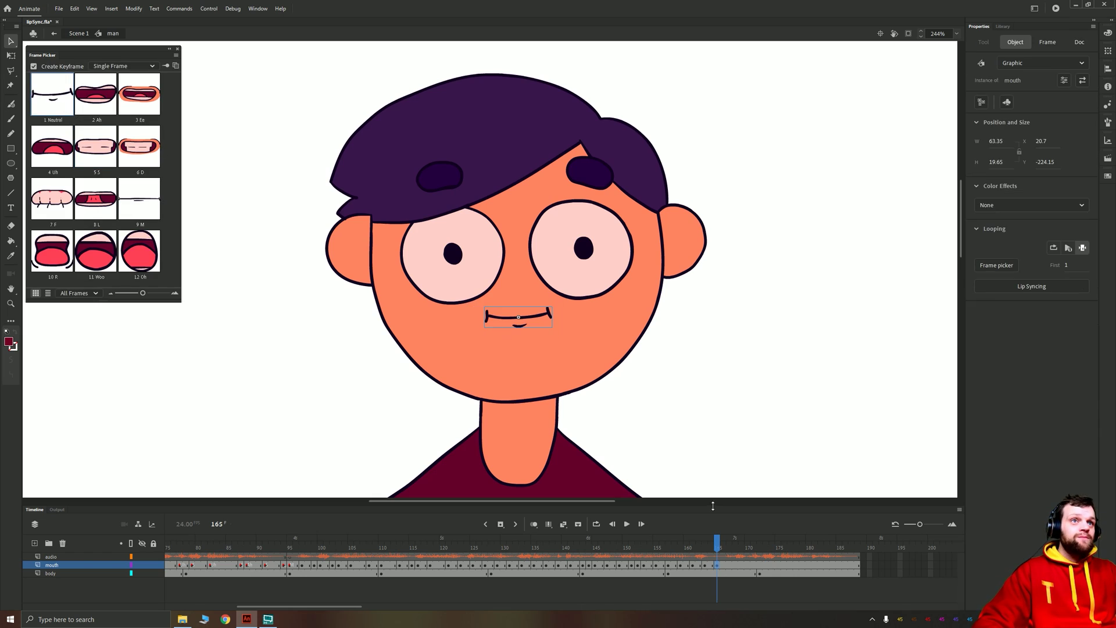
key(period)
key(period)
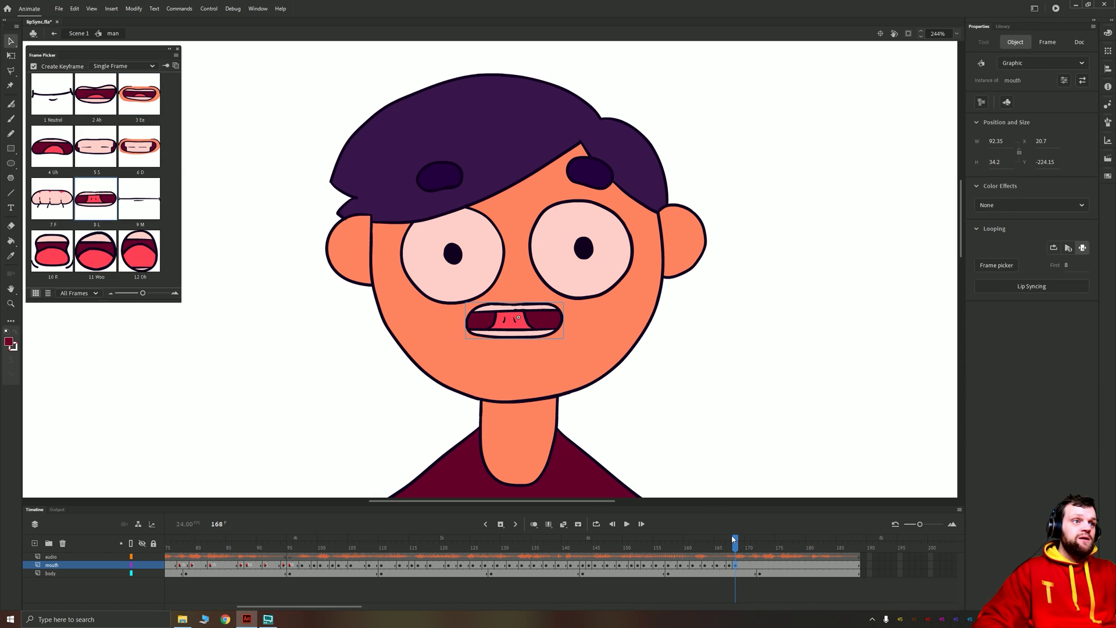
key(period)
key(period)
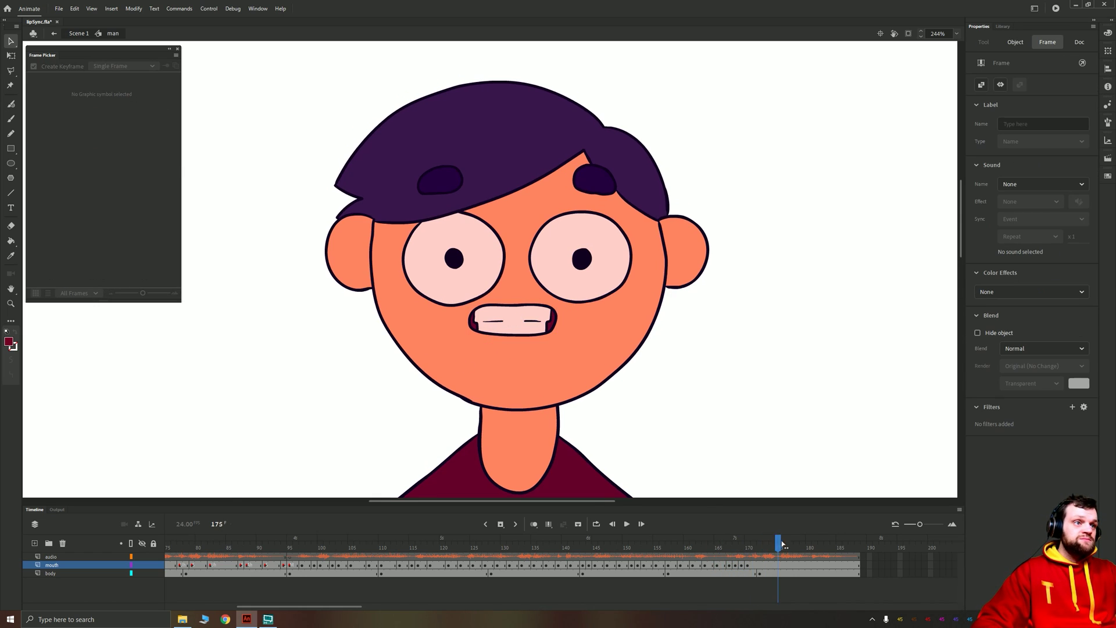
click(755, 564)
click(139, 96)
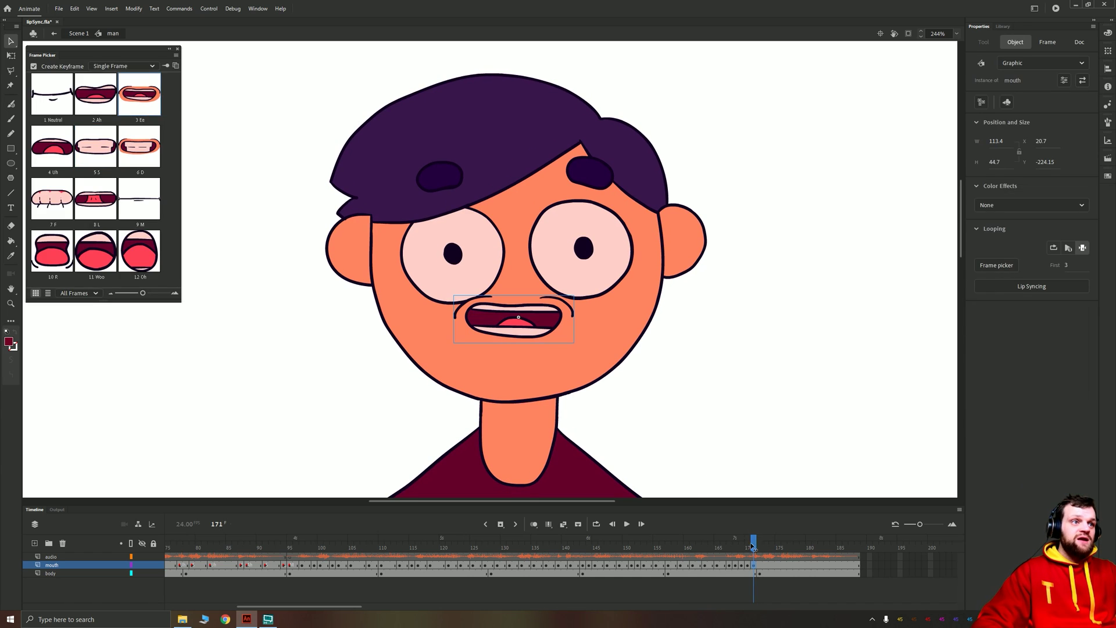
click(778, 564)
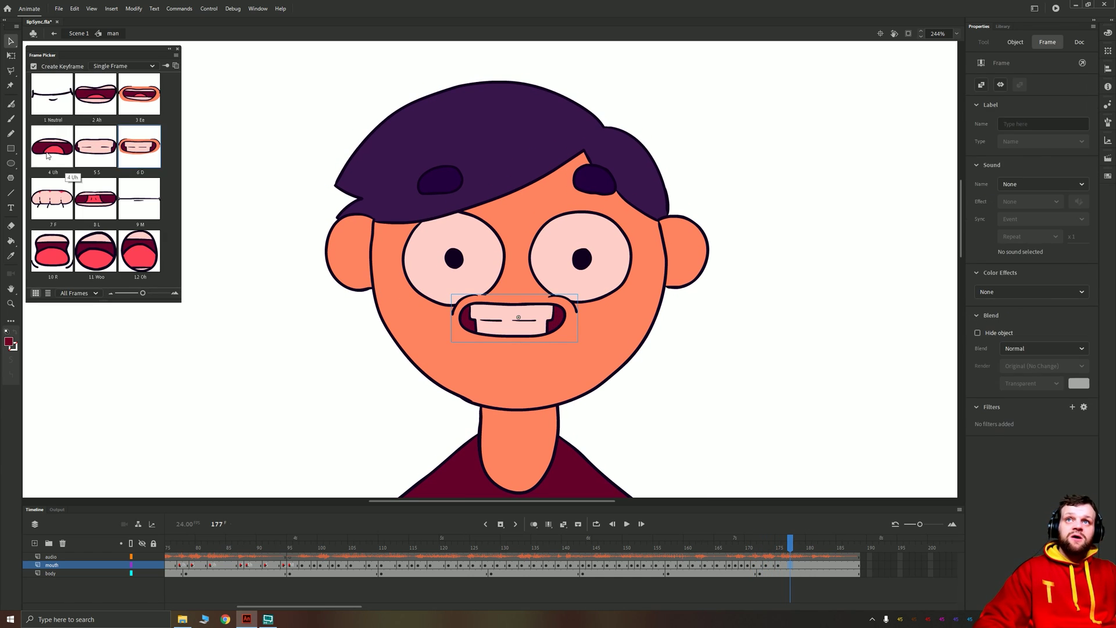
click(53, 145)
click(813, 564)
click(65, 229)
key(period)
key(period)
key(period)
key(period)
key(period)
key(period)
key(period)
click(60, 123)
click(223, 281)
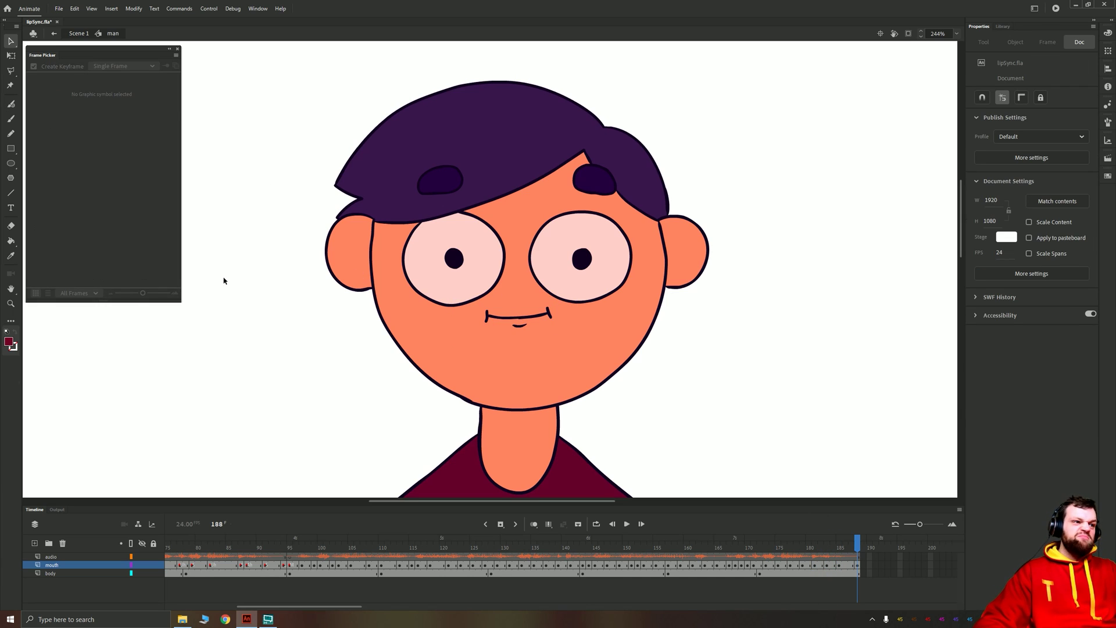
- Preview the lip sync from frame 95, return to Scene 1 and run the lipSync.swf test movie
click(290, 558)
key(Return)
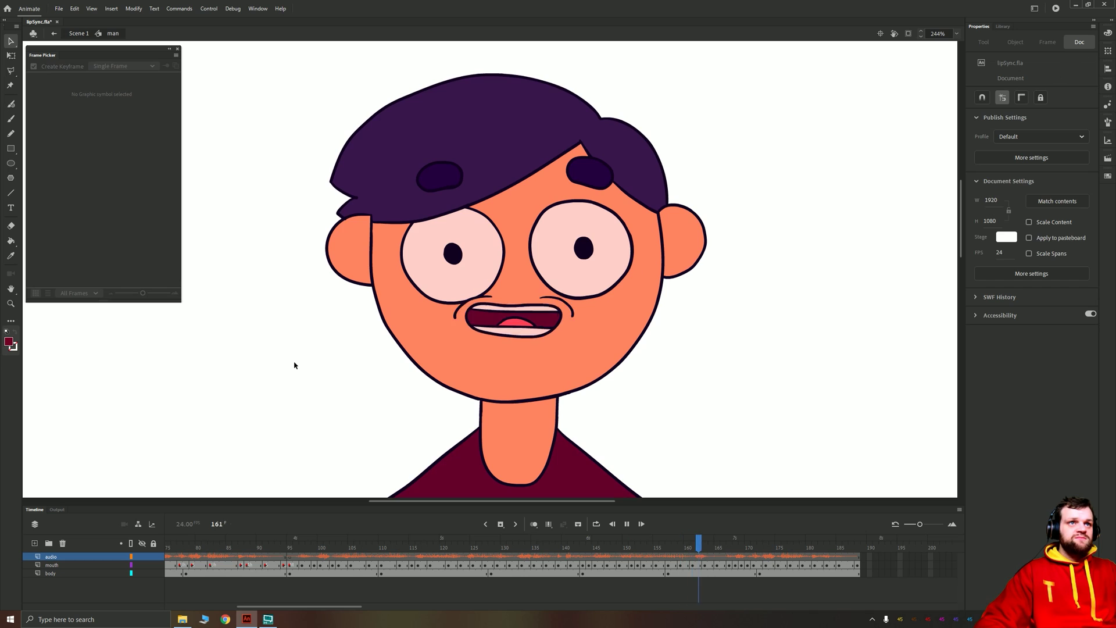
double_click(174, 399)
scroll(438, 389, down, 3)
scroll(438, 389, up, 3)
scroll(459, 392, down, 6)
scroll(461, 378, up, 5)
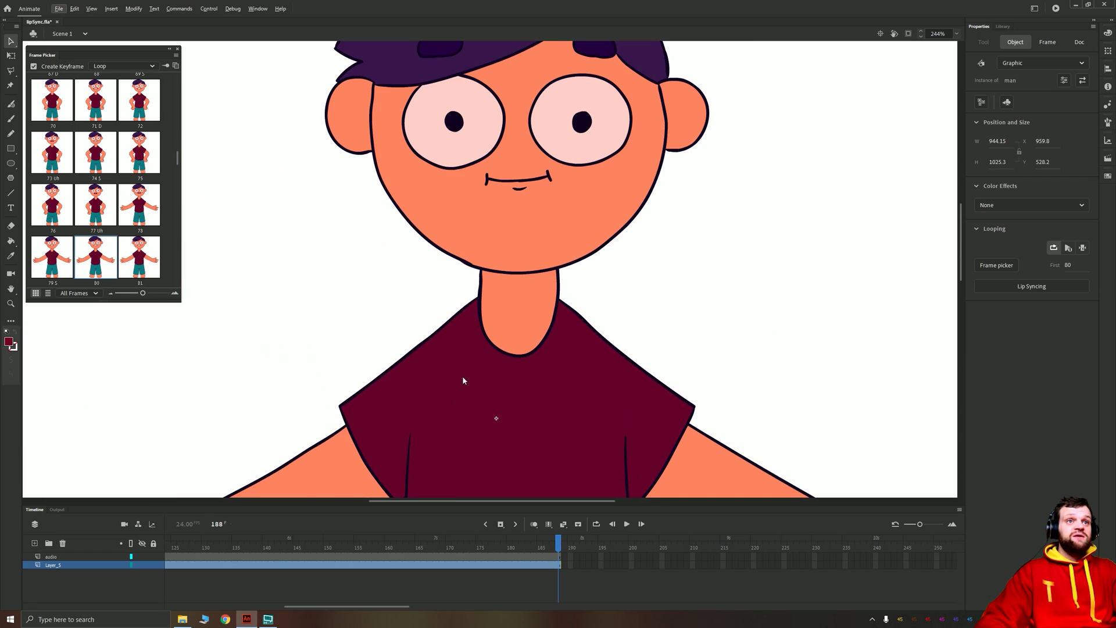
key(Escape)
scroll(487, 329, down, 5)
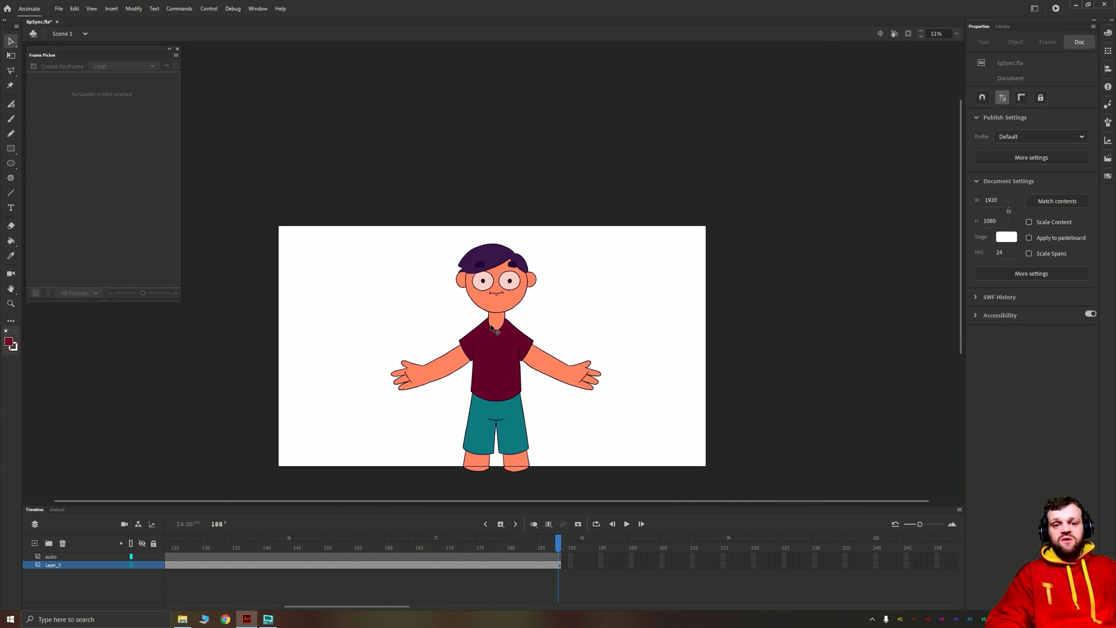
key(ctrl+Return)
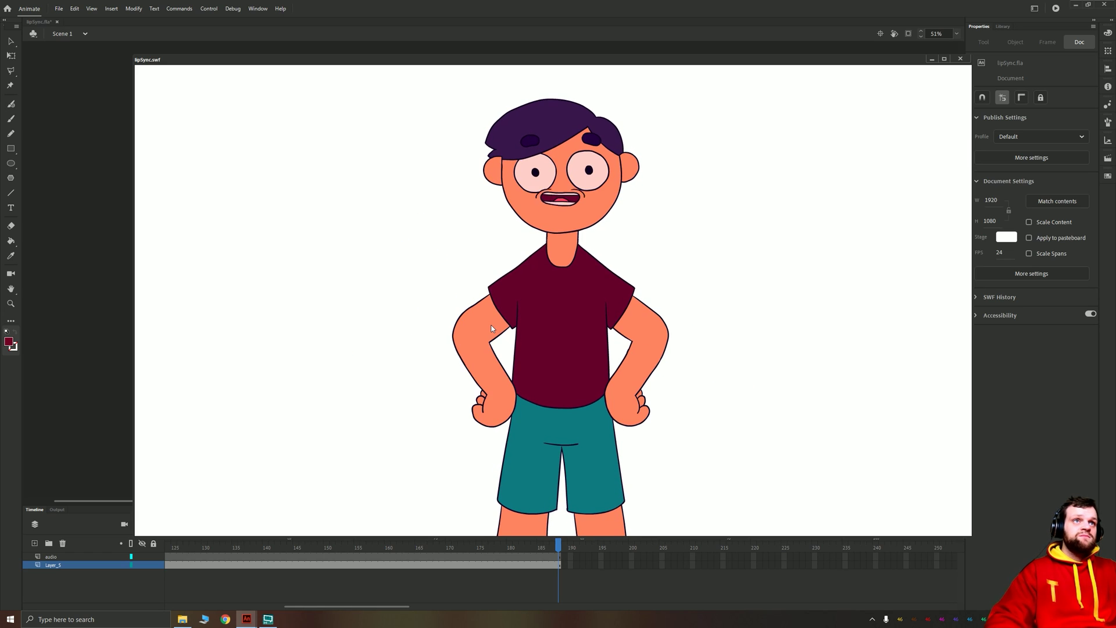
- Close the test movie and scrub the scene's voice-over to frame 95
click(960, 59)
scroll(319, 590, left, 2)
drag(250, 606, 233, 606)
click(168, 556)
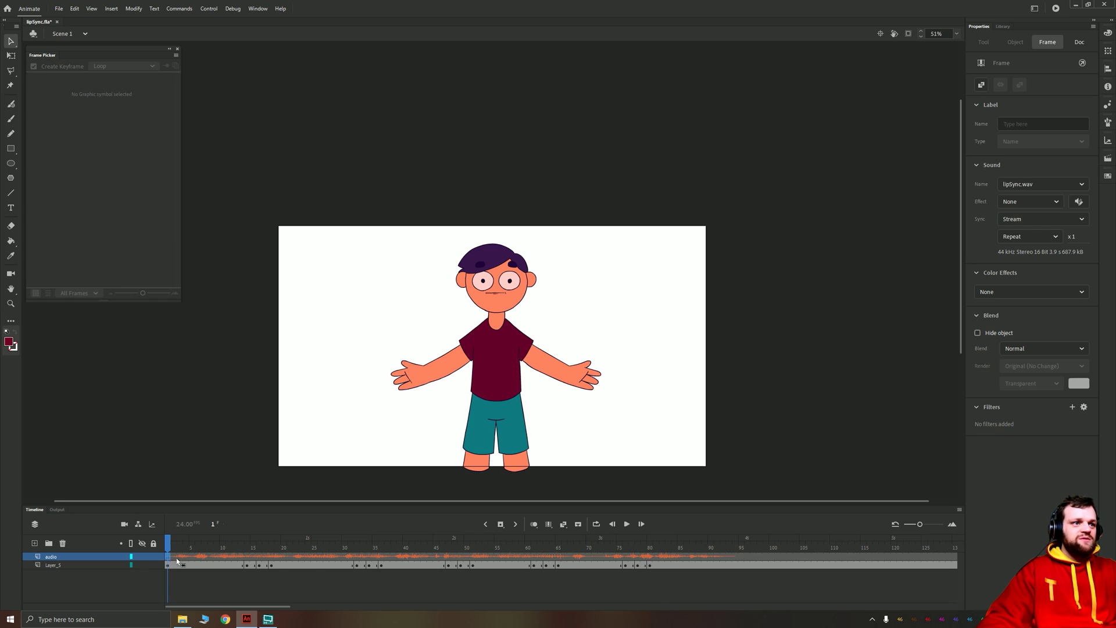
drag(190, 560, 741, 556)
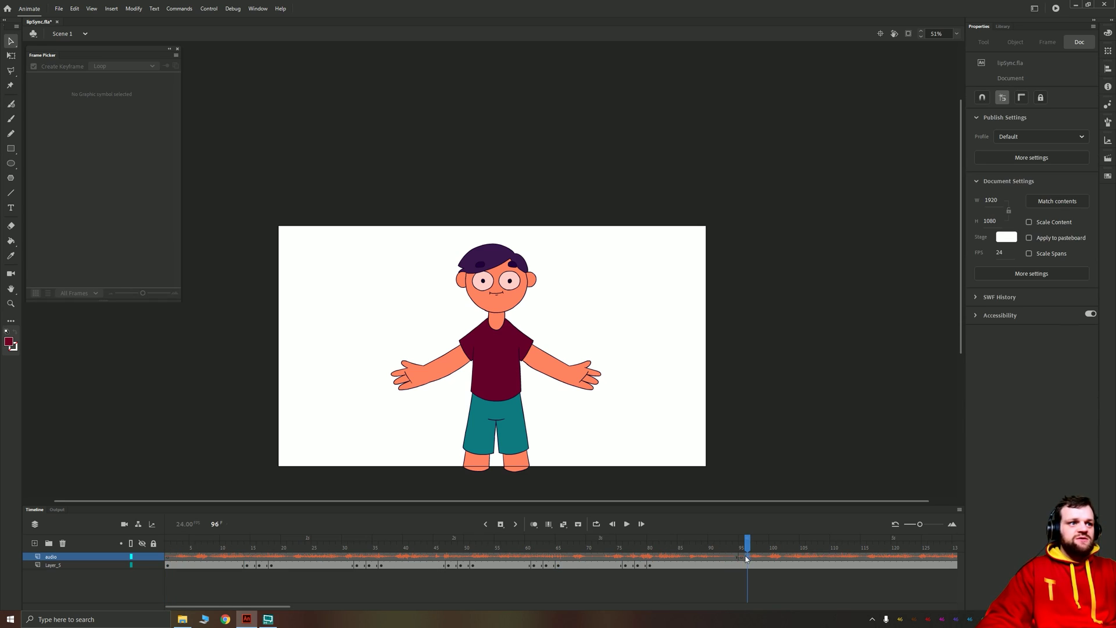
click(744, 556)
- Check the man symbol's layers, save the file and run the test movie again
double_click(502, 292)
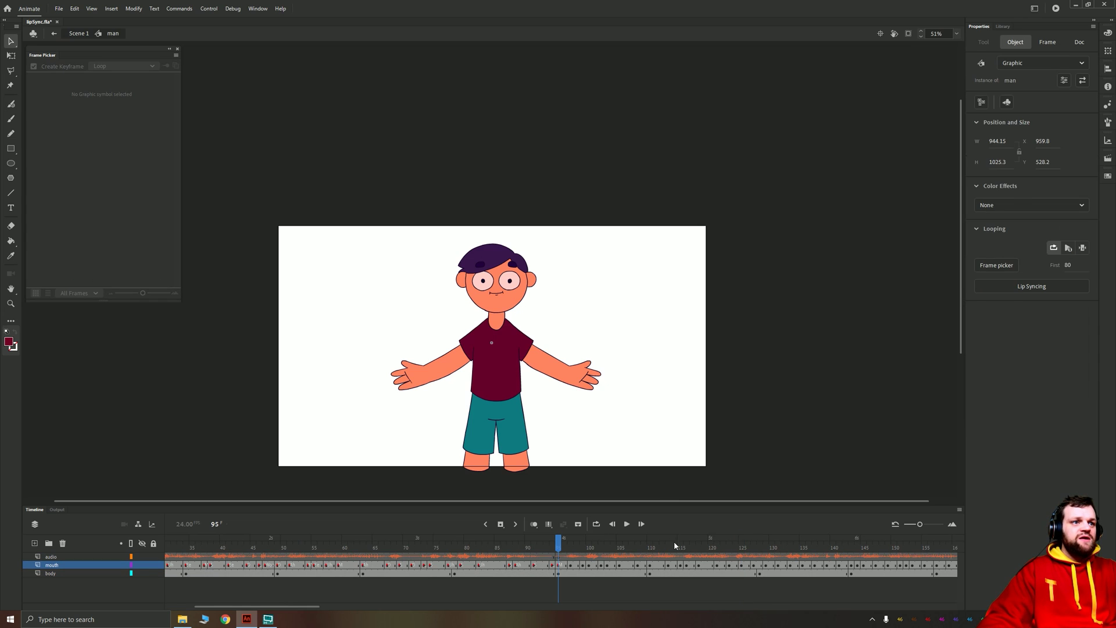
double_click(203, 385)
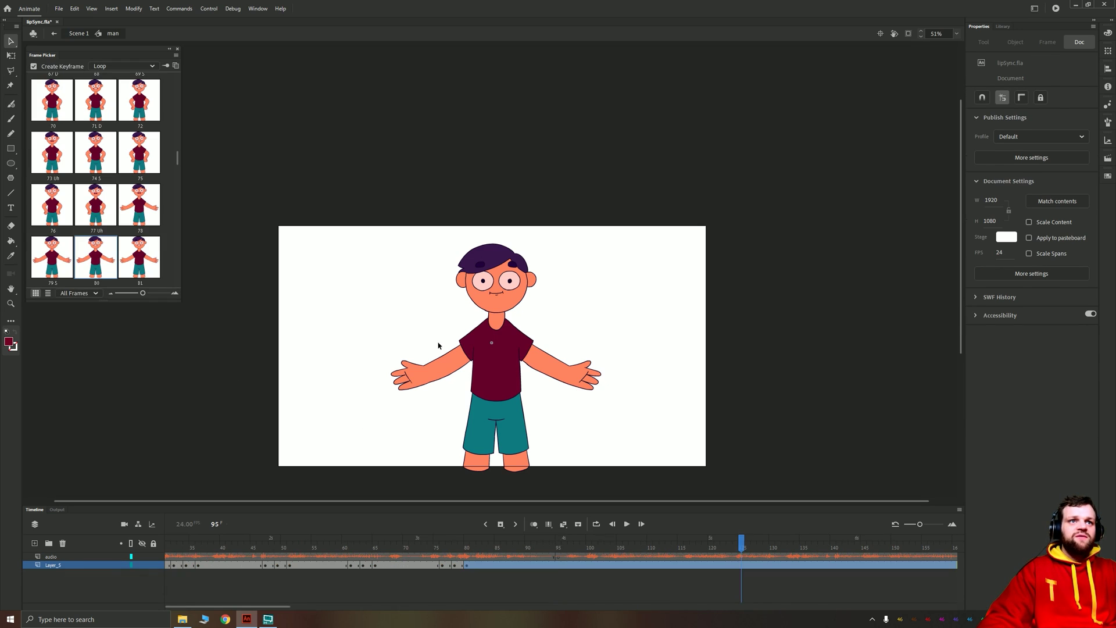
key(ctrl+s)
key(ctrl+Return)
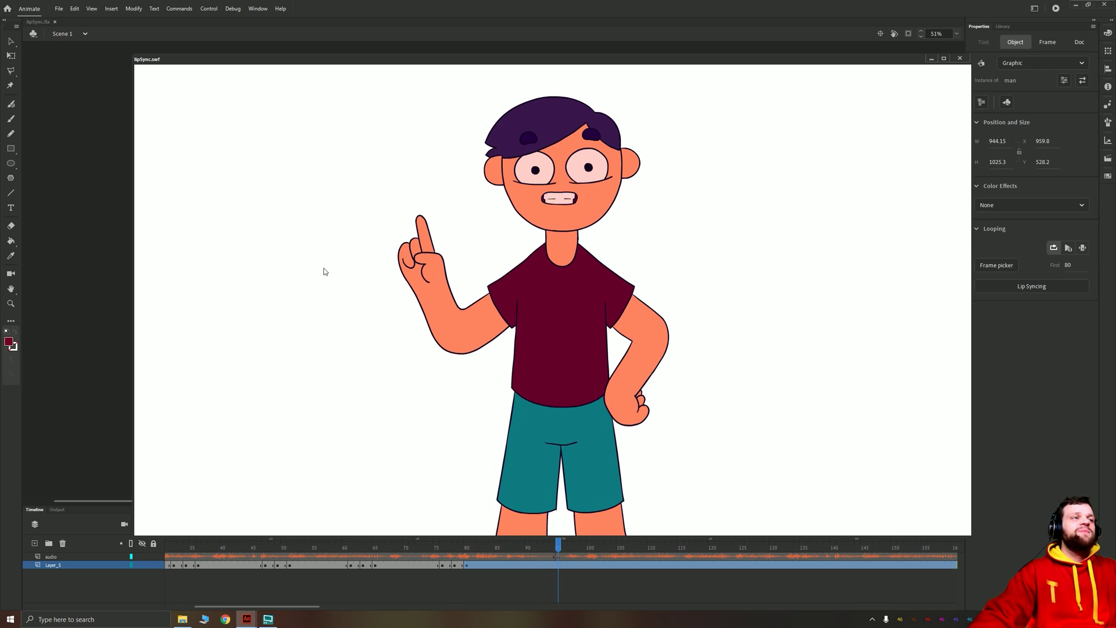
- Remove the old frames 1–94 from Layer_5 on the main timeline
click(959, 58)
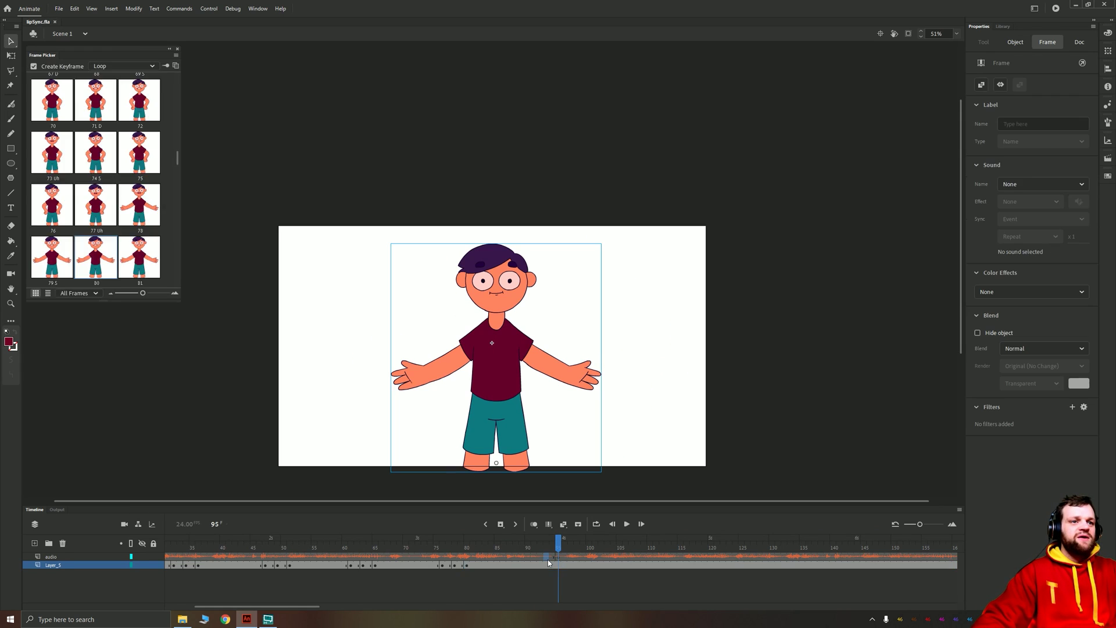
drag(548, 557, 54, 580)
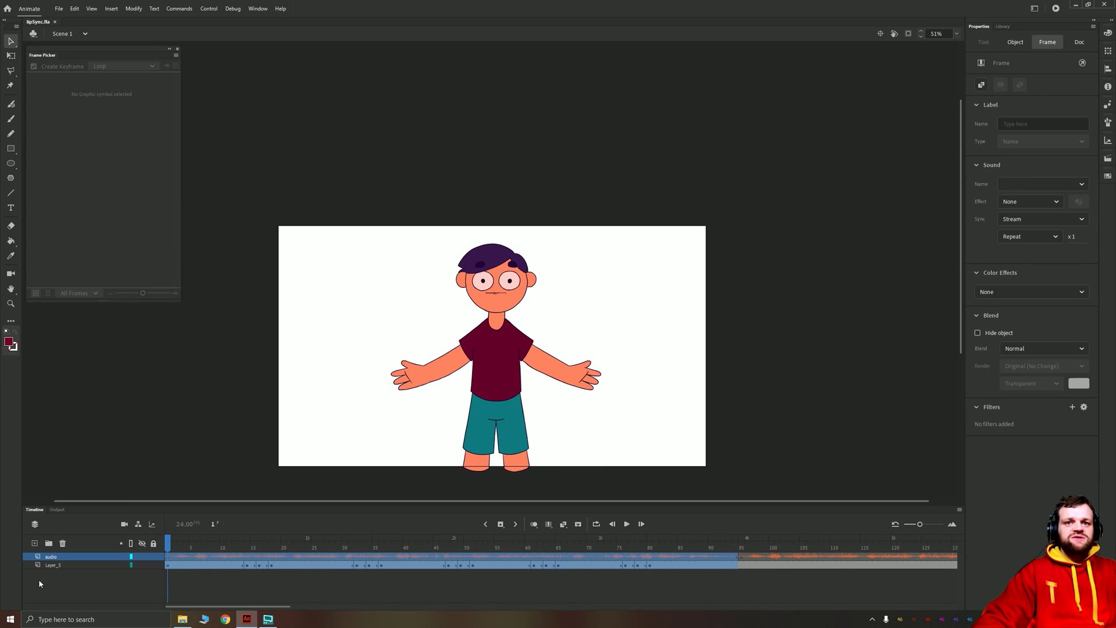
right_click(206, 557)
click(237, 353)
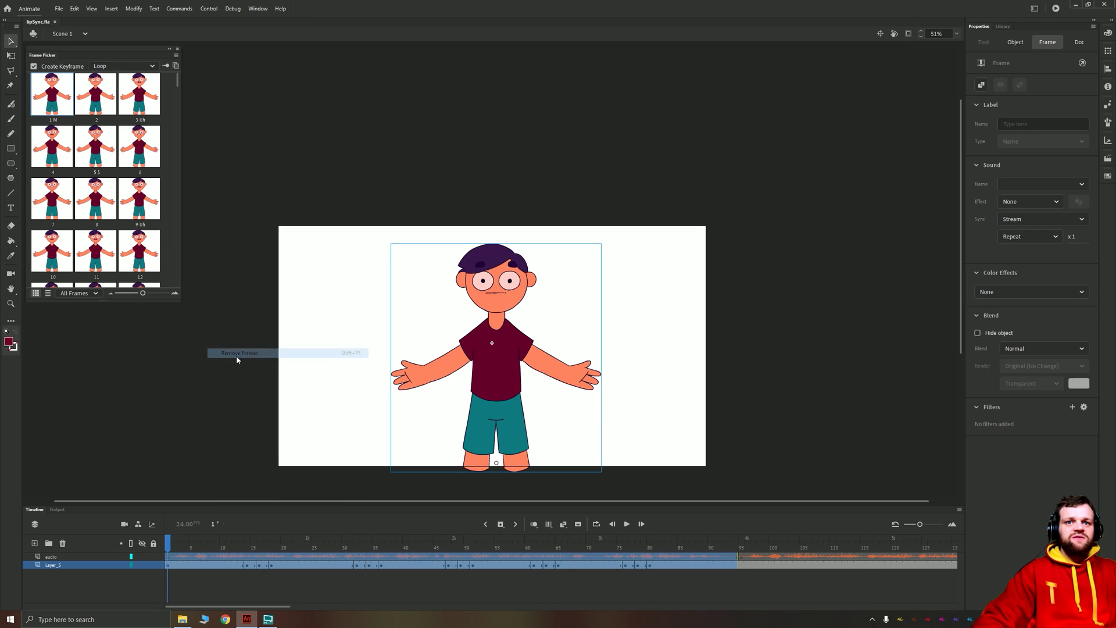
click(272, 500)
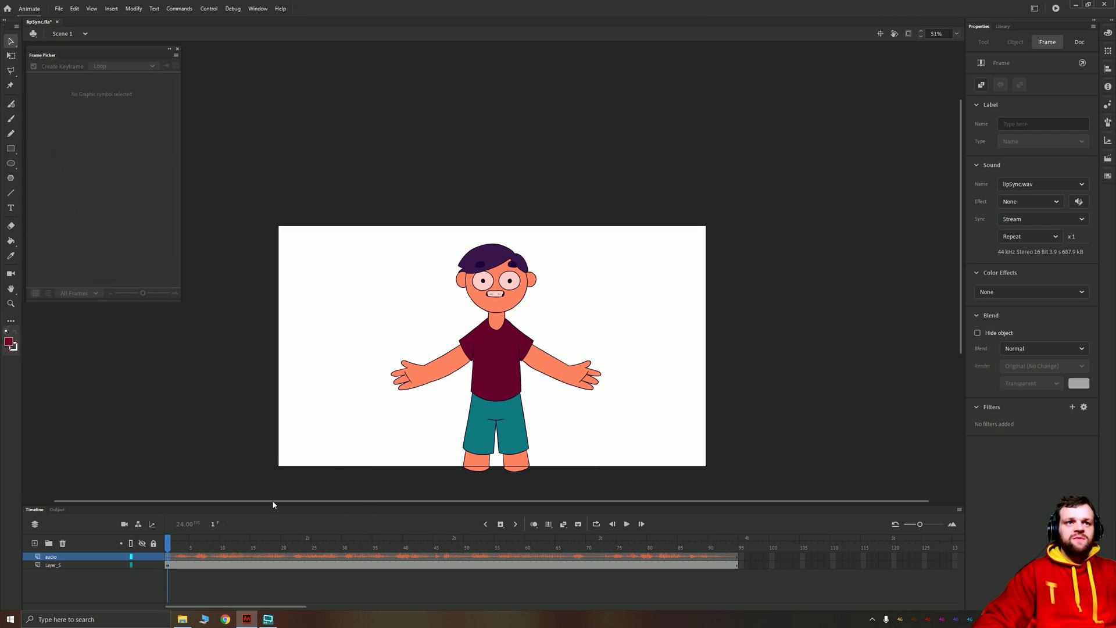
- Inside the man symbol, remove frames 1–94 on all layers, then return to Scene 1
click(502, 356)
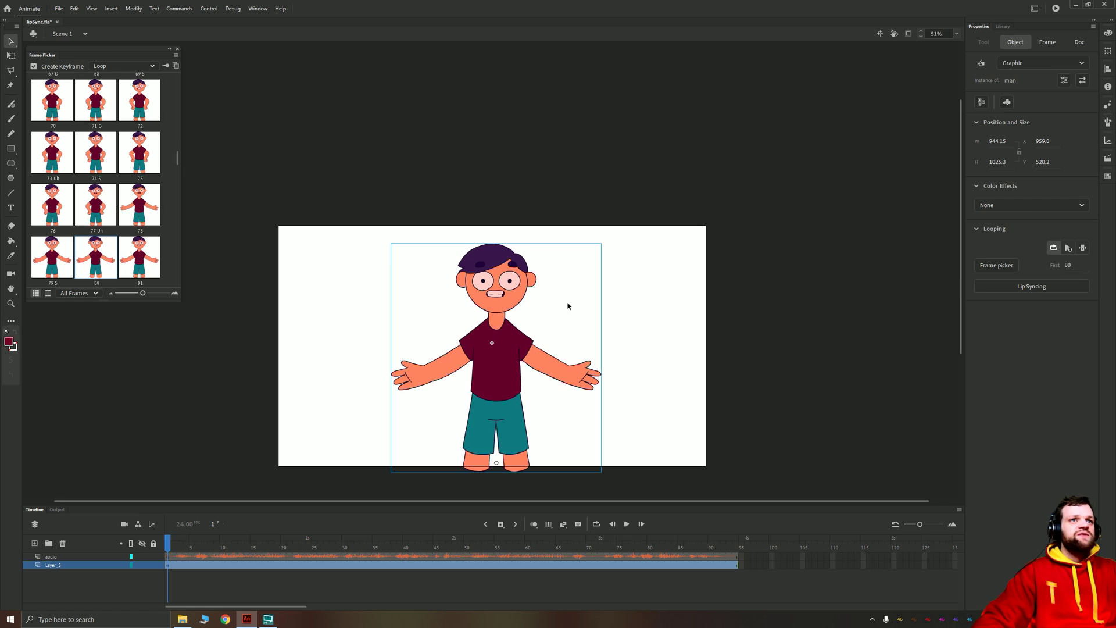
double_click(484, 295)
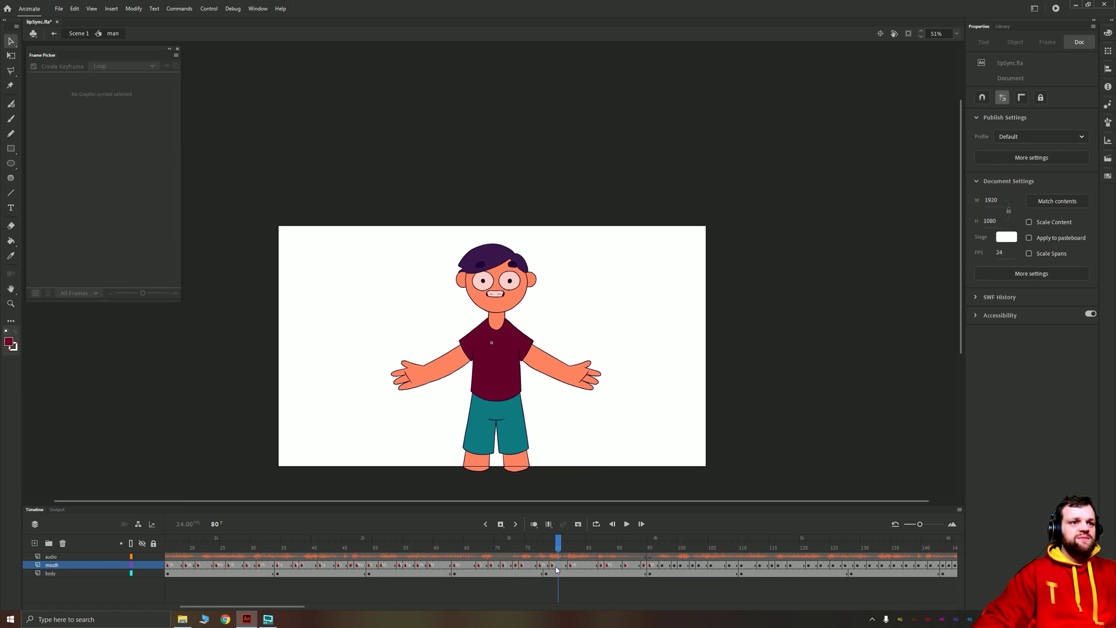
drag(280, 606, 305, 607)
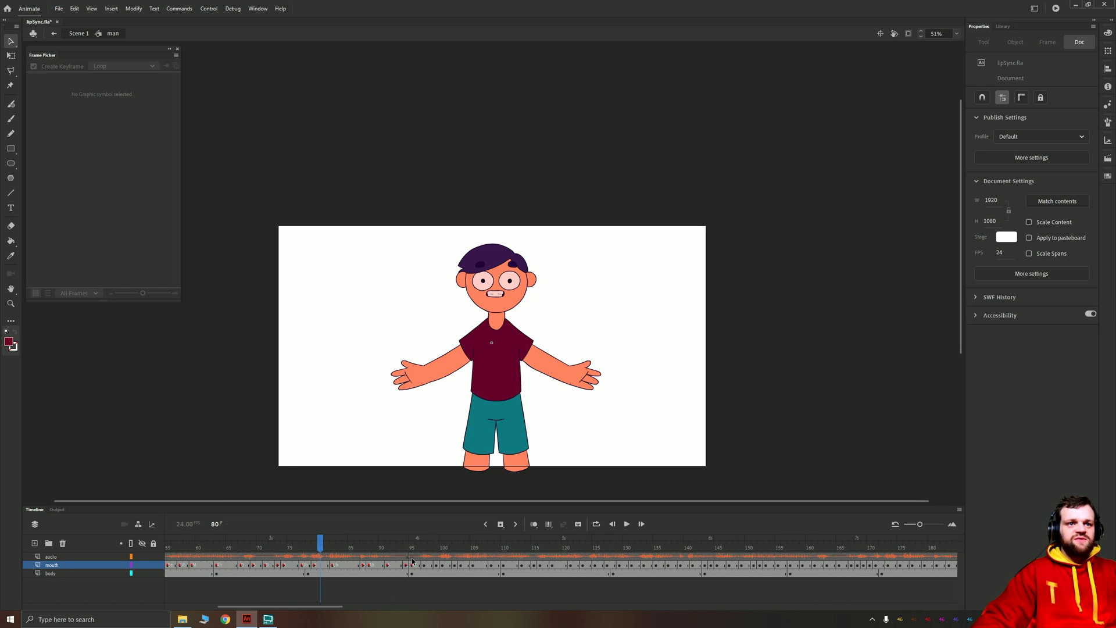
drag(411, 557, 47, 579)
click(49, 574)
right_click(226, 569)
click(249, 363)
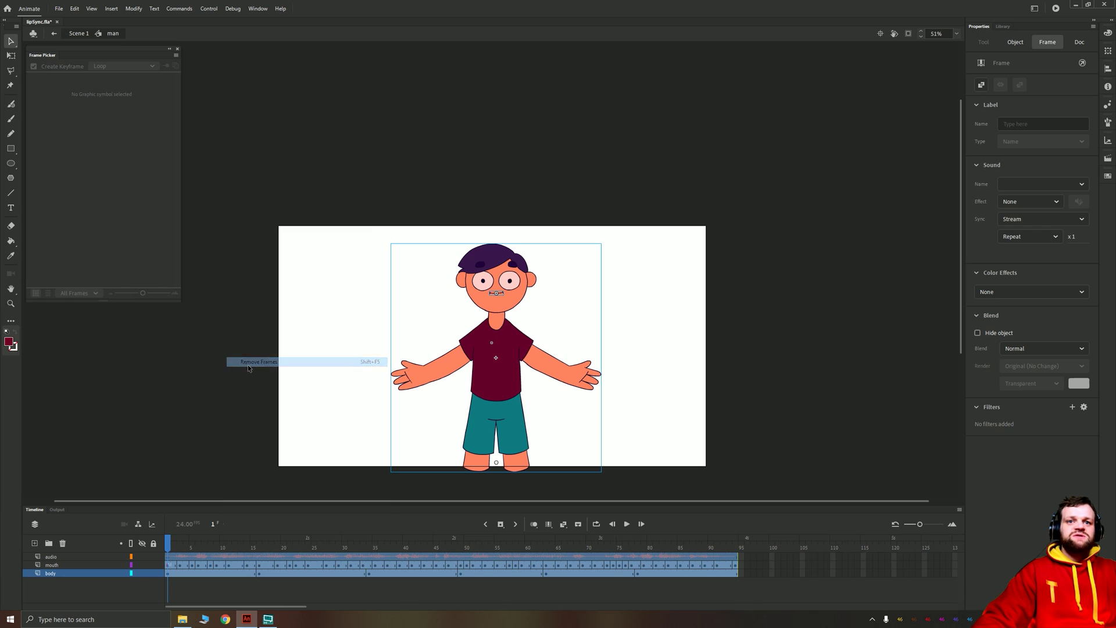
click(261, 356)
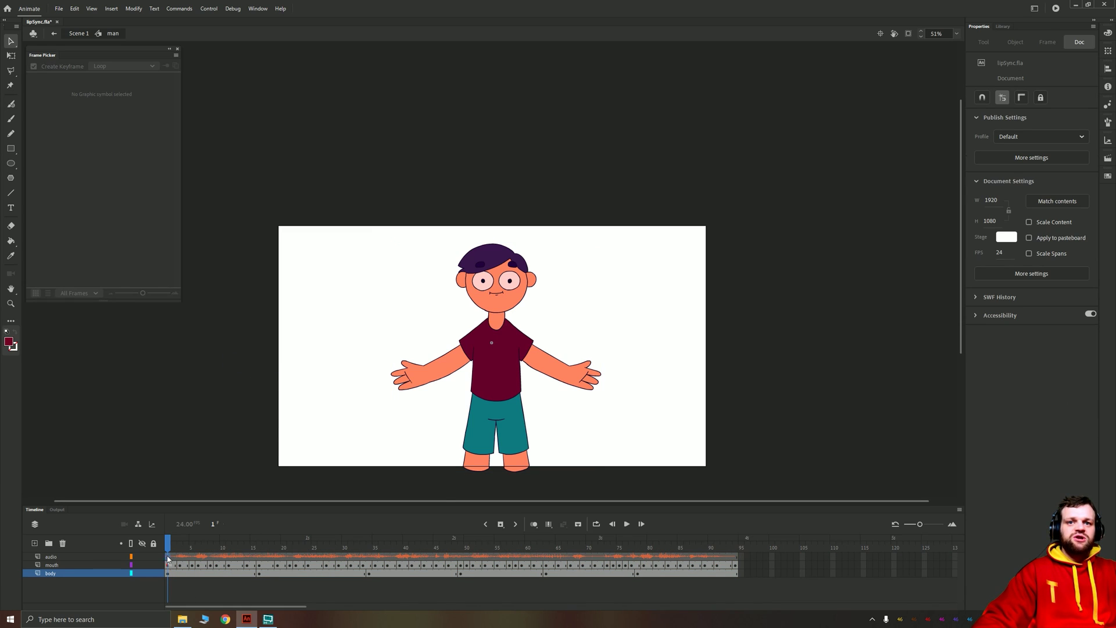
double_click(262, 355)
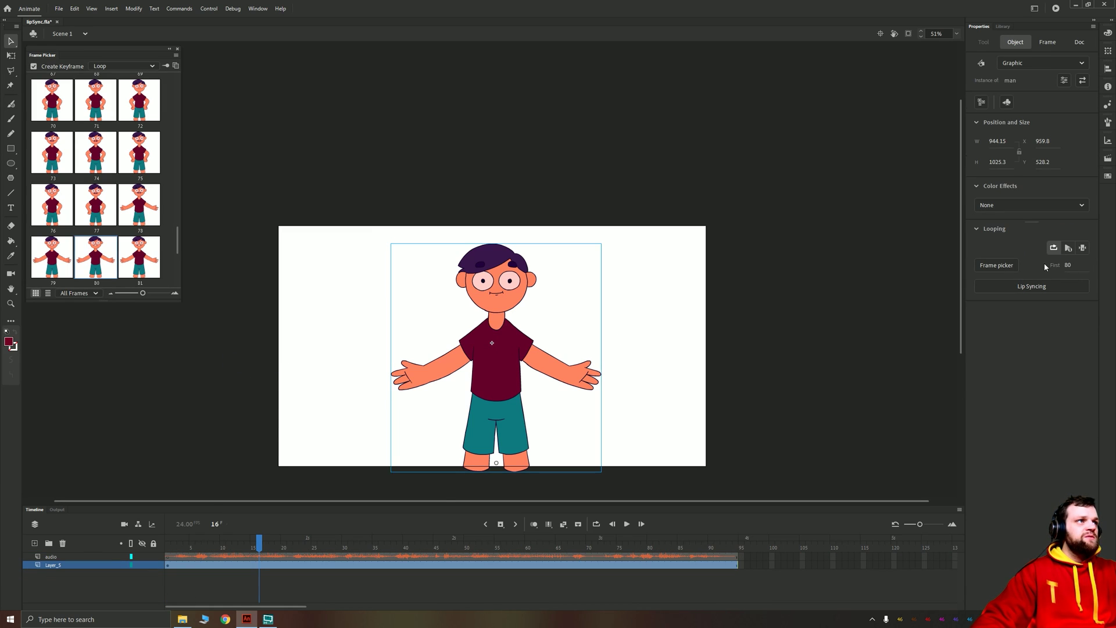
- Set the man instance's Looping First frame to 1 and test the movie
click(354, 335)
click(494, 349)
click(1067, 265)
text(1)
key(Return)
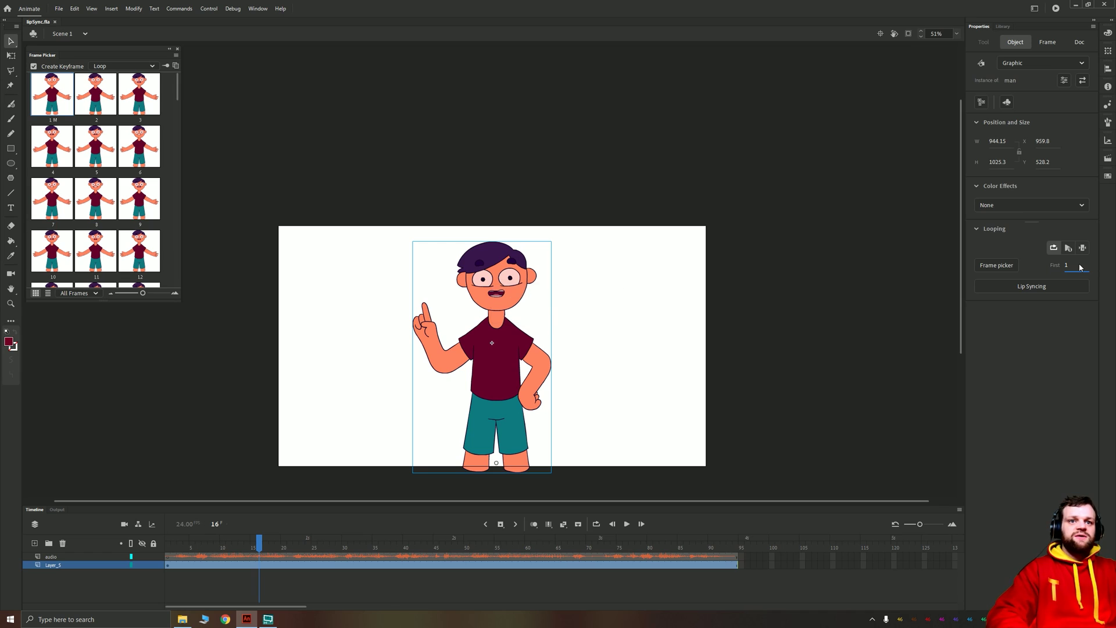
key(ctrl+Return)
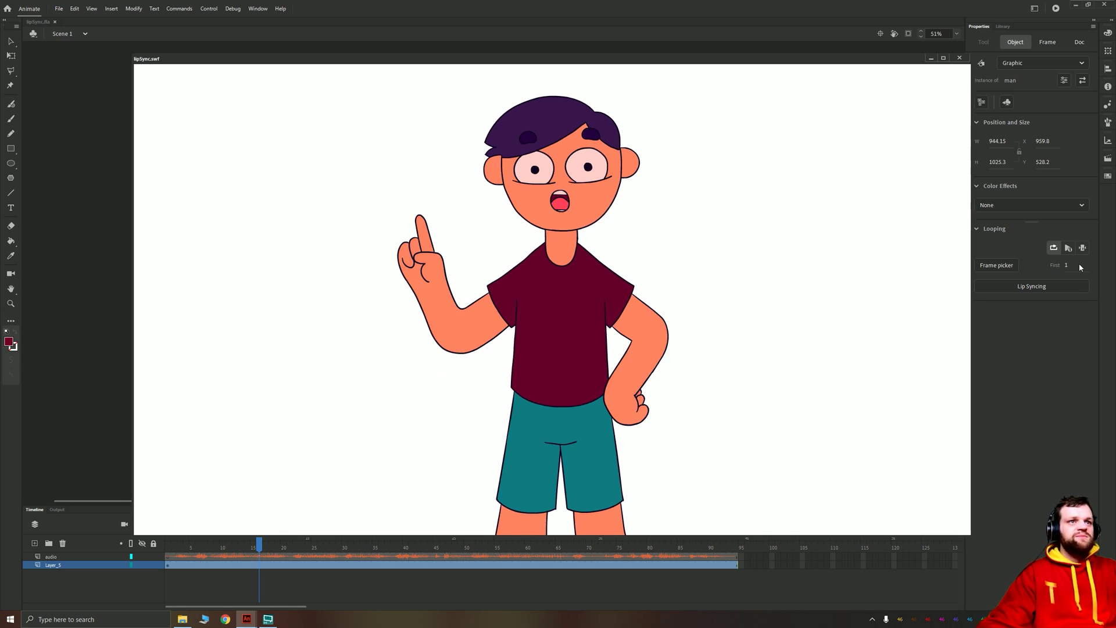
click(959, 58)
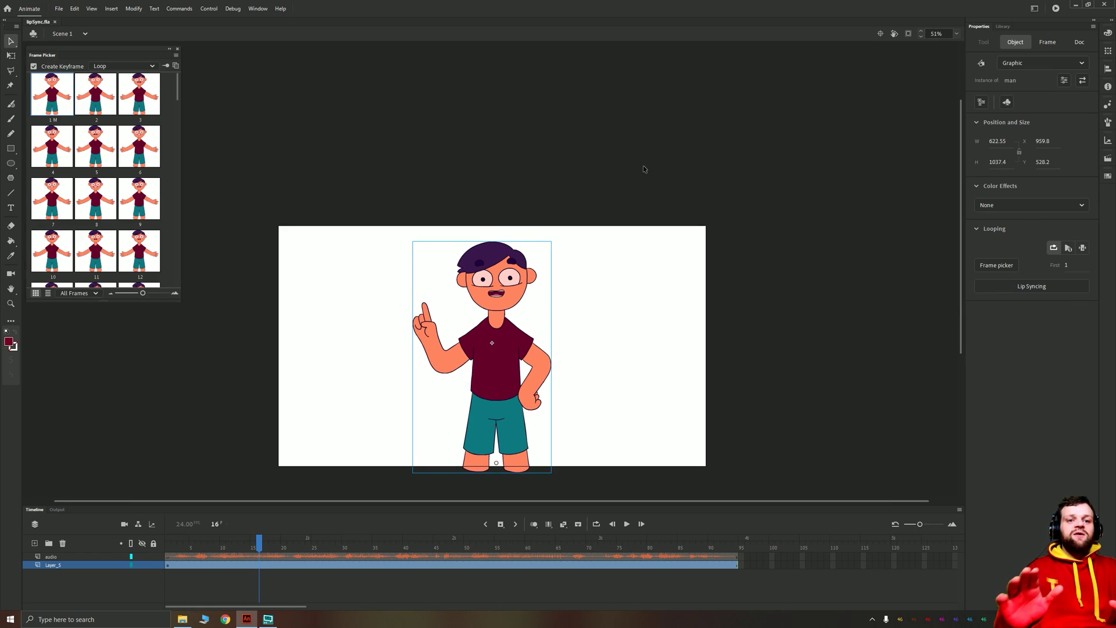